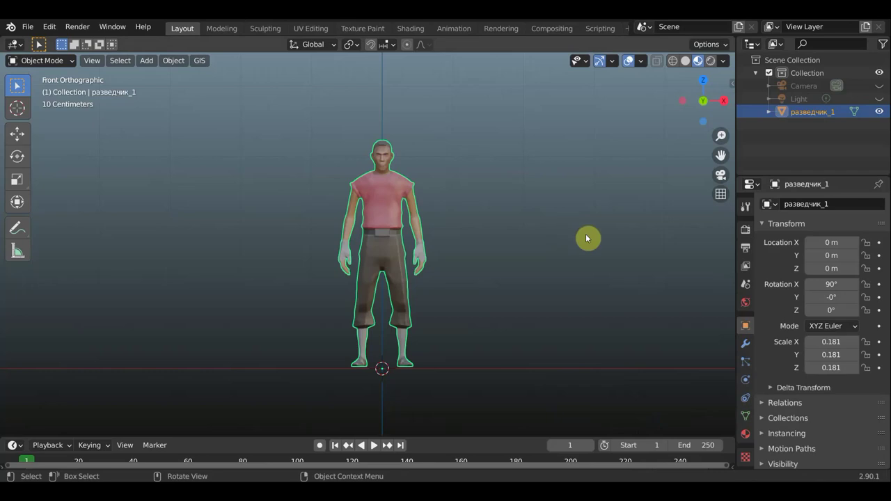
Show the object's Item transform and dimensions in the sidebar, then open Preferences on Add-ons.
key(n)
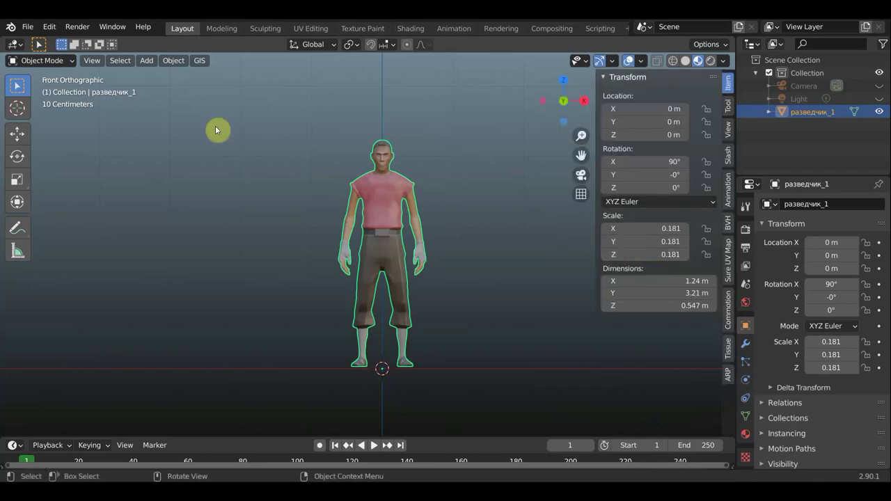
click(50, 26)
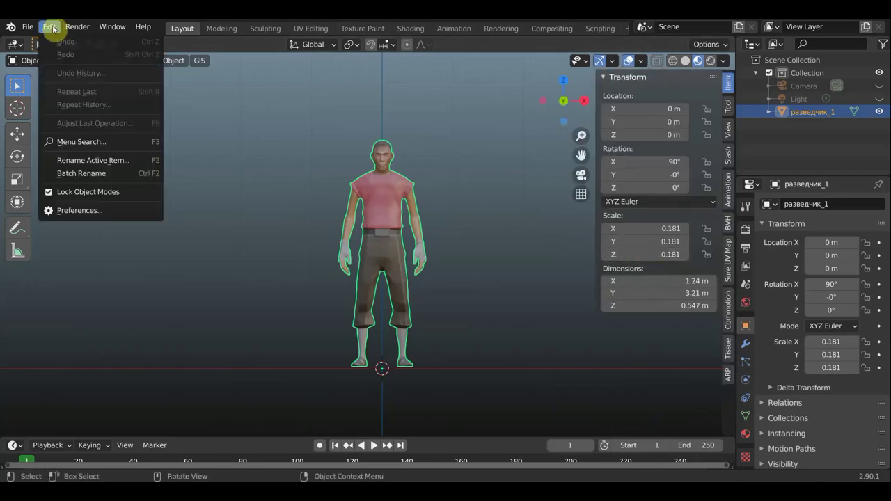
click(81, 211)
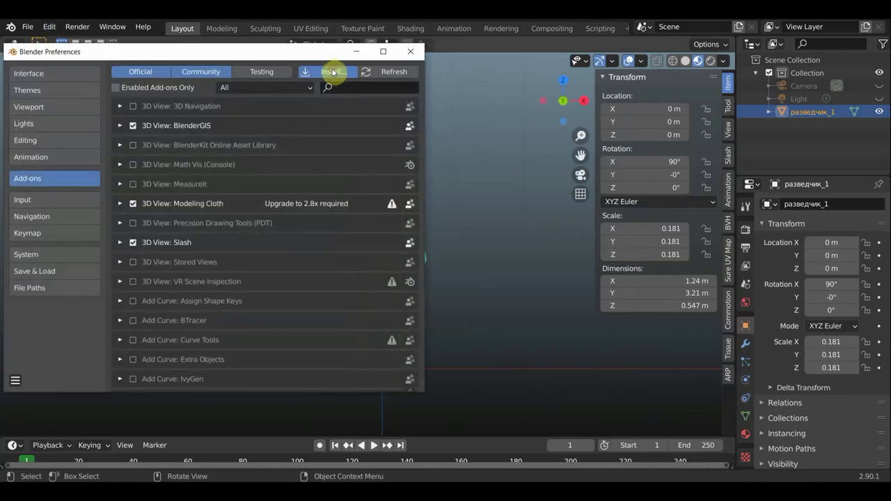
Filter the add-ons by 'rig' to confirm Auto-Rig Pro is enabled, then close Preferences.
click(332, 71)
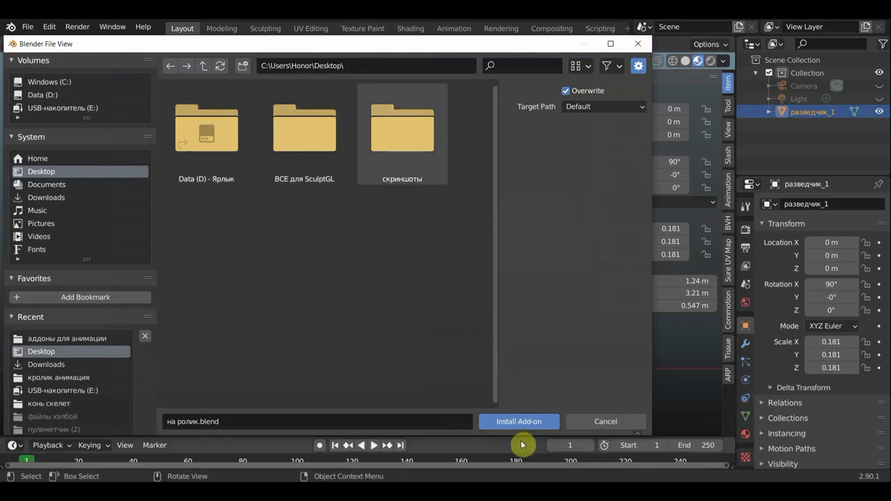
click(633, 44)
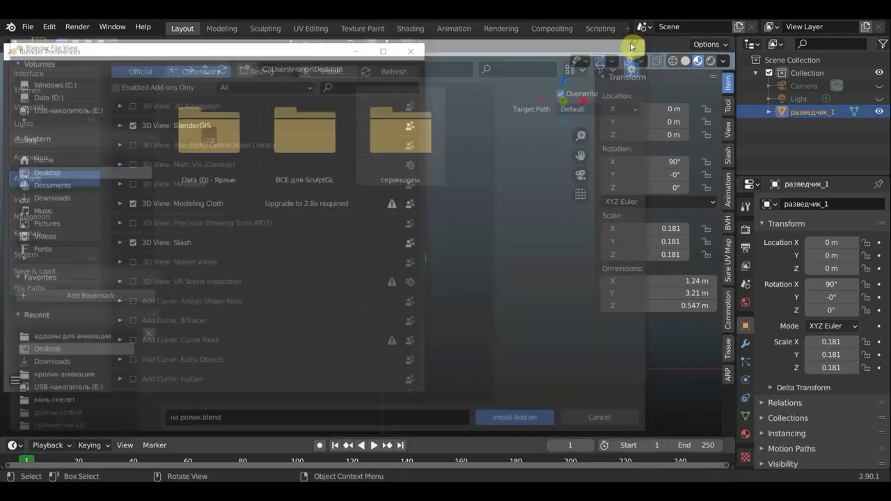
click(345, 88)
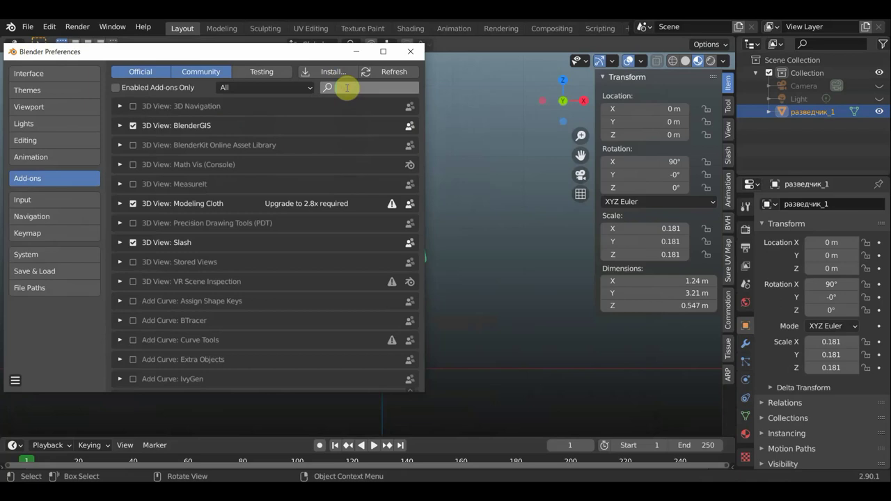
text(ri)
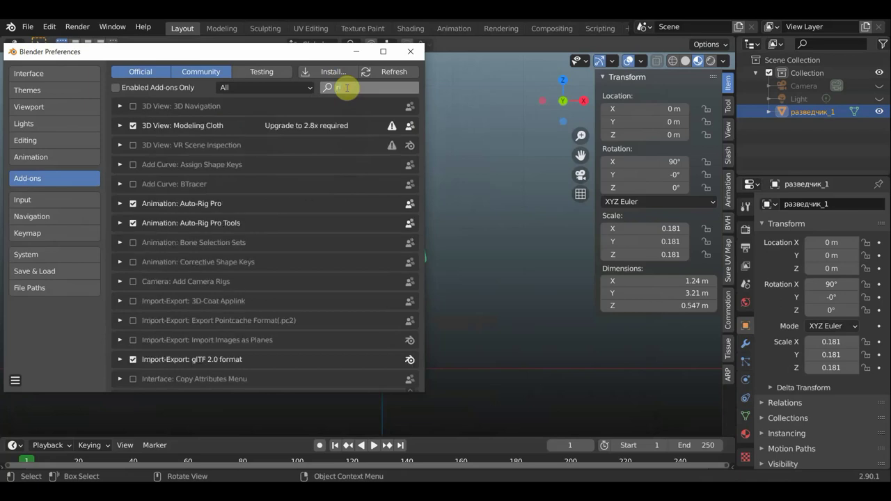
text(g)
key(Return)
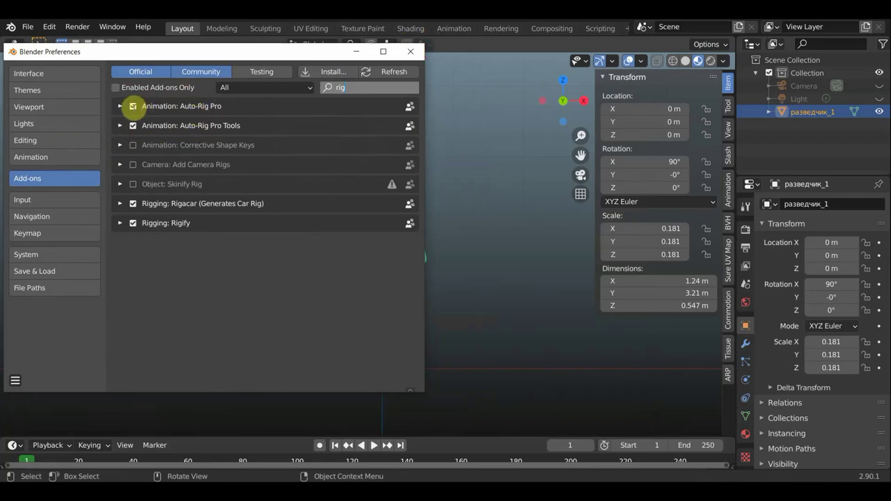
click(15, 381)
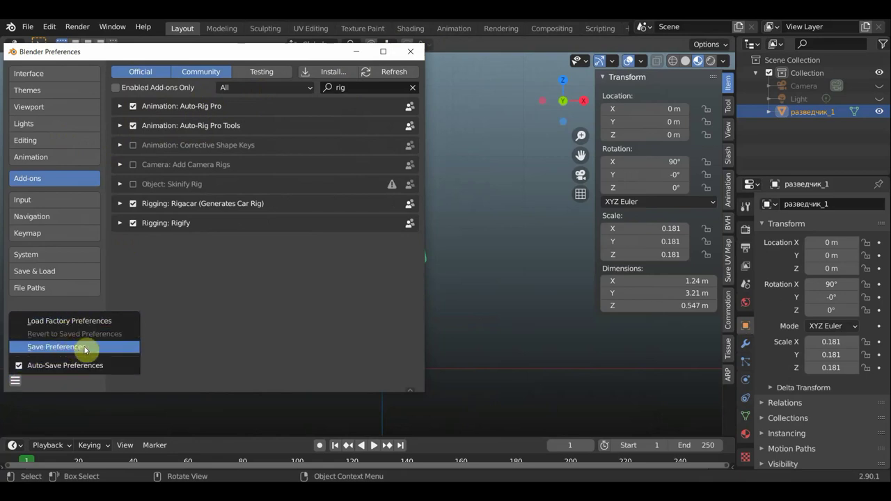
click(413, 48)
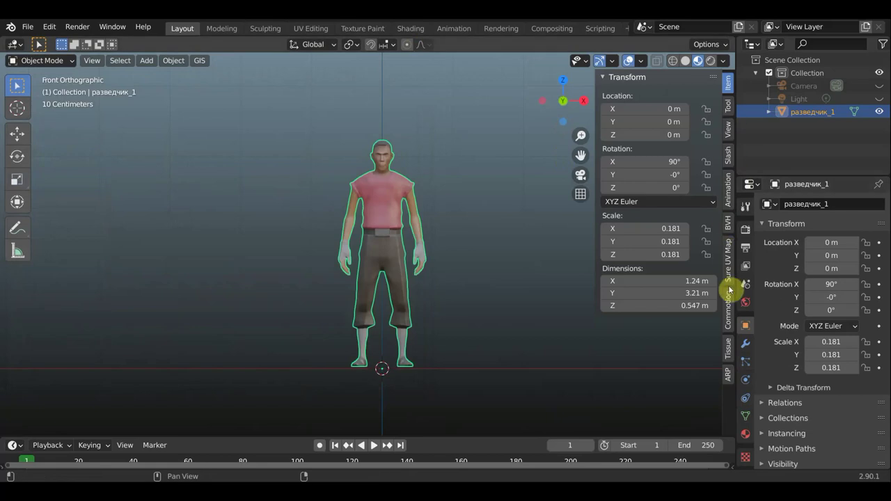
Switch the sidebar to the ARP tab and expand the Auto-Rig Pro: Smart panel.
click(729, 198)
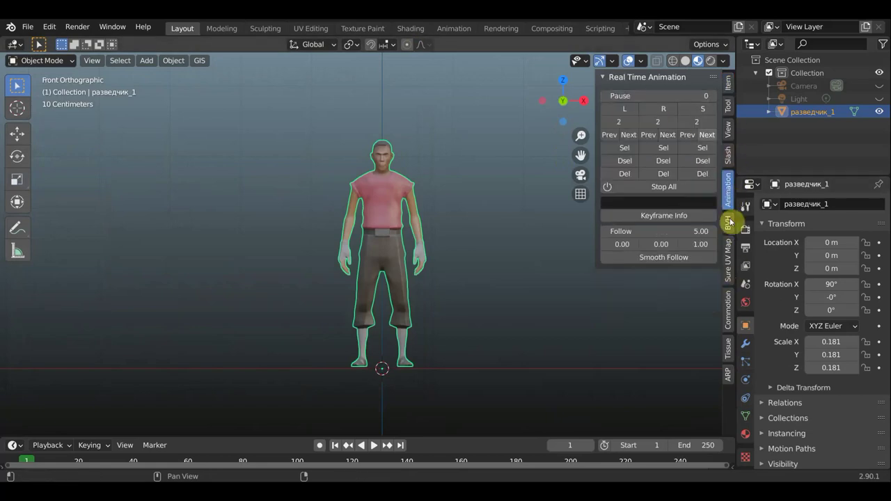
click(729, 377)
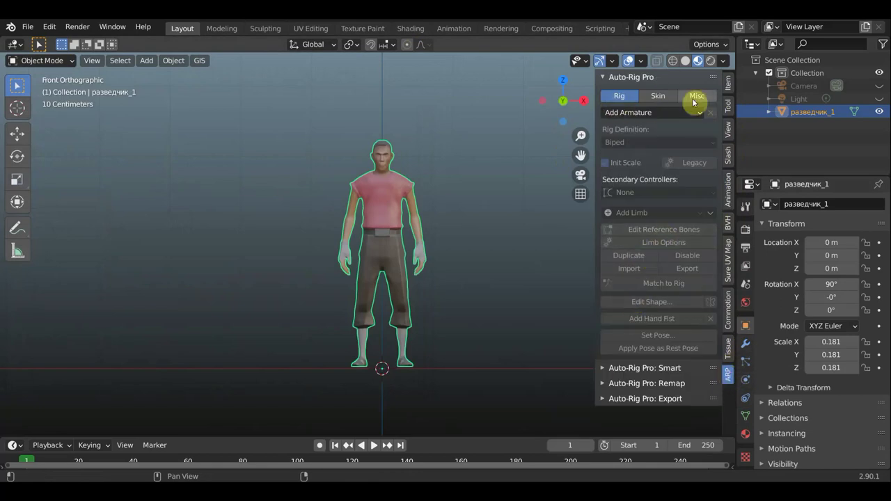
click(623, 369)
Load the character into Smart and place the neck, chin and shoulder markers.
click(658, 392)
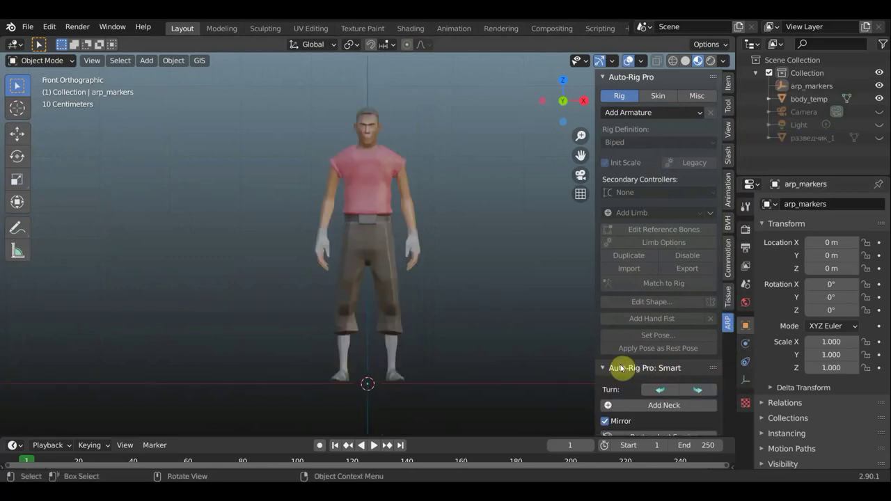
scroll(682, 383, down, 2)
click(661, 350)
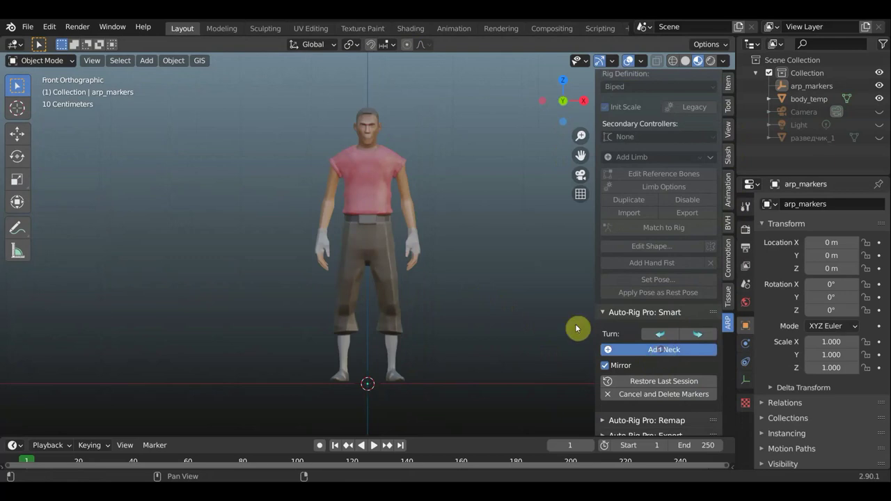
click(367, 148)
click(668, 342)
click(367, 131)
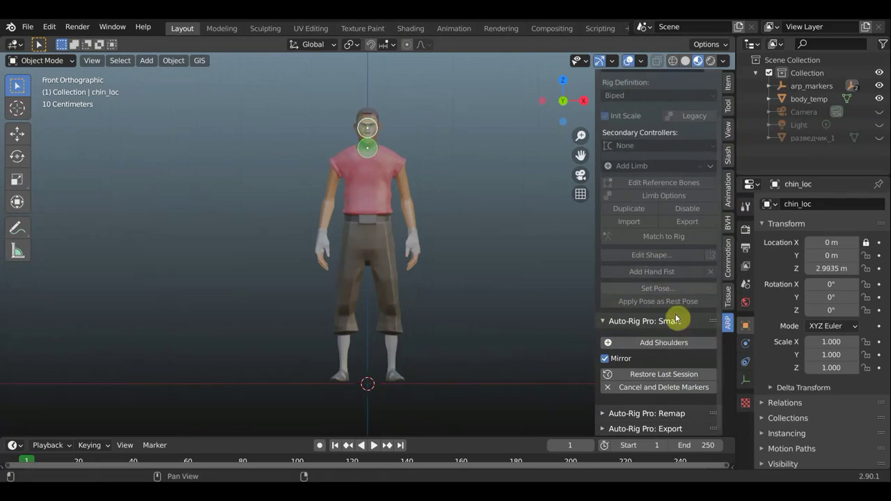
click(663, 342)
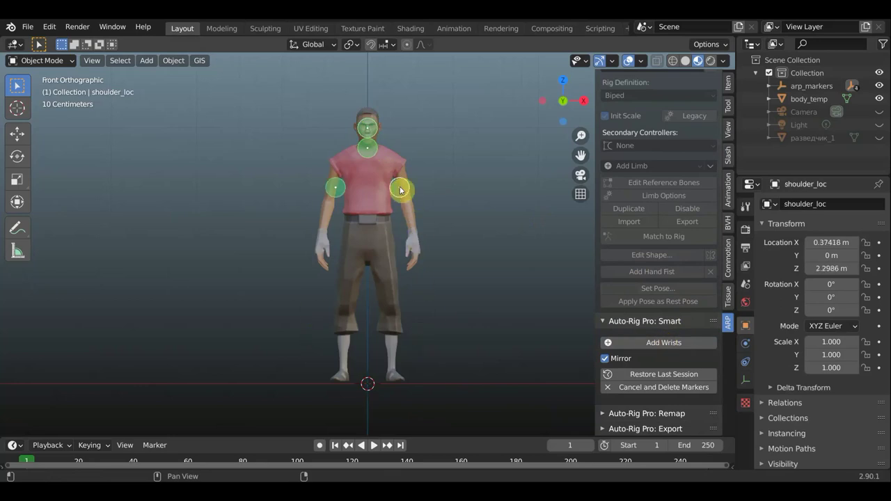
click(393, 167)
Place the wrist, spine root and ankle markers on the body.
click(668, 342)
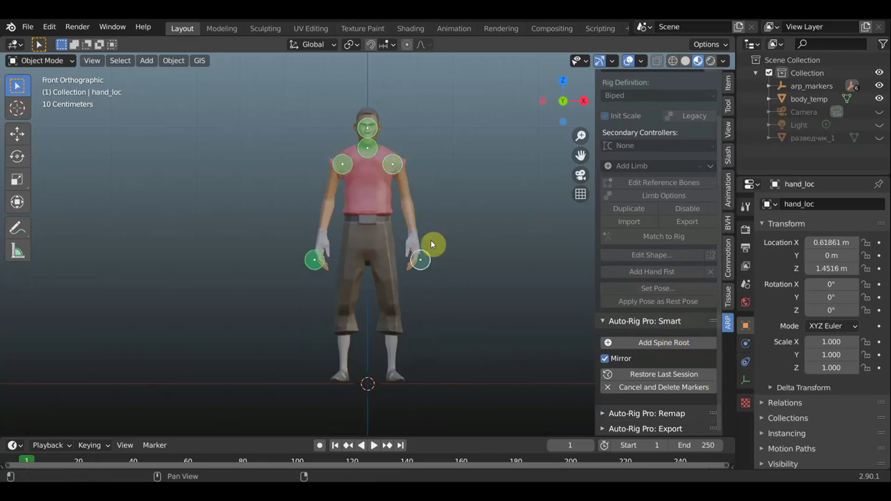
click(412, 229)
click(670, 342)
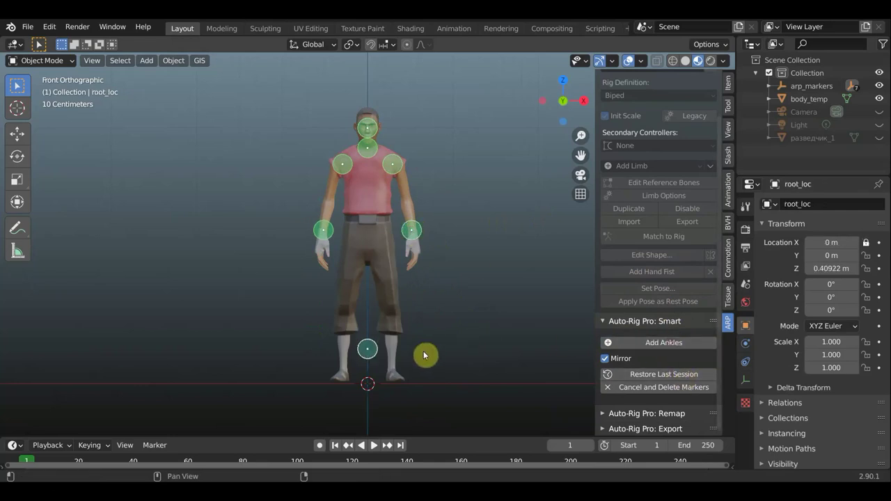
click(368, 238)
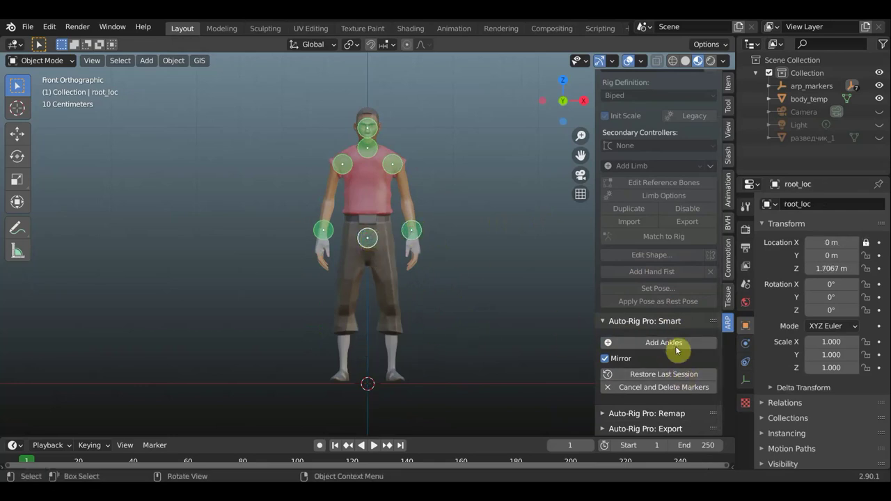
click(668, 342)
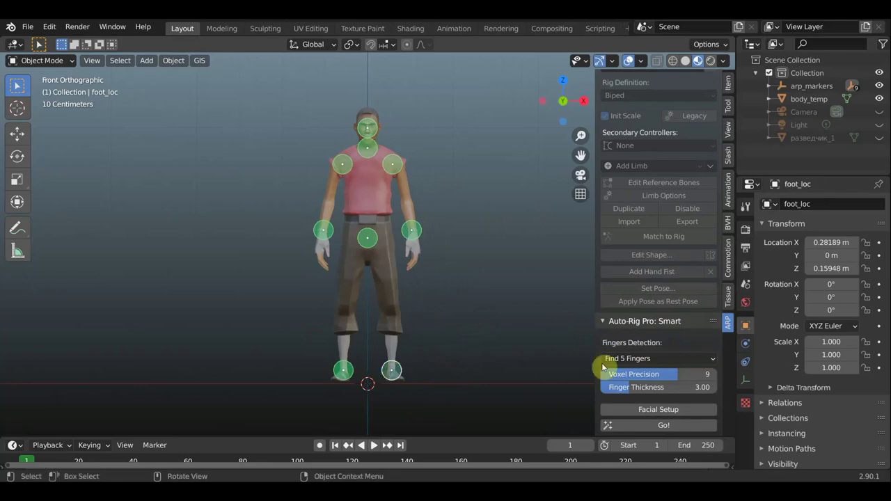
scroll(665, 401, down, 1)
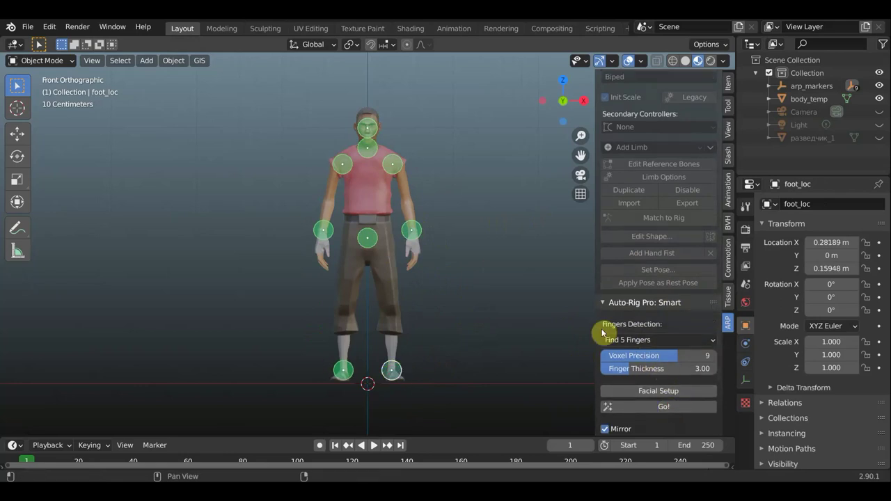
Start the facial setup and move both eye marker rings outward.
click(658, 390)
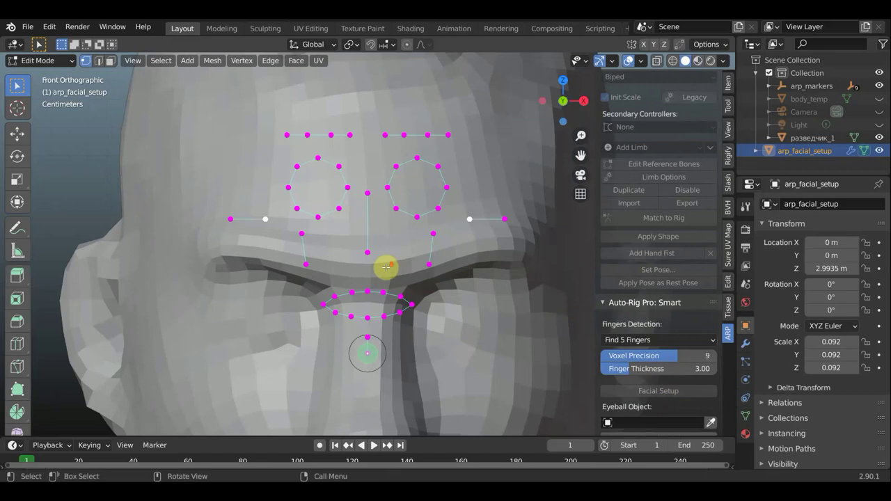
scroll(387, 267, down, 4)
scroll(390, 275, down, 1)
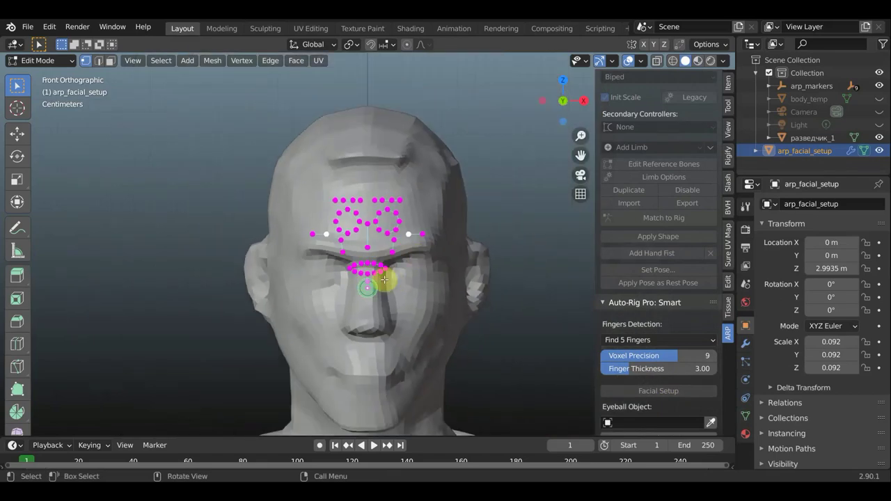
mouse_move(427, 291)
middle_down()
mouse_move(357, 294)
mouse_move(304, 279)
mouse_move(417, 280)
middle_up()
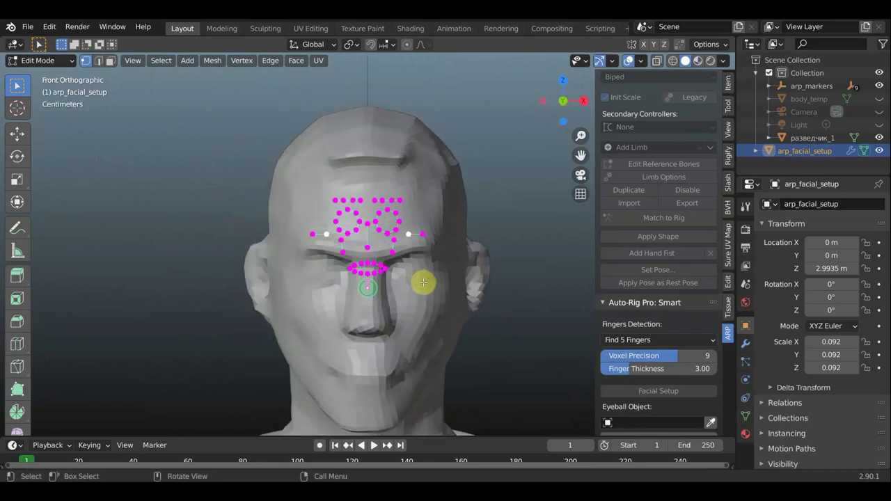
scroll(422, 268, up, 1)
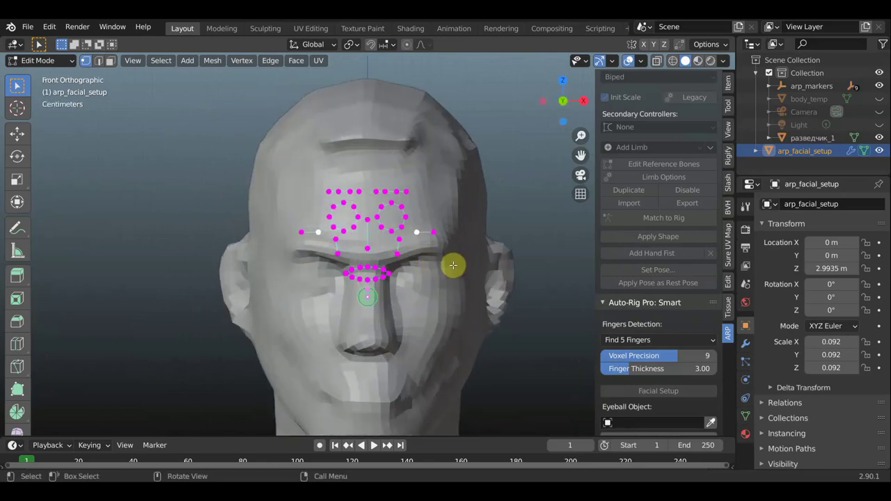
drag(449, 273, 376, 179)
mouse_move(450, 261)
mouse_down()
mouse_move(380, 201)
mouse_move(371, 173)
mouse_up()
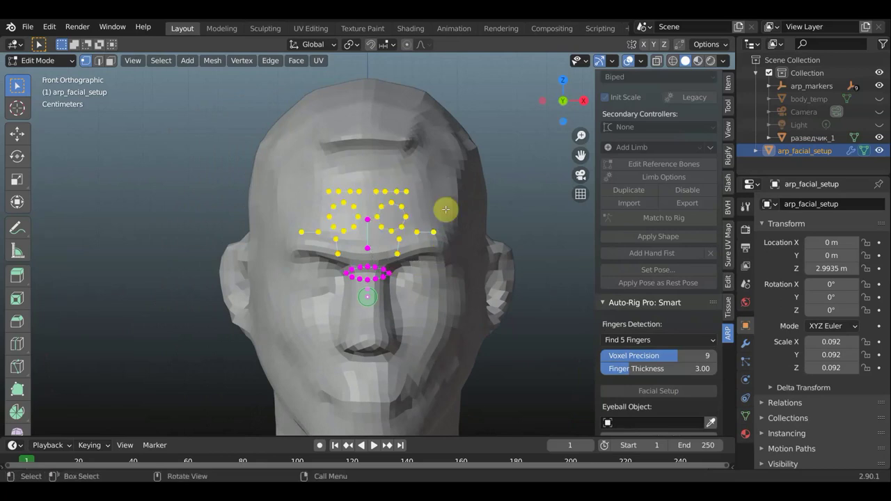
key(g)
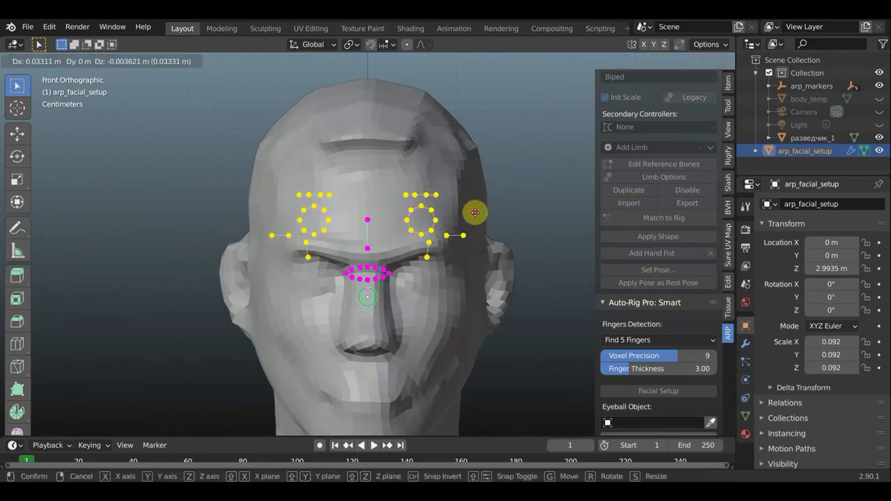
click(475, 212)
Move the mouth markers down and the cheek markers outward.
drag(308, 258, 377, 310)
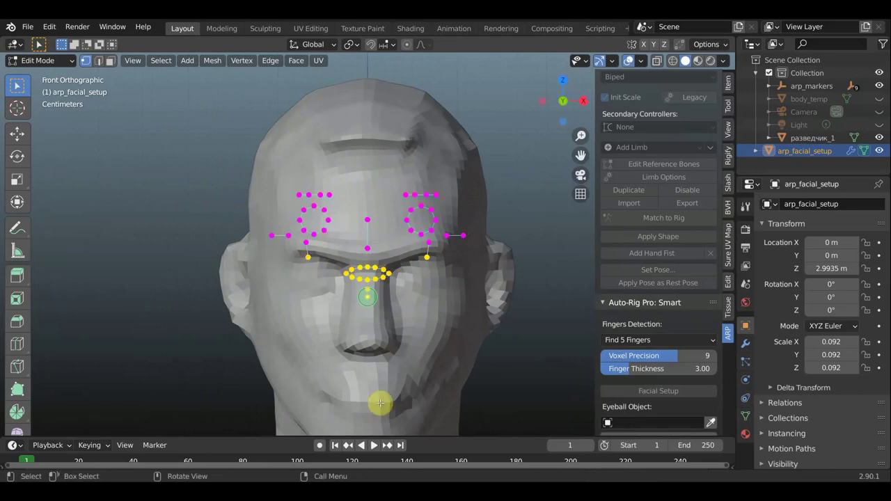
key(g)
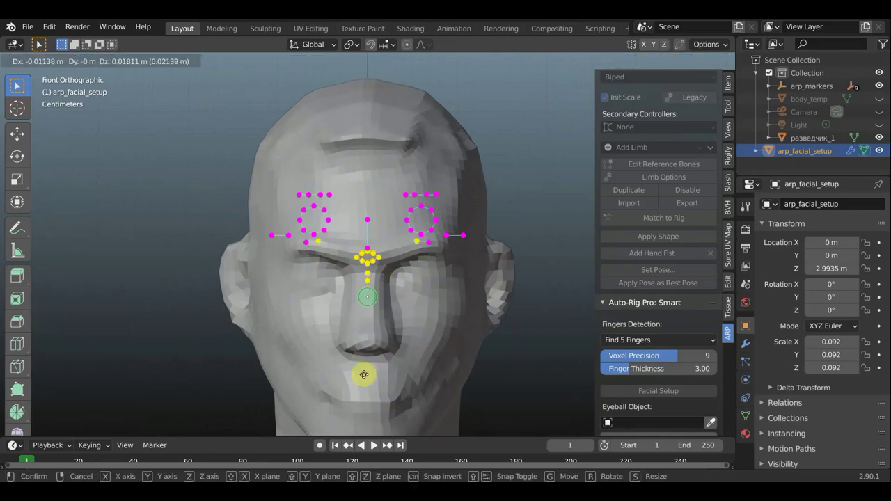
click(362, 398)
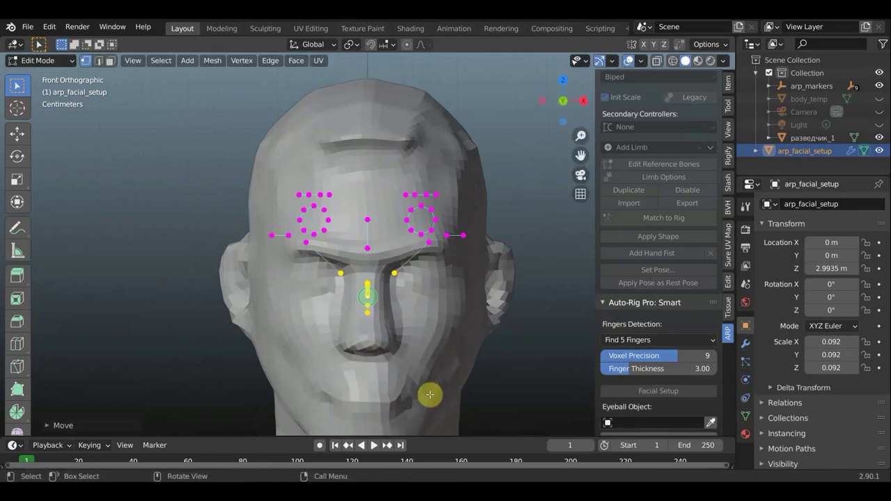
key(g)
click(461, 401)
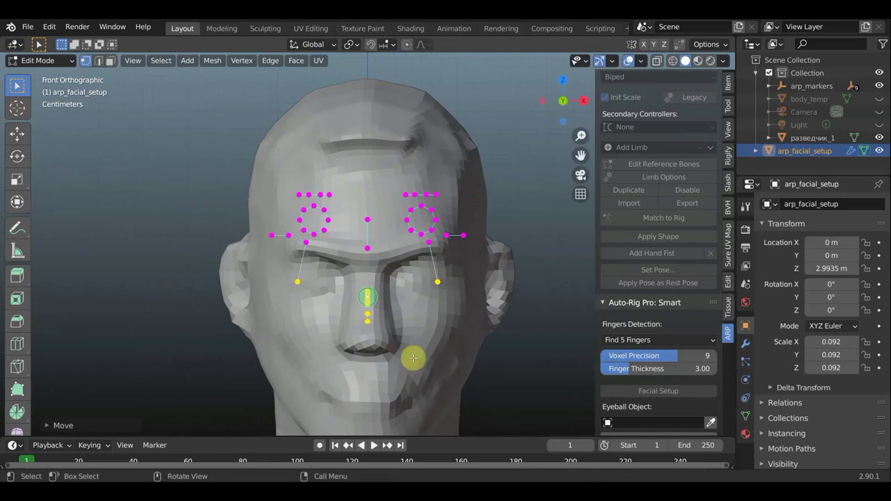
In front view, move the mouth markers down onto the lips.
mouse_move(358, 299)
middle_down()
mouse_move(478, 308)
mouse_move(368, 299)
middle_up()
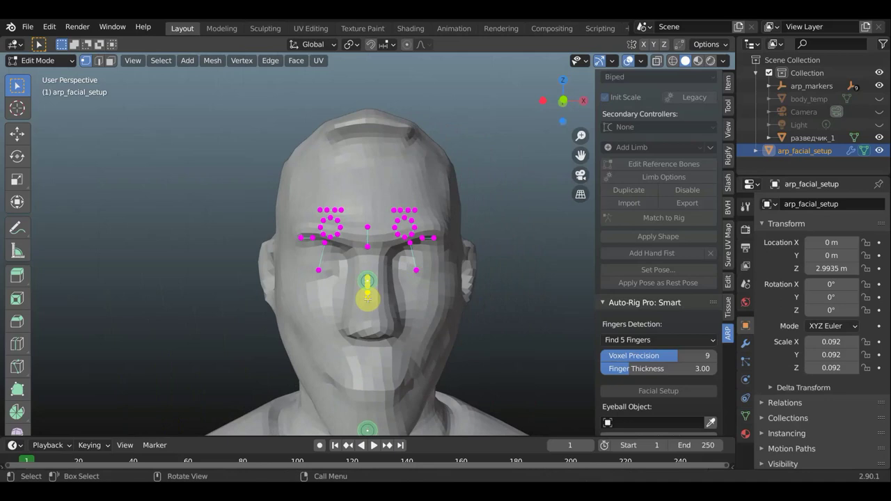
key(KP_1)
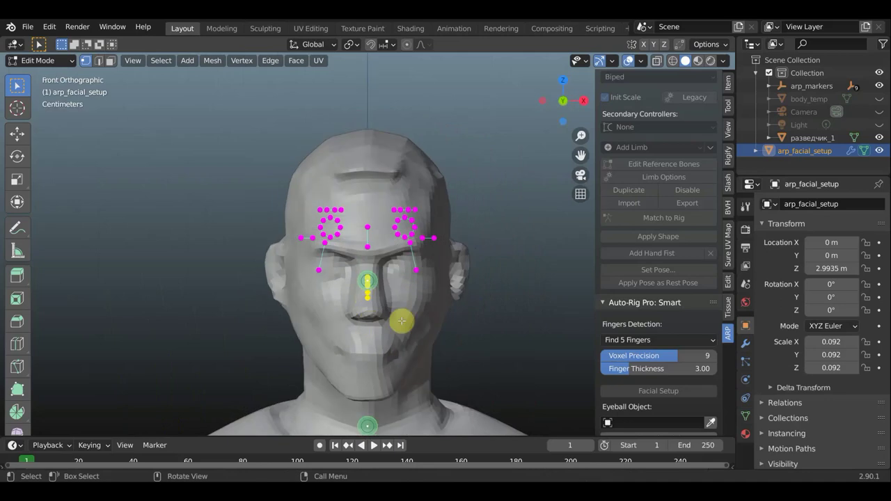
key(g)
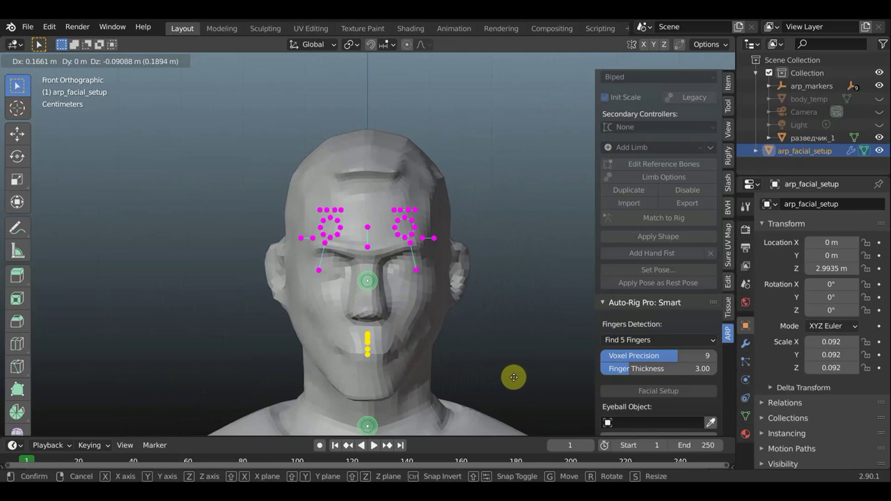
click(412, 379)
scroll(418, 376, up, 2)
scroll(495, 279, up, 2)
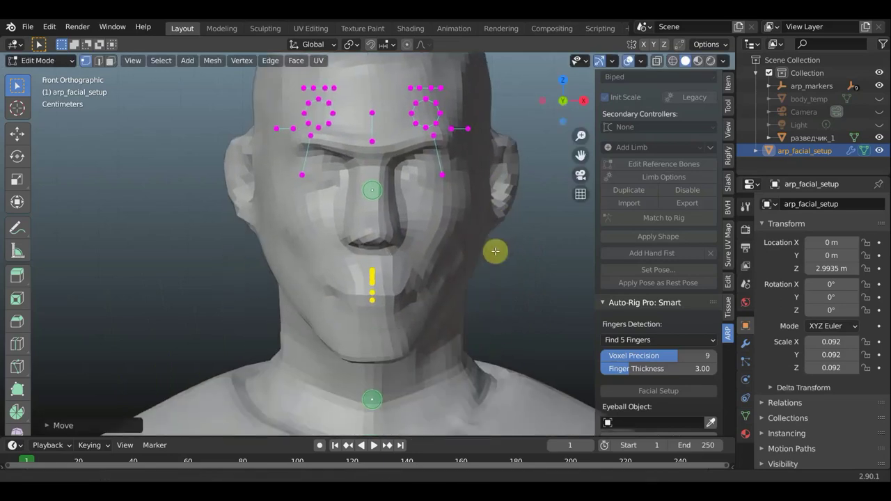
scroll(416, 280, up, 1)
scroll(418, 278, down, 2)
scroll(451, 160, down, 1)
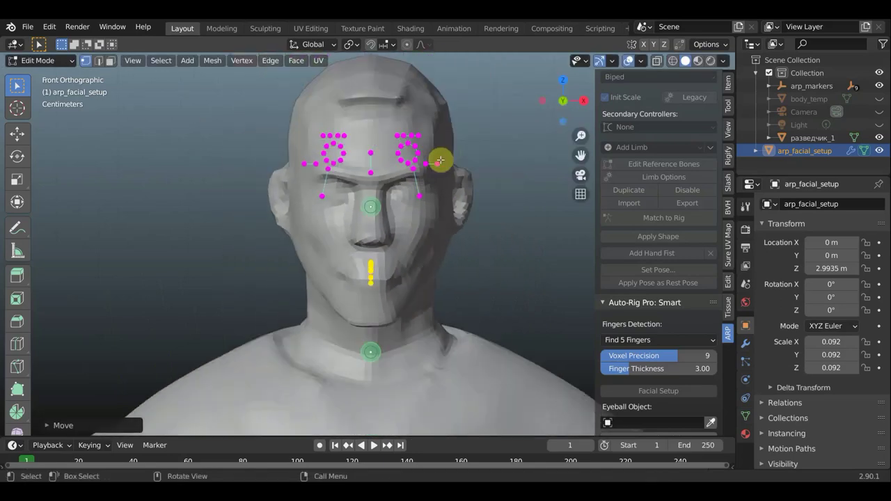
scroll(431, 164, up, 1)
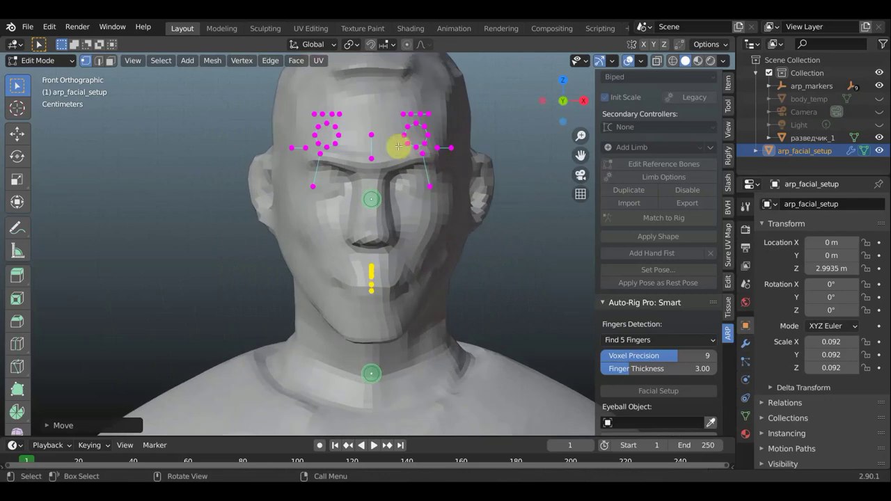
Move the markers beside the eyes inward and reposition them.
click(423, 183)
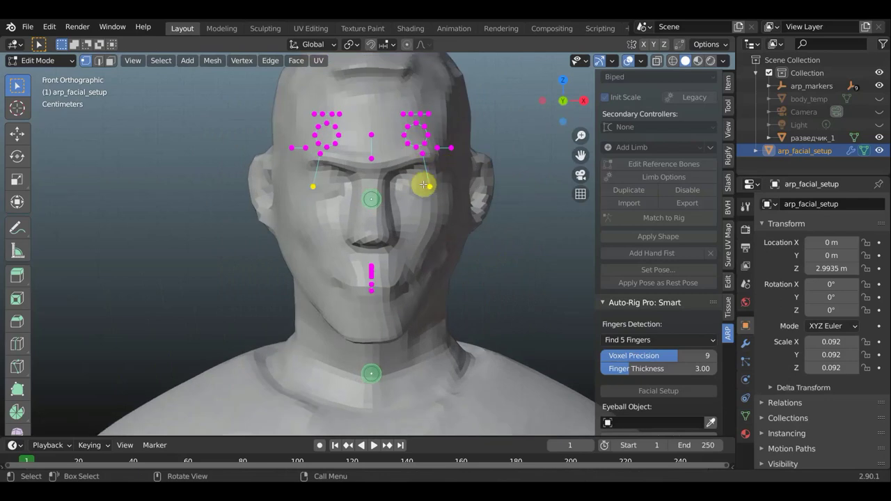
key(g)
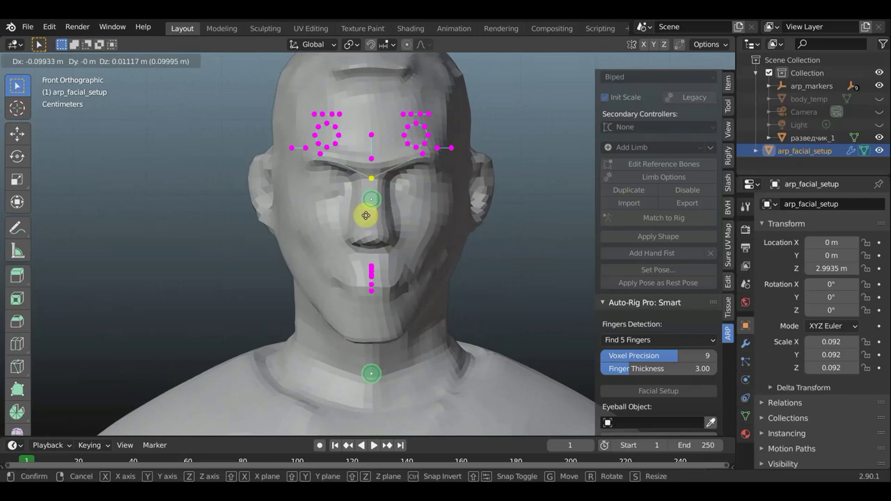
click(365, 215)
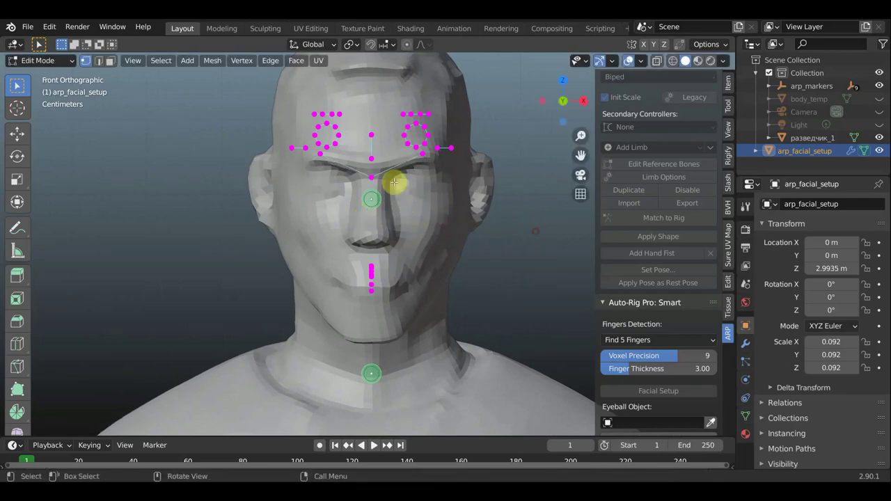
key(g)
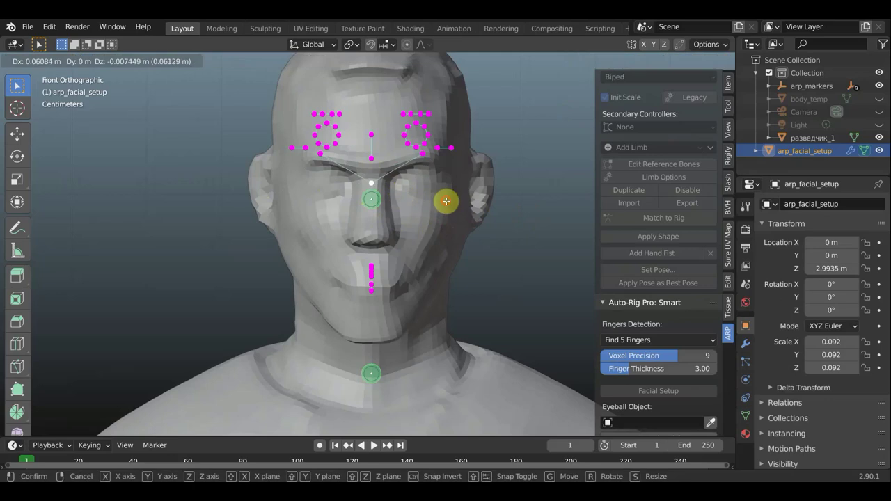
click(446, 201)
Drag the nose-bridge marker down onto the nose.
mouse_move(368, 235)
middle_down()
mouse_move(294, 232)
mouse_move(395, 228)
mouse_move(372, 176)
middle_up()
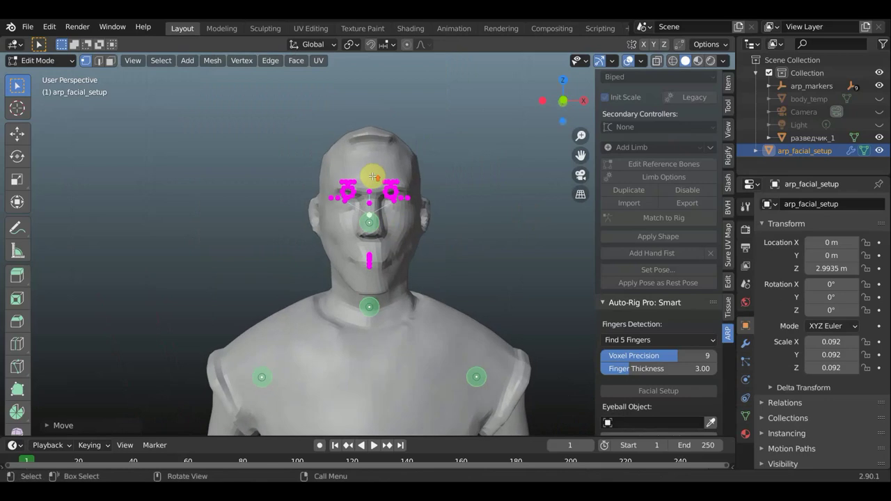
scroll(398, 180, up, 2)
key(KP_1)
scroll(418, 174, up, 1)
scroll(418, 175, up, 3)
scroll(451, 155, down, 2)
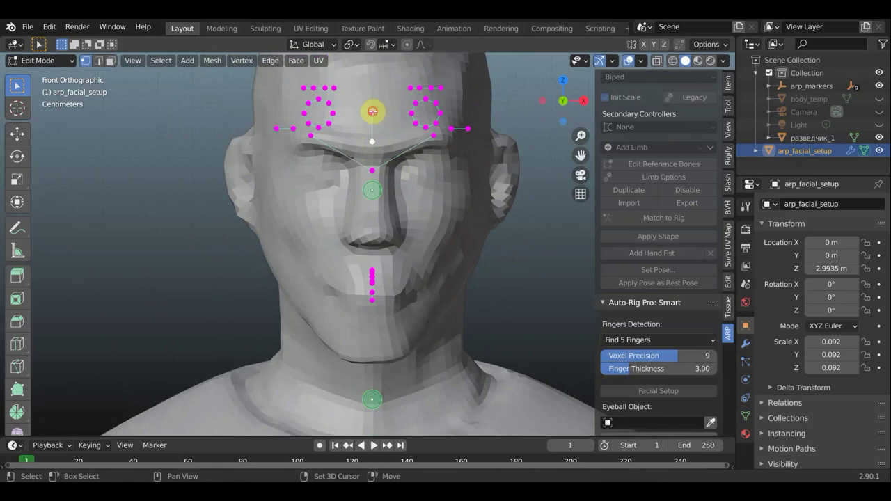
mouse_move(373, 112)
mouse_down()
mouse_move(383, 195)
mouse_move(372, 146)
mouse_move(372, 156)
mouse_up()
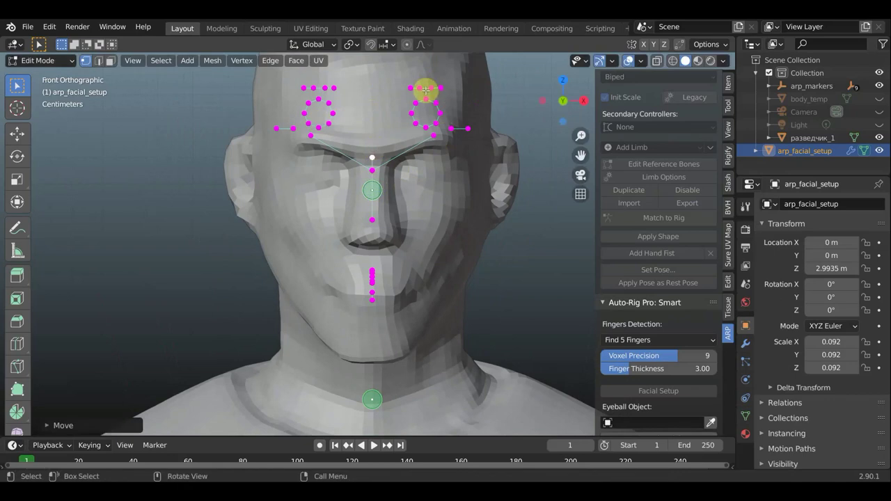
Move the outer brow-side markers down and outward to ear level.
click(430, 88)
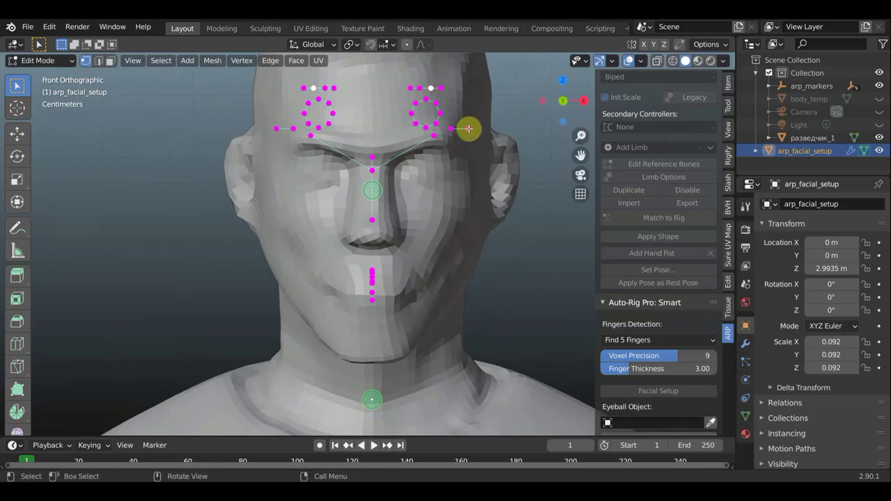
drag(443, 129, 391, 95)
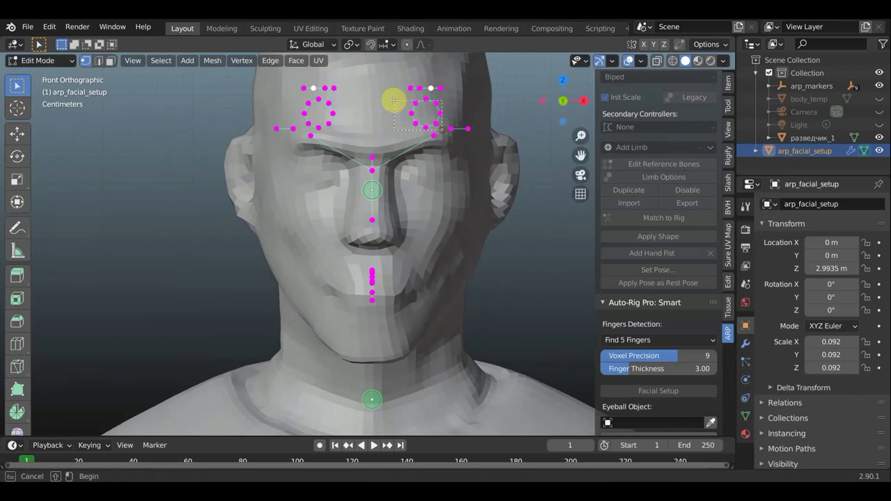
click(468, 129)
key(g)
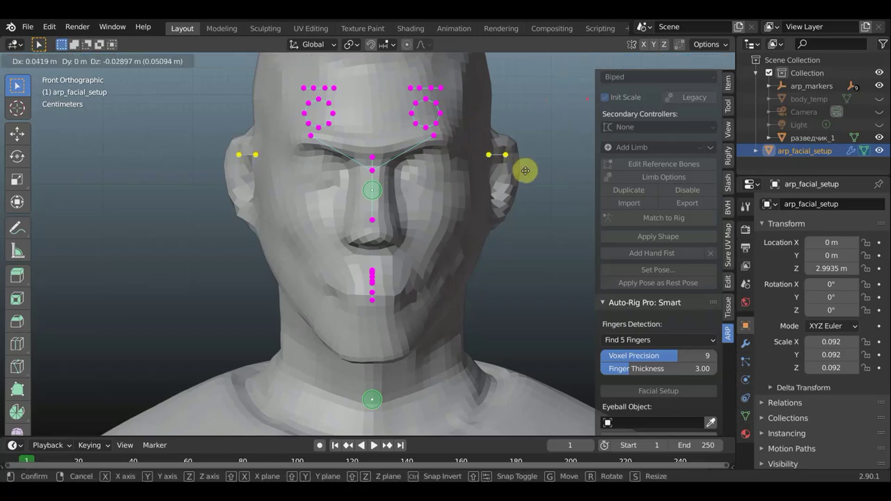
click(522, 167)
mouse_move(520, 185)
middle_down()
mouse_move(399, 197)
mouse_move(345, 144)
middle_up()
middle_drag(395, 153, 374, 149)
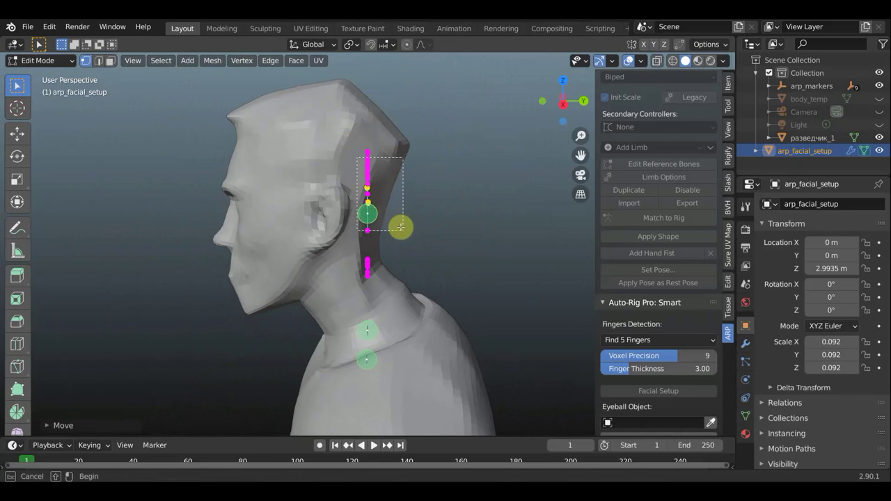
Move the markers behind the head forward onto the face.
drag(338, 139, 397, 284)
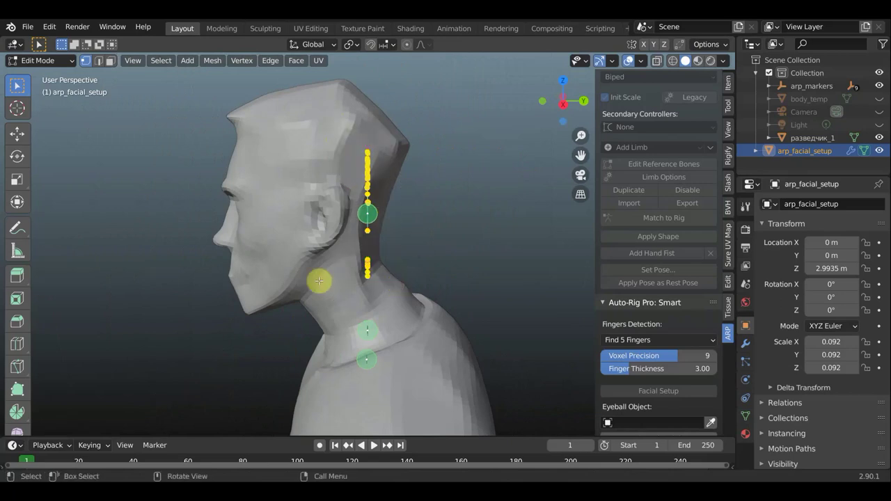
key(g)
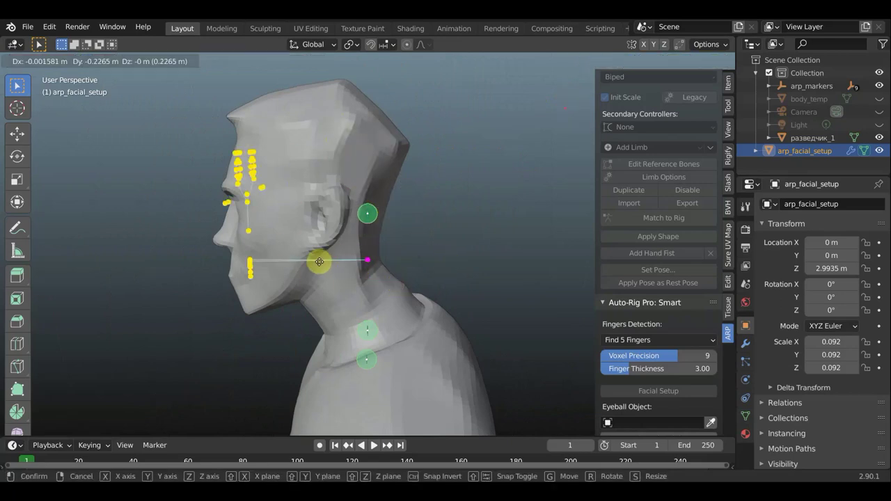
click(313, 262)
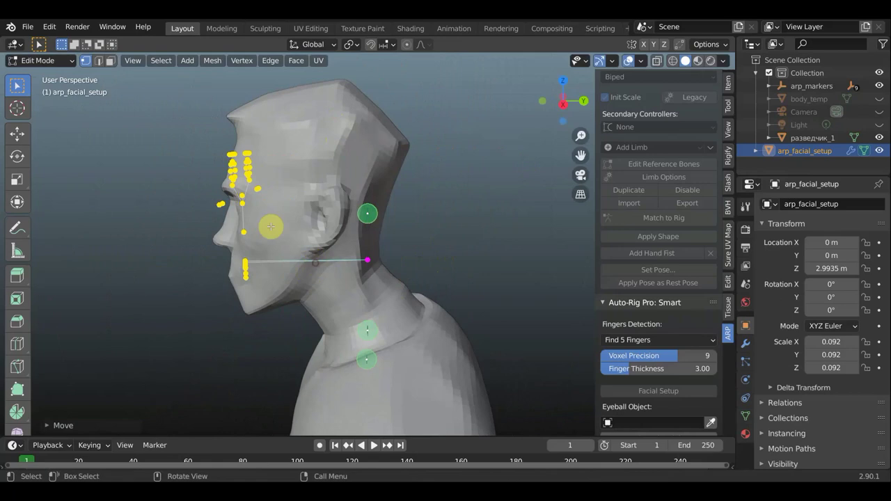
Reposition the marker at the right ear.
mouse_move(290, 224)
middle_down()
mouse_move(398, 225)
mouse_move(448, 209)
middle_up()
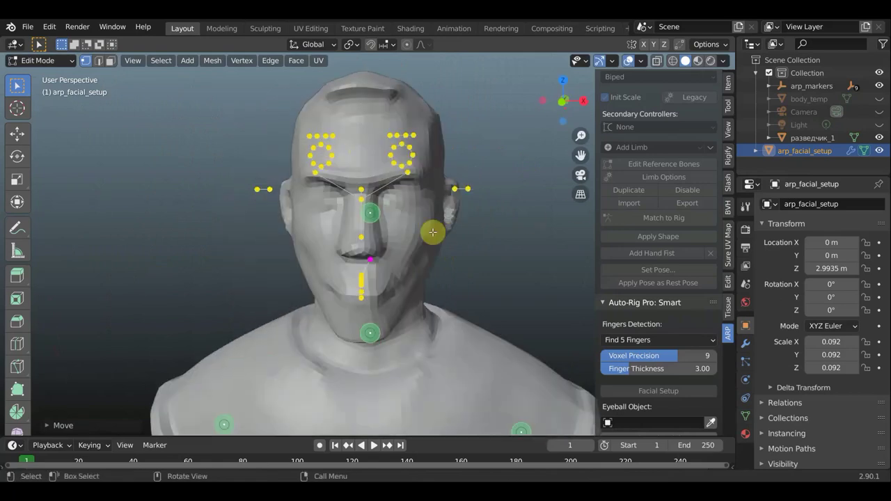
click(454, 188)
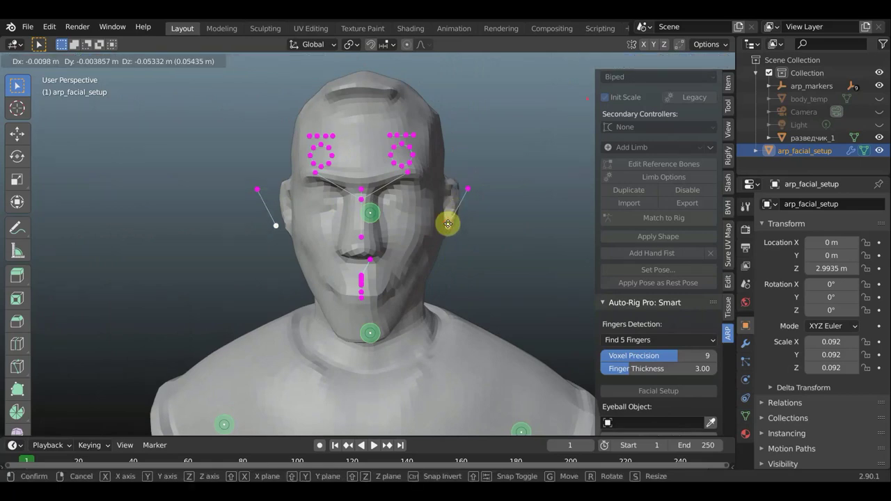
click(447, 224)
key(g)
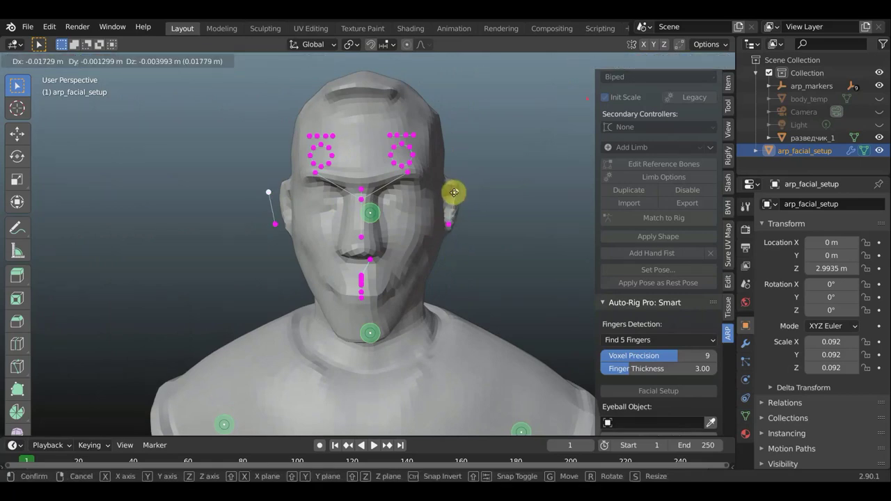
click(453, 194)
From the side, move the stray ear markers back to the ear and the line end forward.
middle_drag(464, 218, 369, 216)
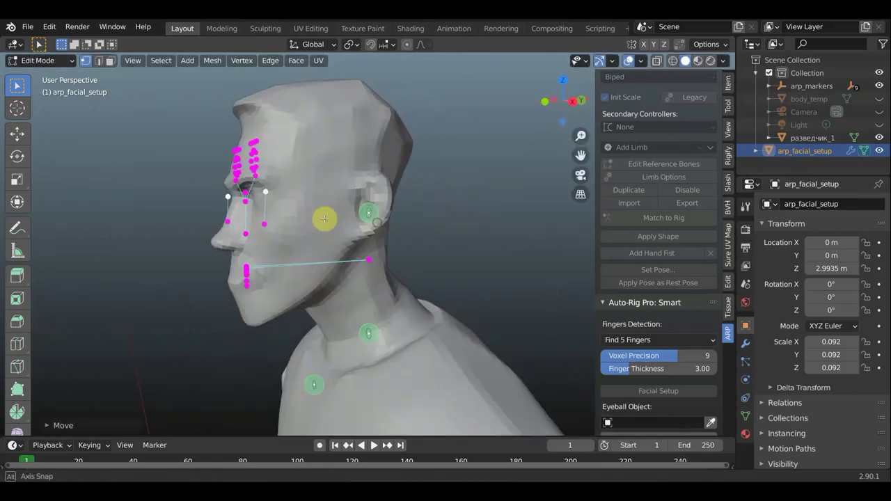
click(260, 228)
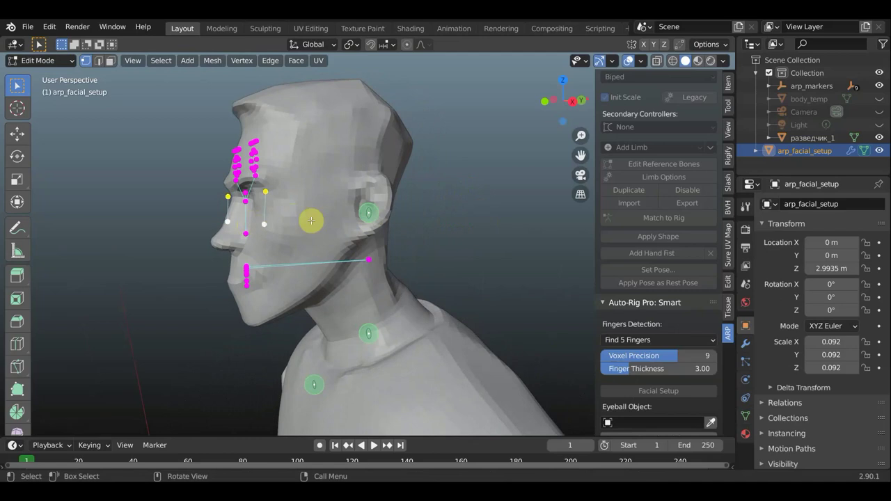
key(g)
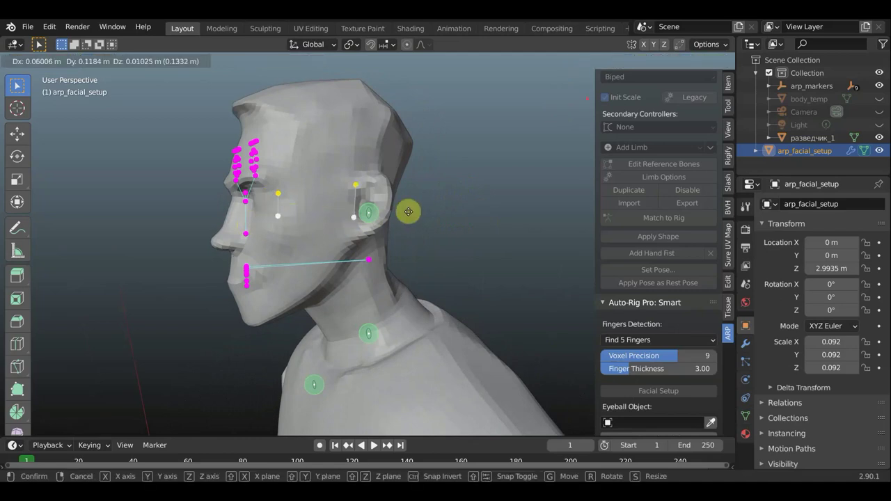
click(414, 218)
click(368, 260)
key(g)
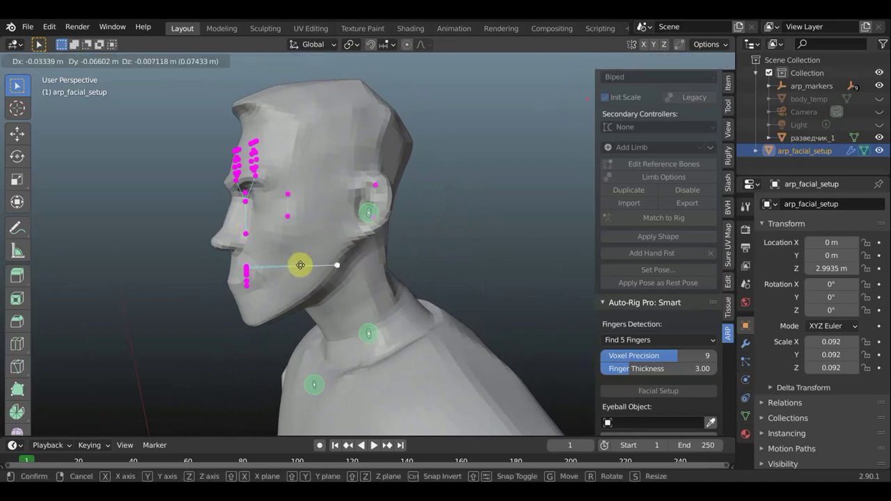
click(231, 261)
Shift the mouth marker sideways into place.
middle_drag(283, 271, 349, 263)
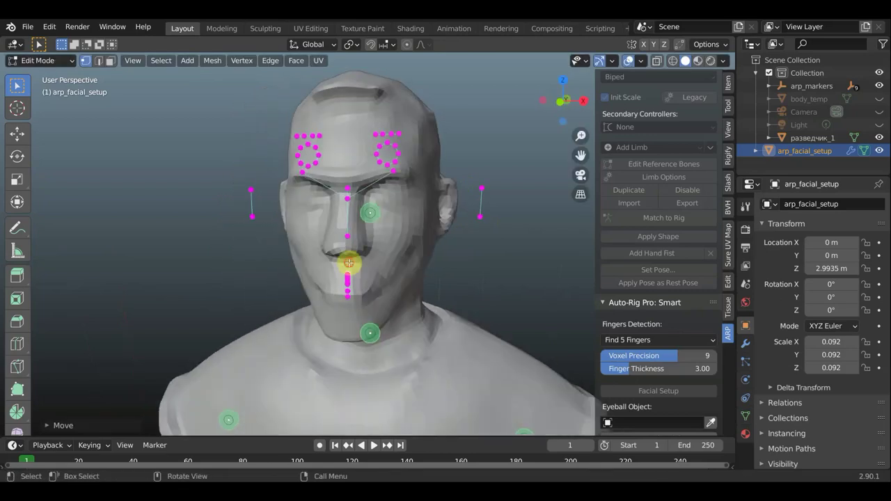
click(346, 280)
key(g)
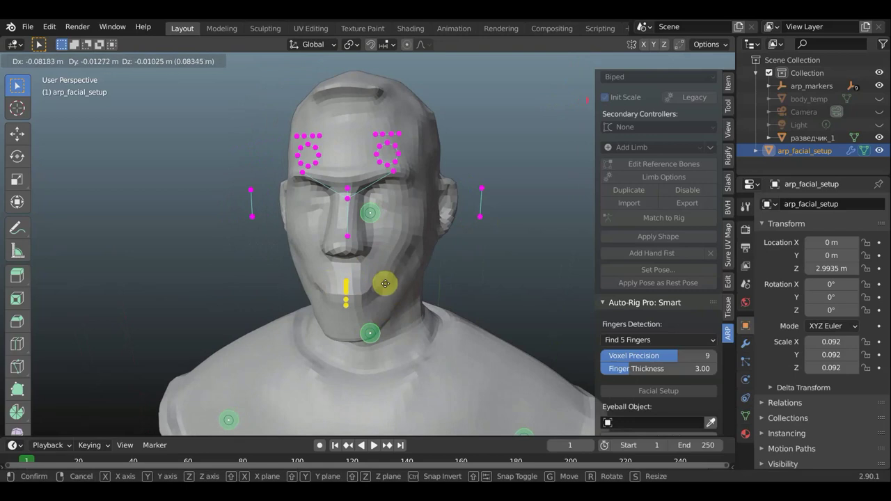
click(371, 284)
Pull the ear markers inward against the head.
scroll(371, 285, down, 3)
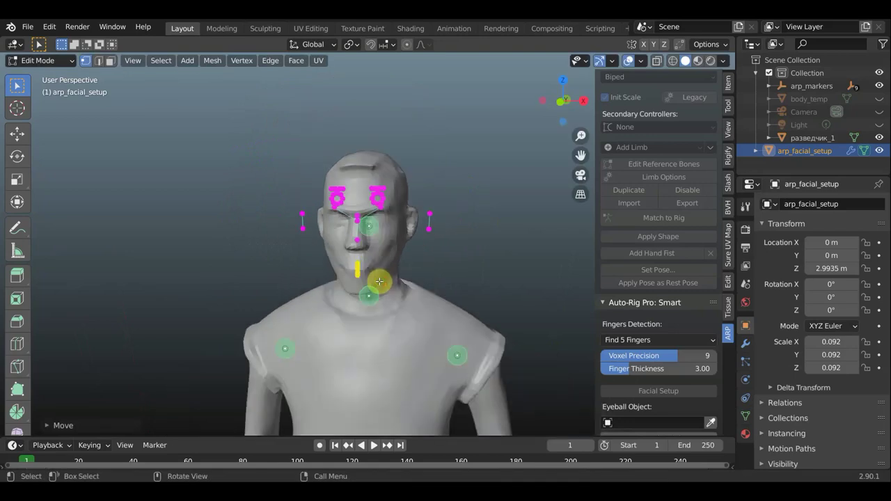
scroll(404, 226, down, 1)
scroll(398, 229, down, 1)
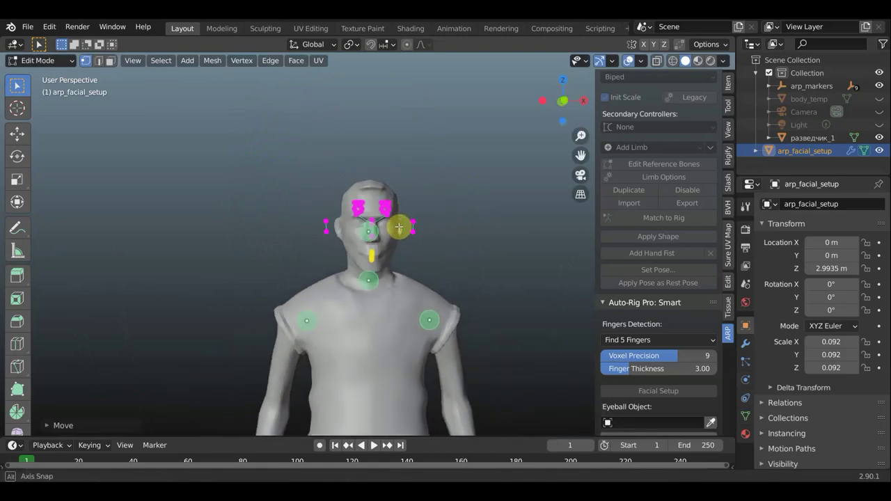
drag(423, 249, 400, 206)
key(g)
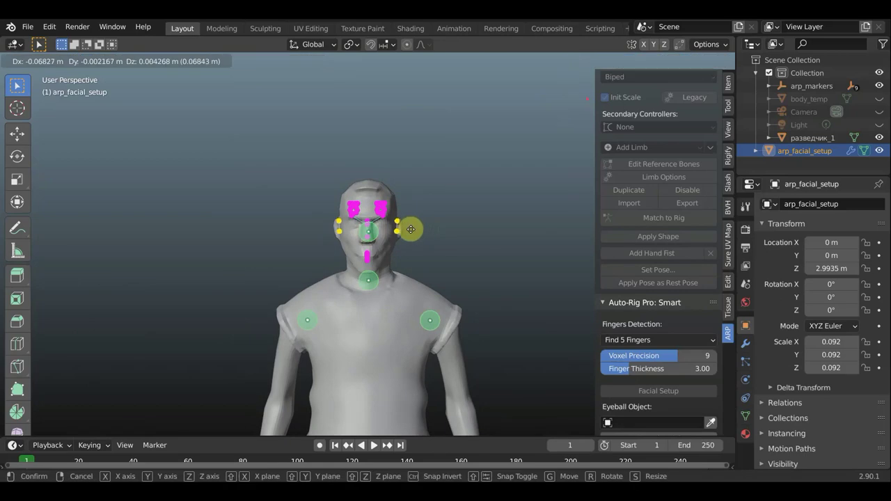
click(408, 228)
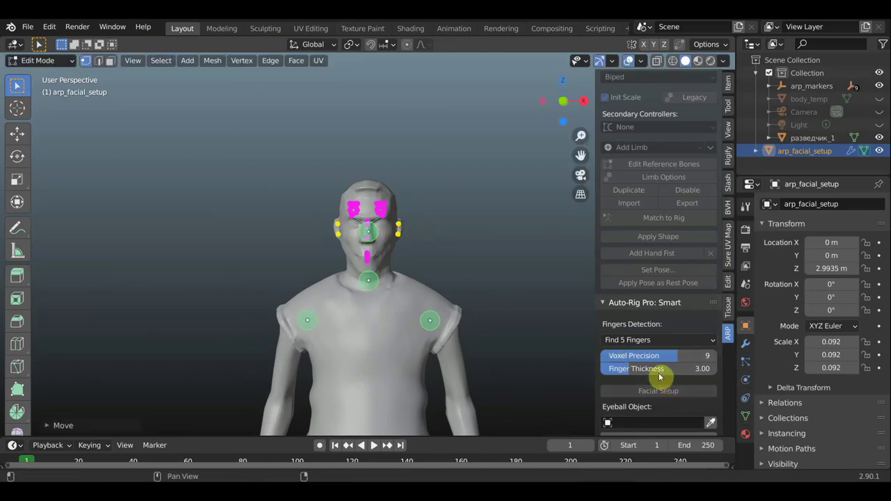
Cancel the facial setup and run Go! to create reference bones along spine, arms and legs.
scroll(670, 376, down, 2)
scroll(670, 376, down, 1)
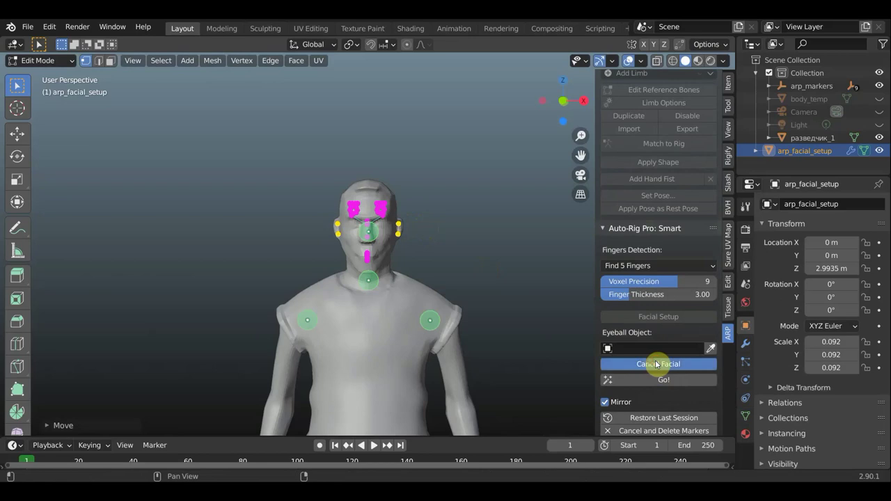
click(648, 364)
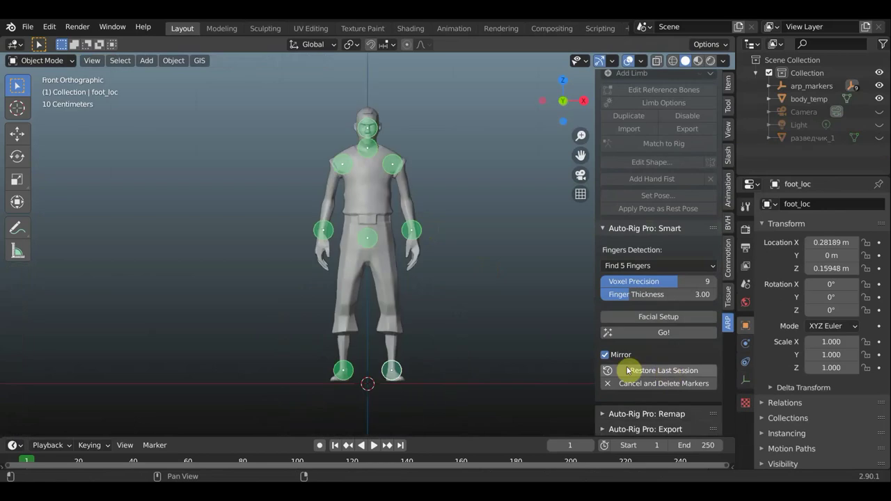
click(662, 337)
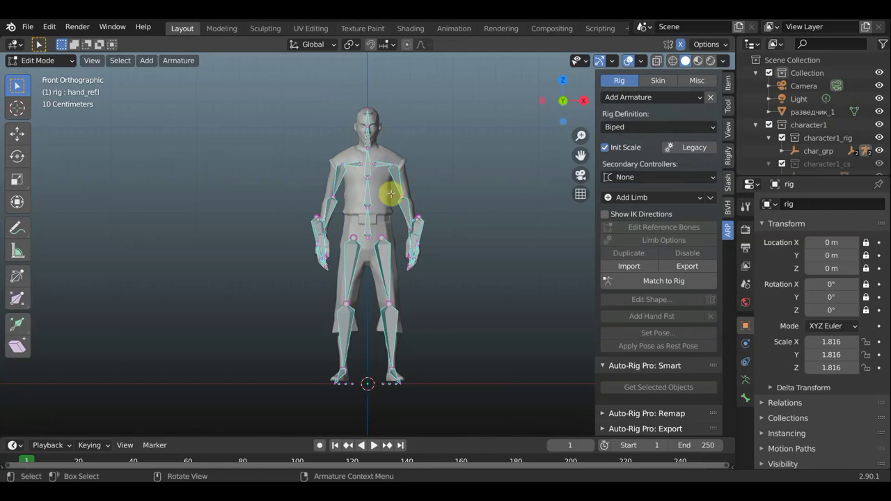
From the front view, run Match to Rig to build the control rig with its controllers.
mouse_move(392, 194)
middle_down()
mouse_move(341, 199)
mouse_move(396, 209)
middle_up()
key(XF86MonBrightnessUp)
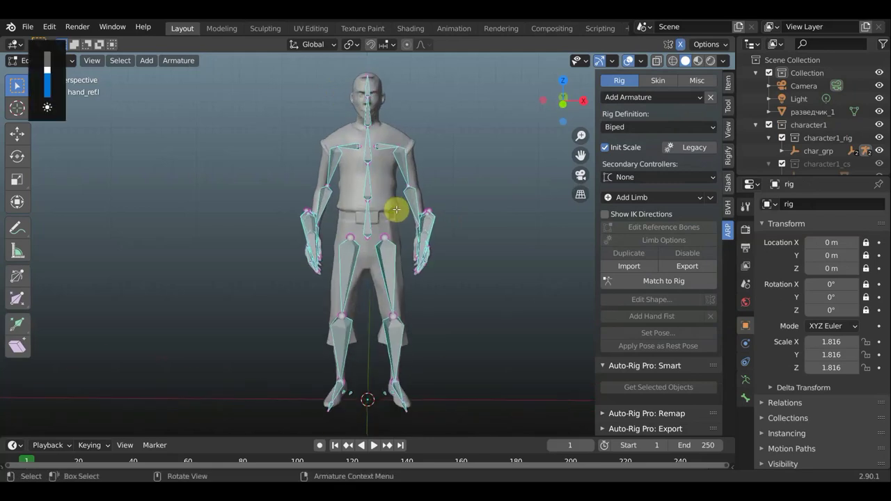
key(KP_1)
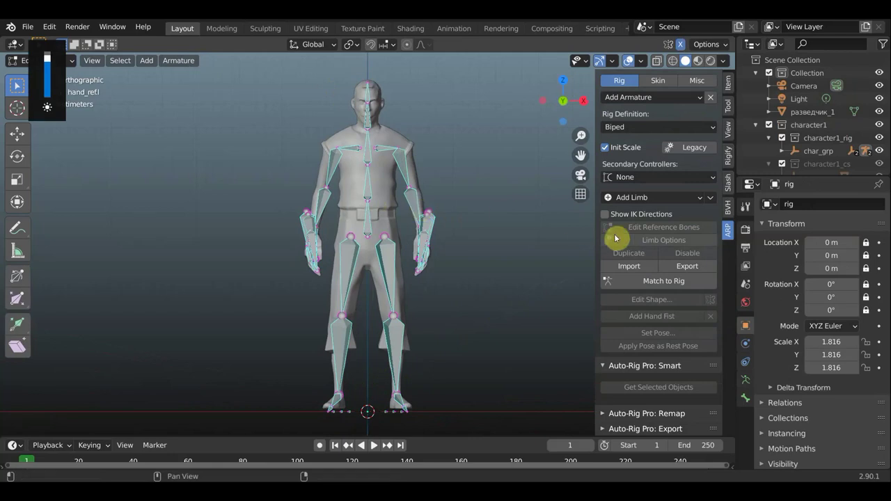
scroll(491, 304, down, 2)
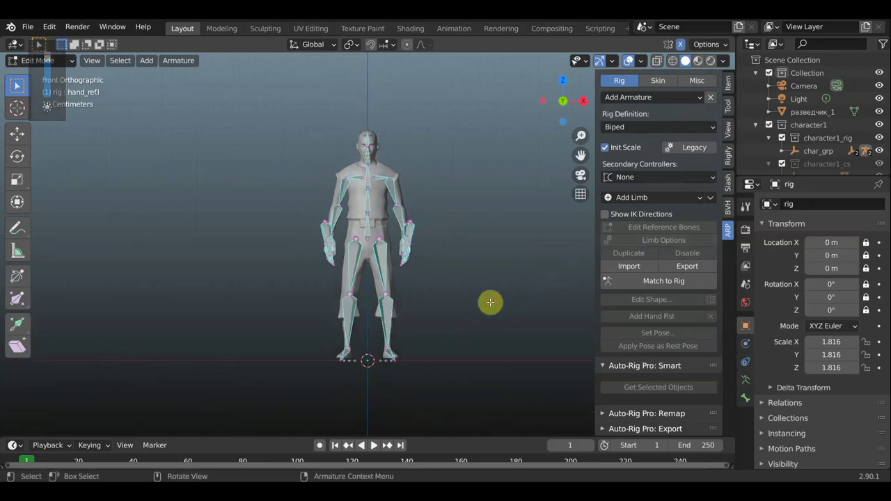
scroll(505, 301, up, 2)
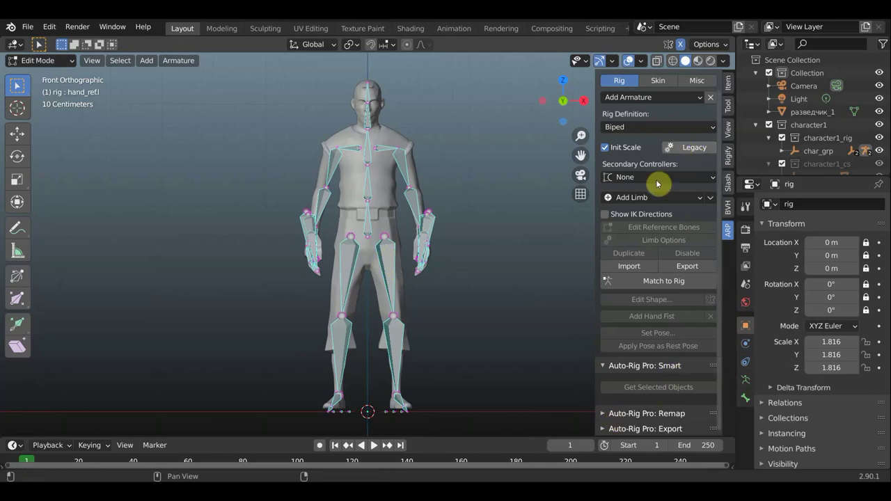
click(659, 282)
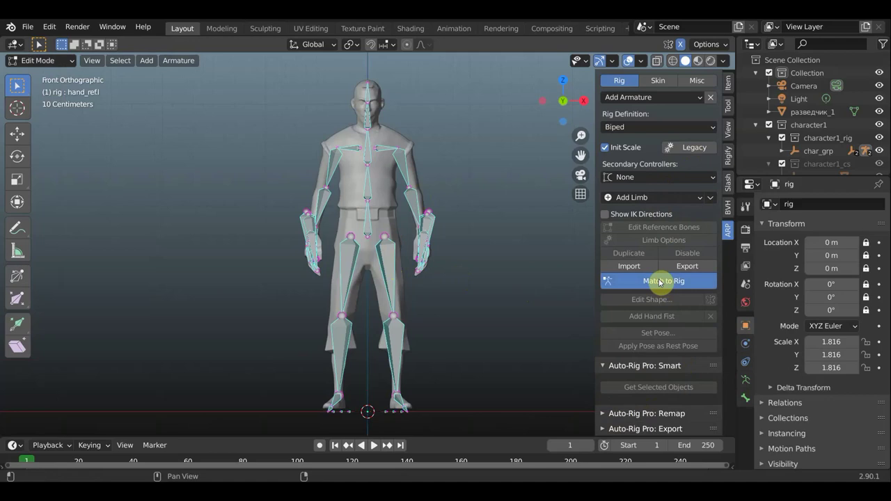
mouse_move(487, 155)
middle_down()
mouse_move(286, 190)
mouse_move(449, 175)
mouse_move(343, 121)
middle_up()
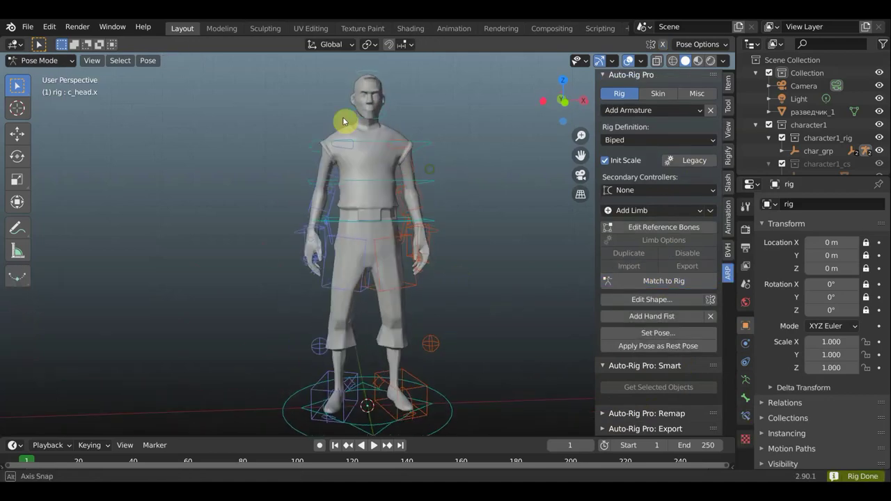
In Object Mode, select the character mesh then the rig and bring up the Ctrl+P parent menu.
click(42, 61)
click(59, 73)
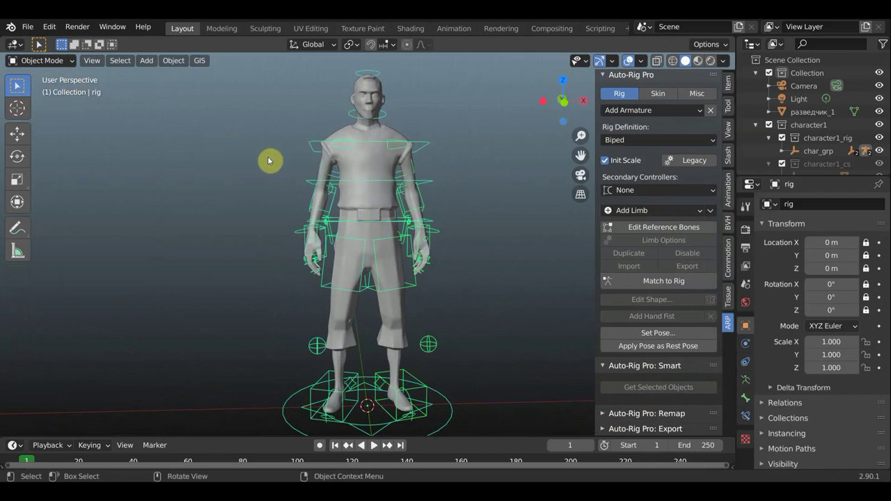
key(KP_1)
click(371, 173)
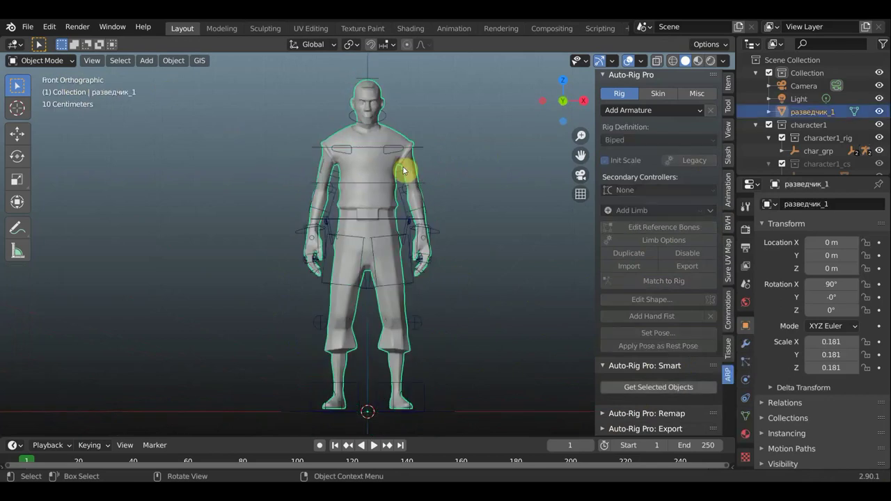
shift+click(389, 150)
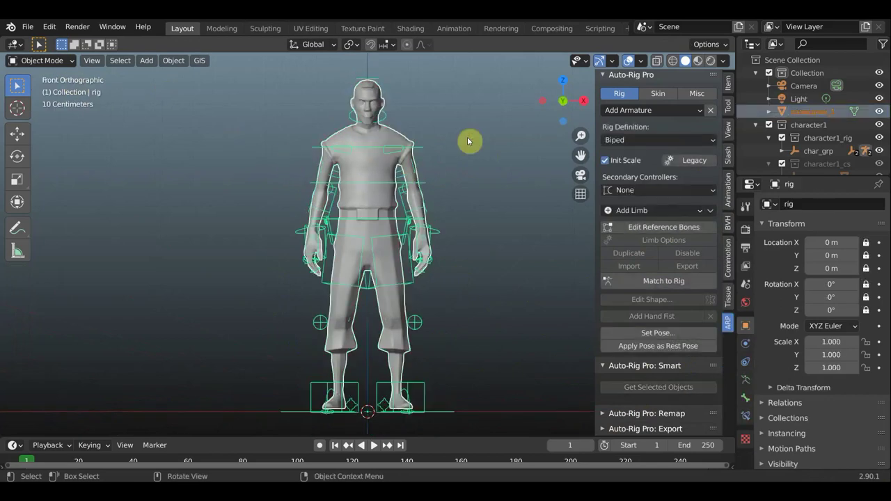
key(ctrl+p)
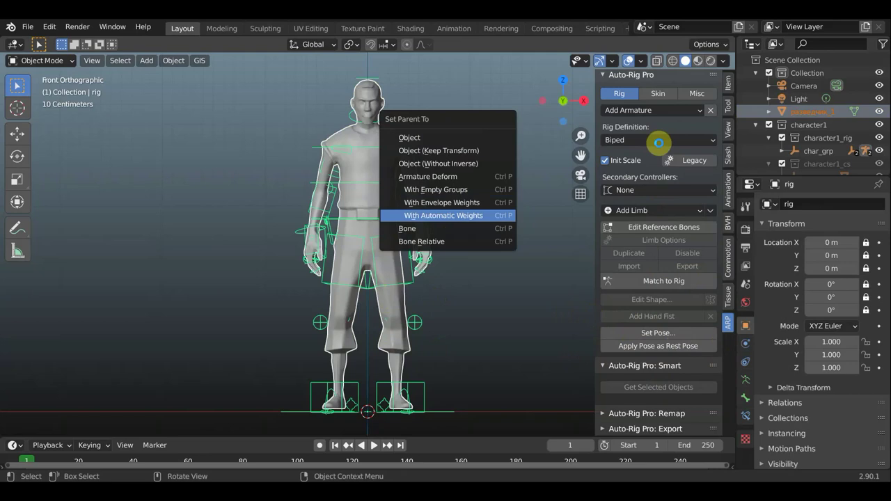
Parent the character mesh to the rig with automatic weights, then reselect the rig.
key(Return)
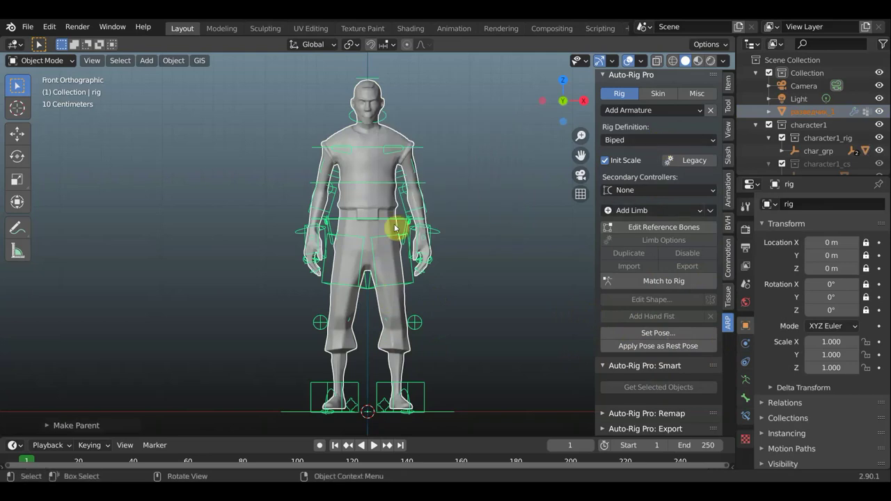
click(396, 221)
click(405, 222)
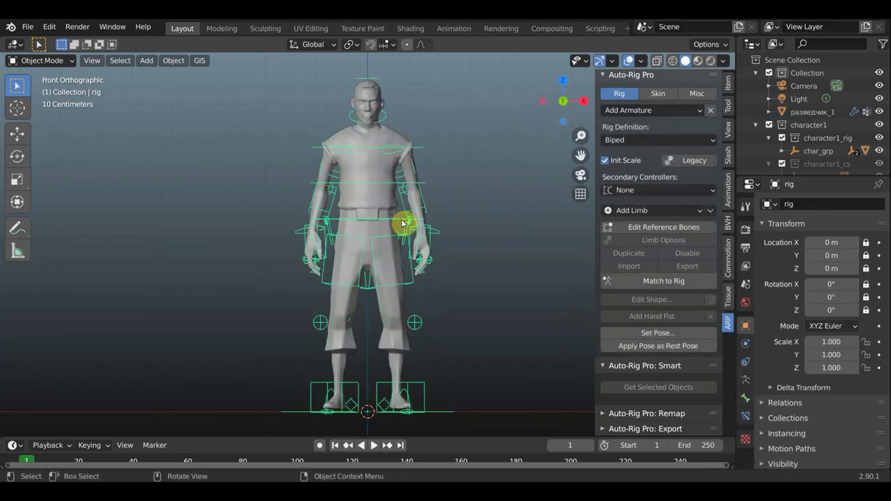
click(50, 61)
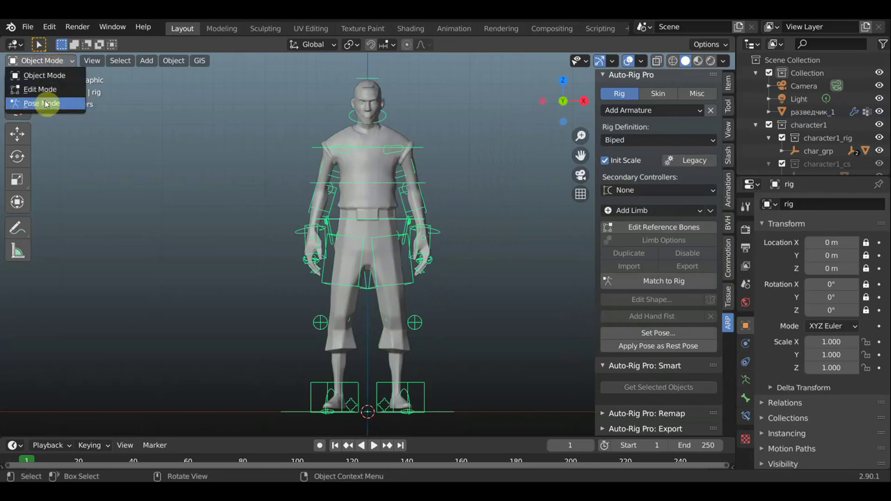
Put the rig in Pose Mode and view the character from the right side.
click(48, 103)
mouse_move(445, 294)
middle_down()
mouse_move(322, 302)
mouse_move(397, 312)
mouse_move(424, 295)
middle_up()
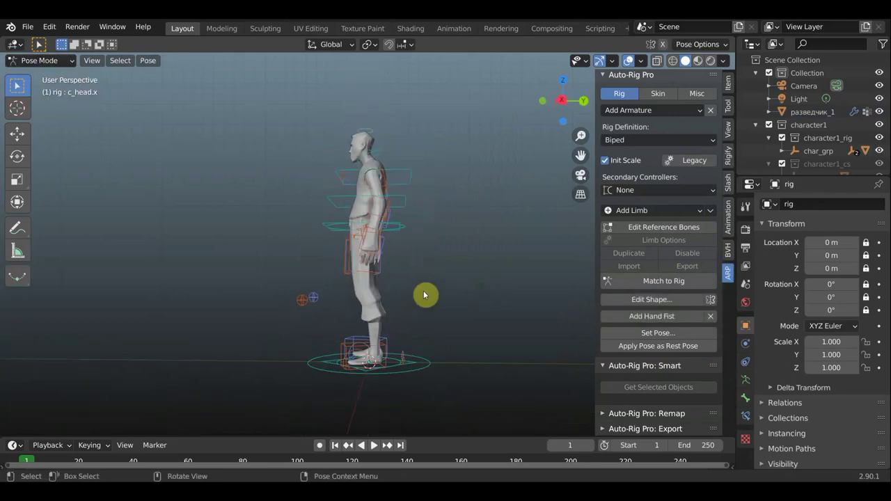
key(KP_1)
key(KP_3)
scroll(422, 294, up, 2)
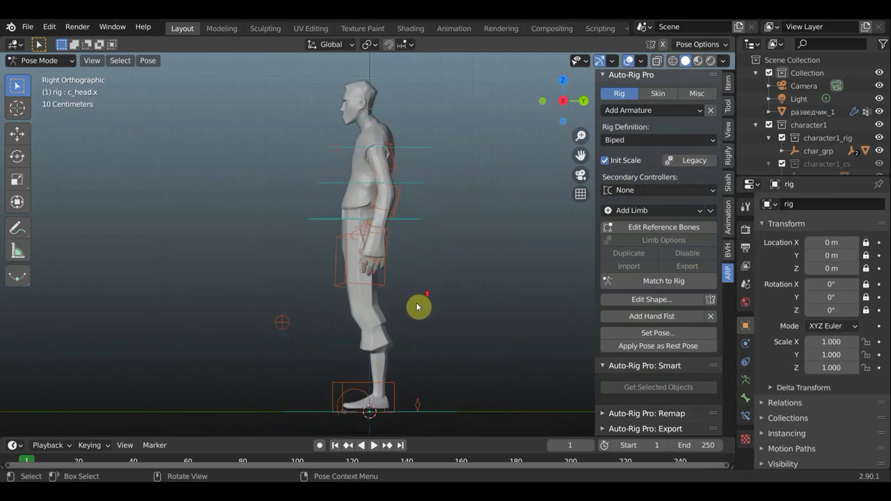
Lift the left foot IK control, and move and rotate the right foot up and forward.
click(395, 397)
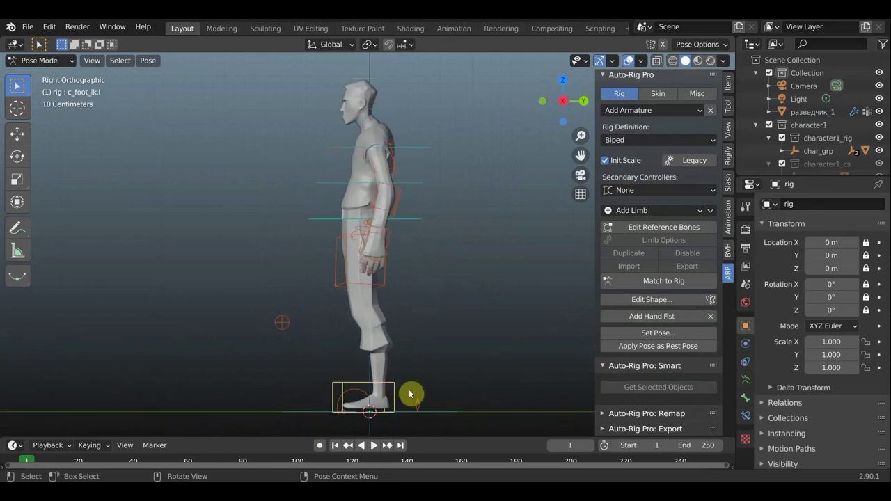
key(g)
click(354, 334)
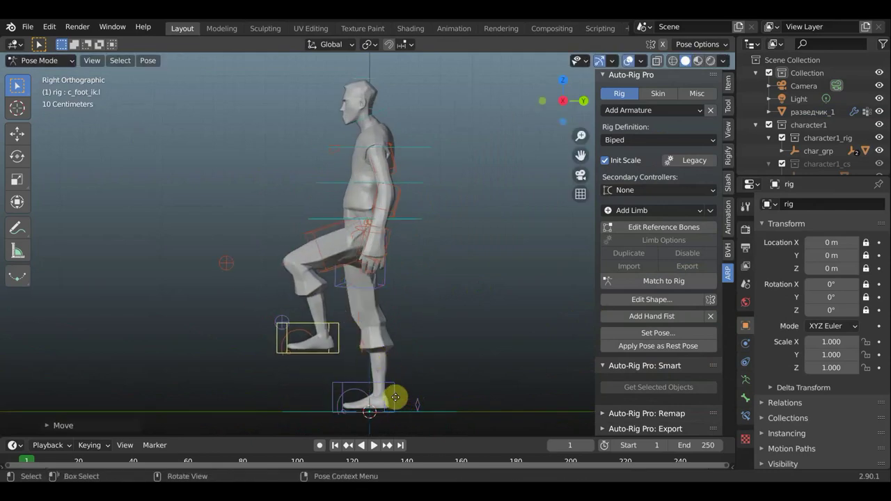
click(397, 401)
key(g)
click(443, 357)
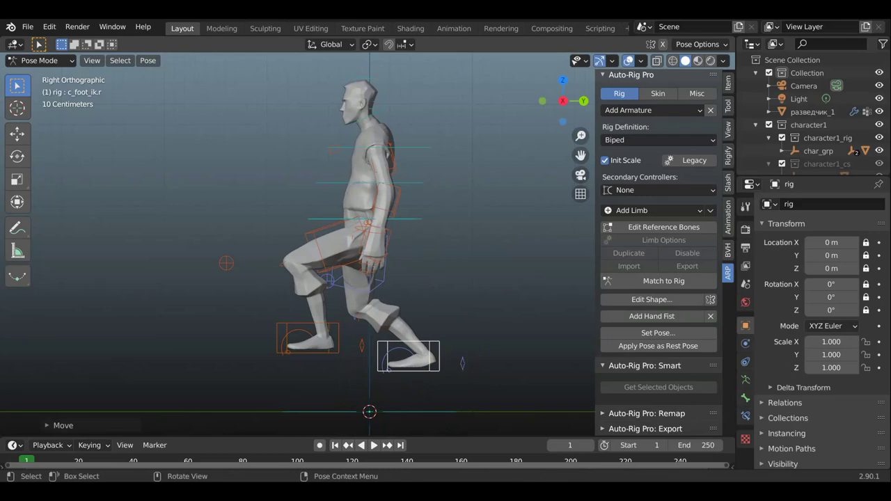
key(r)
click(467, 313)
Move the leg pole controller to adjust the knee direction.
mouse_move(405, 283)
middle_down()
mouse_move(536, 286)
mouse_move(513, 265)
middle_up()
scroll(496, 294, up, 3)
scroll(483, 335, down, 3)
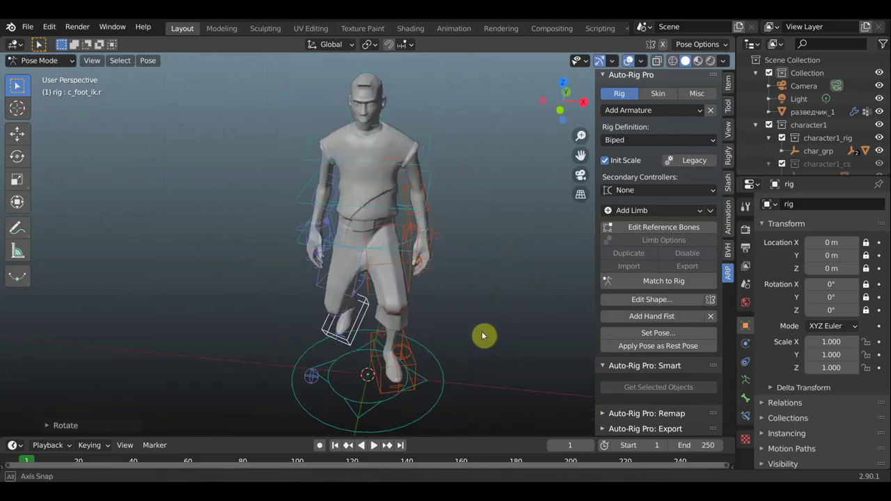
click(402, 355)
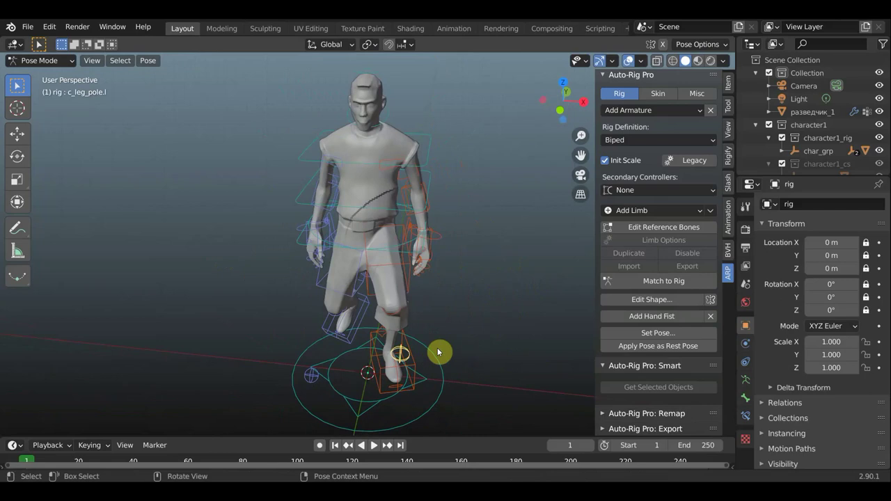
key(g)
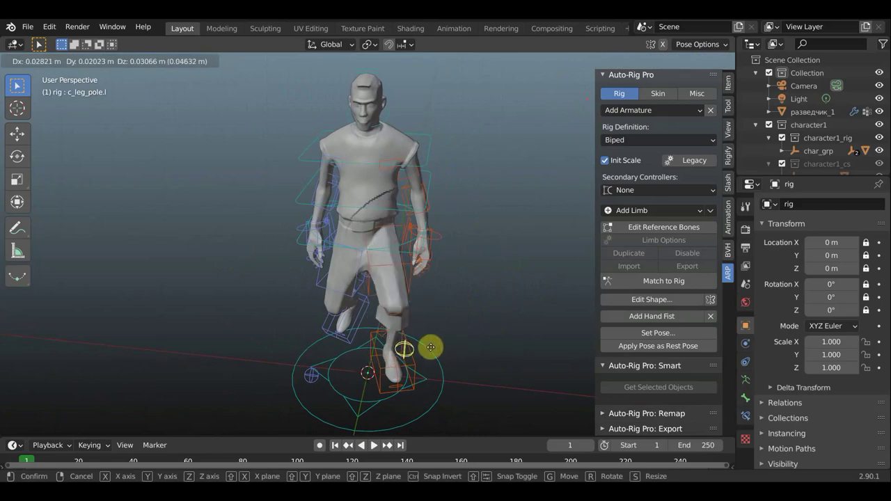
click(433, 350)
Raise the left forearm, rotate the left hand, and bend the left upper arm toward the chest.
mouse_move(439, 337)
middle_down()
mouse_move(424, 320)
mouse_move(302, 304)
mouse_move(345, 260)
middle_up()
scroll(422, 317, up, 5)
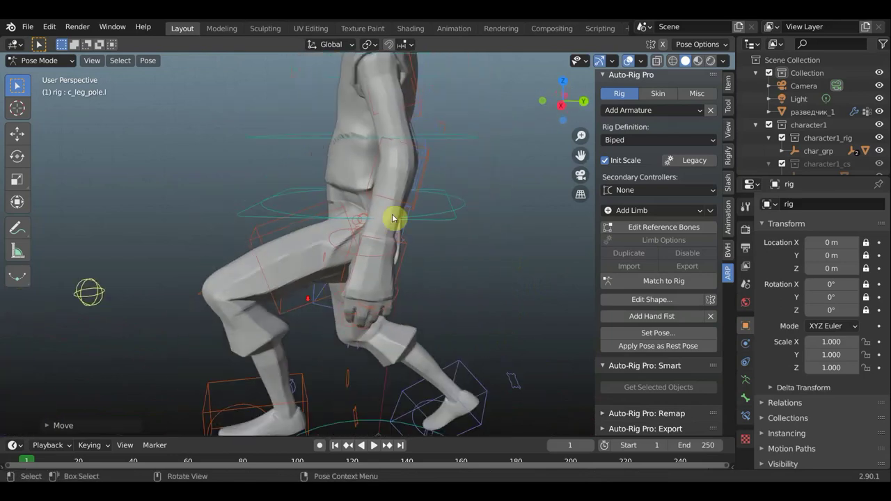
click(426, 153)
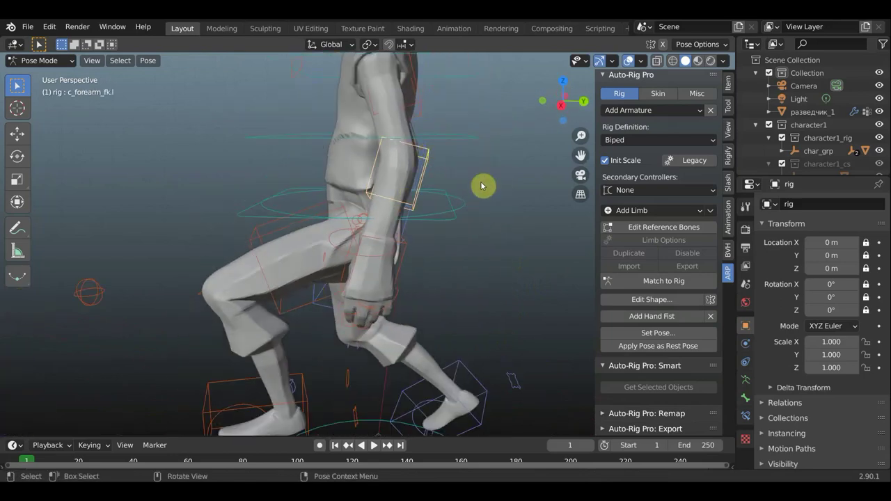
key(g)
click(310, 156)
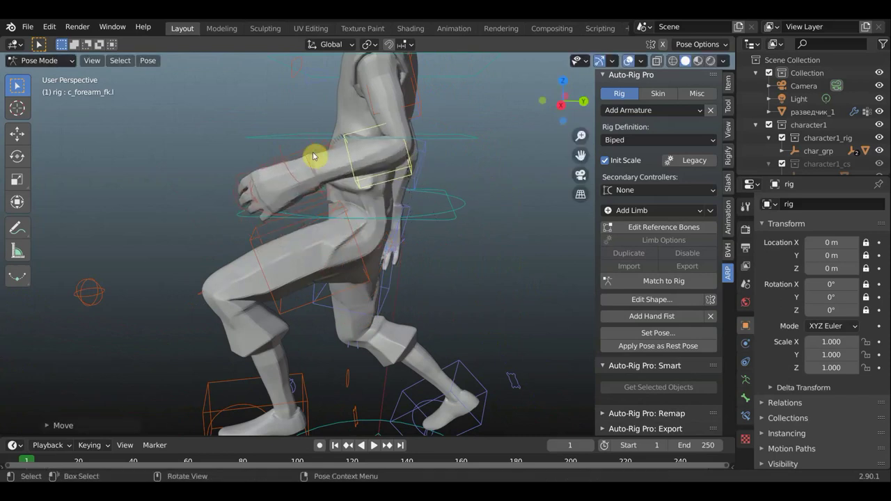
click(341, 160)
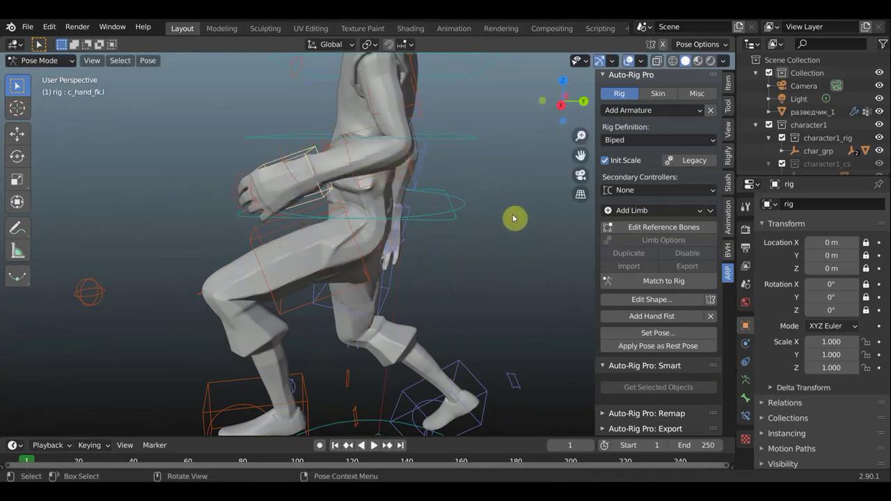
key(r)
click(426, 239)
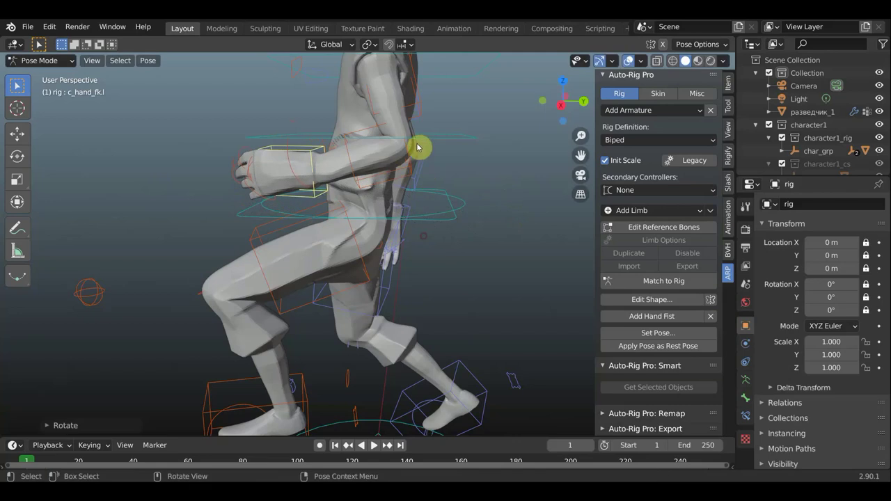
click(417, 111)
scroll(435, 132, down, 2)
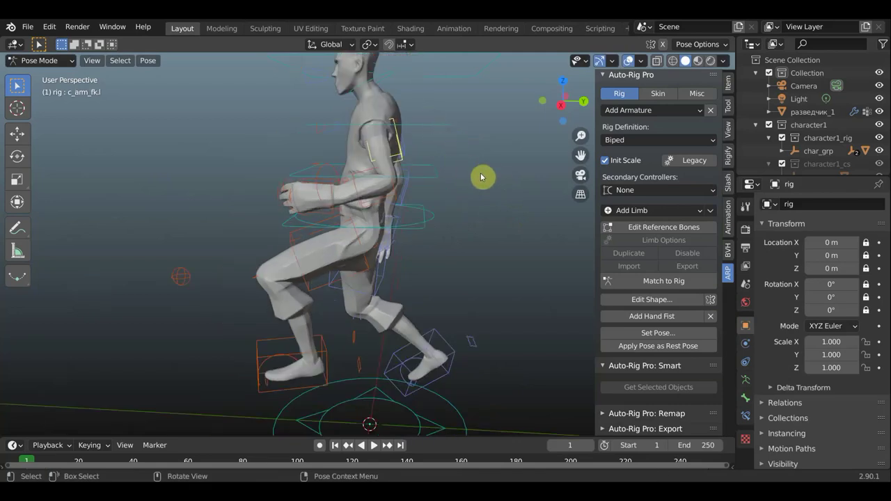
key(r)
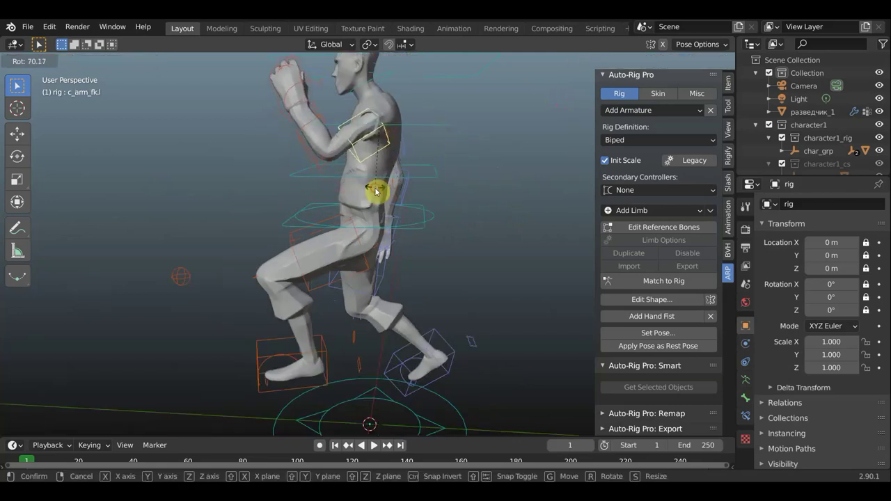
click(407, 186)
mouse_move(441, 183)
middle_down()
mouse_move(404, 248)
mouse_move(549, 253)
mouse_move(476, 304)
mouse_move(533, 290)
mouse_move(434, 293)
mouse_move(308, 197)
mouse_move(348, 167)
mouse_move(433, 229)
mouse_move(424, 215)
mouse_move(433, 206)
mouse_move(334, 265)
mouse_move(397, 218)
mouse_move(364, 211)
mouse_move(352, 183)
middle_up()
scroll(388, 234, up, 3)
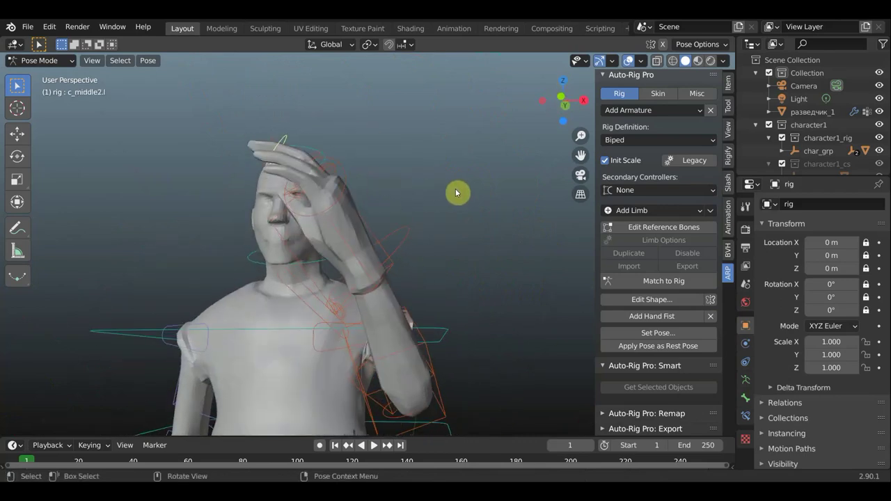
Bend the left middle finger bone.
key(r)
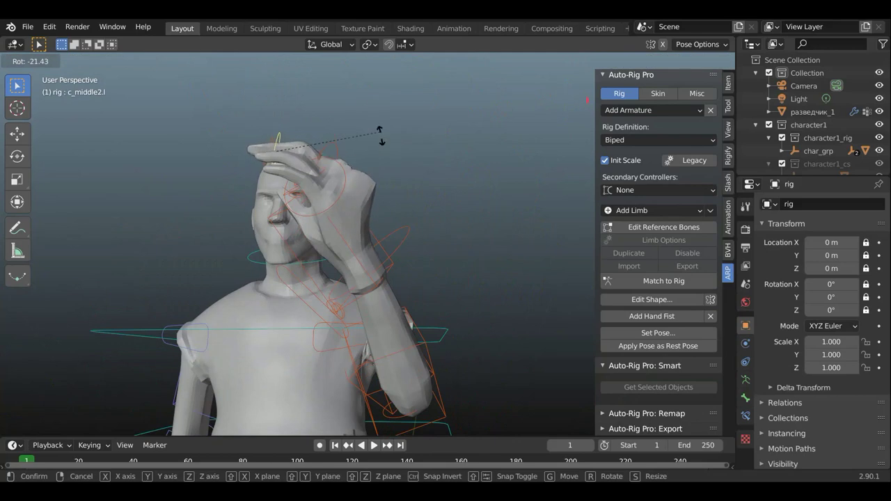
click(371, 173)
mouse_move(370, 170)
middle_down()
mouse_move(235, 207)
mouse_move(258, 225)
middle_up()
scroll(264, 229, up, 1)
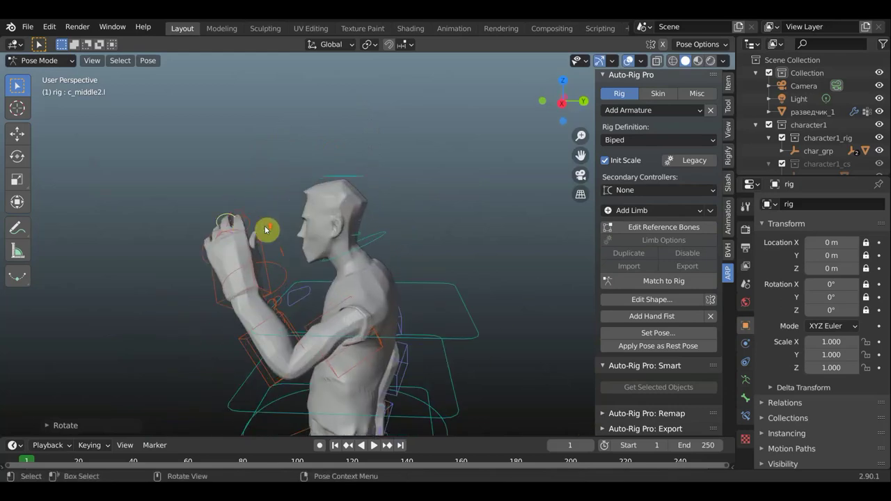
scroll(234, 239, up, 2)
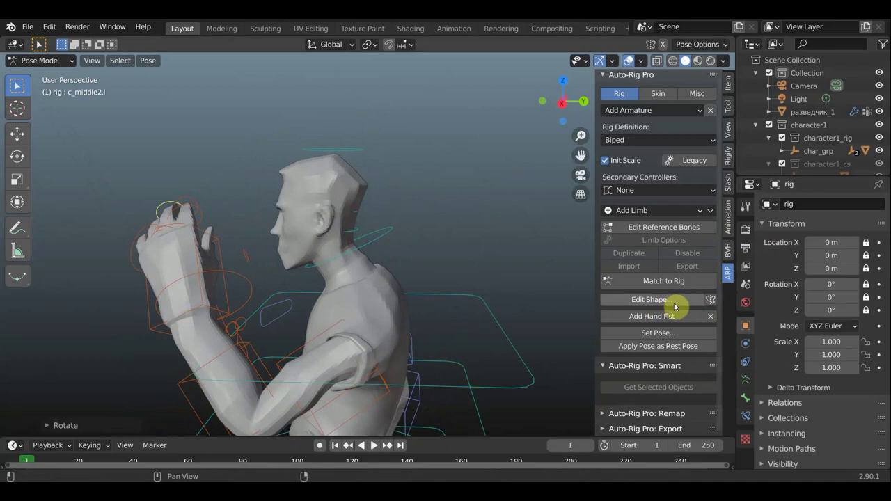
Orbit around the character to a side view and move the left shoulder controller.
click(385, 242)
mouse_move(200, 240)
middle_down()
mouse_move(428, 226)
mouse_move(435, 158)
middle_up()
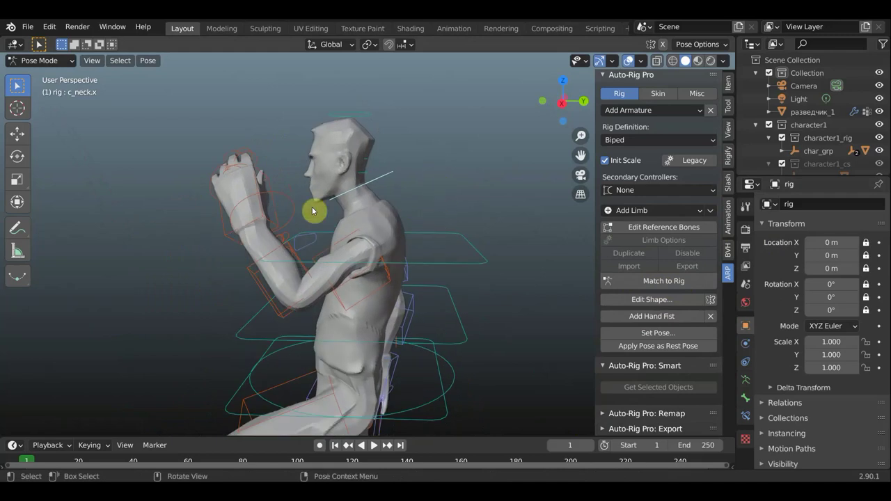
mouse_move(327, 208)
middle_down()
mouse_move(397, 240)
mouse_move(374, 235)
mouse_move(345, 249)
mouse_move(310, 221)
middle_up()
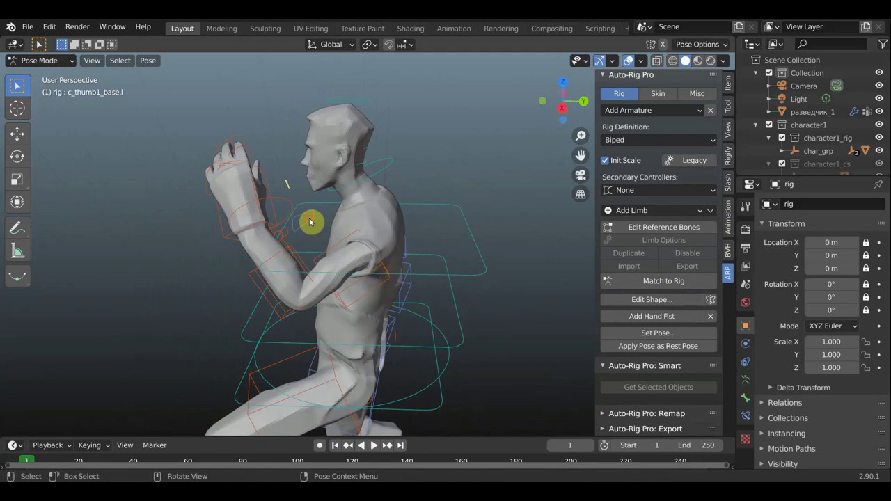
mouse_move(387, 229)
middle_down()
mouse_move(383, 293)
mouse_move(334, 294)
mouse_move(314, 268)
mouse_move(565, 208)
middle_up()
middle_drag(529, 201, 469, 223)
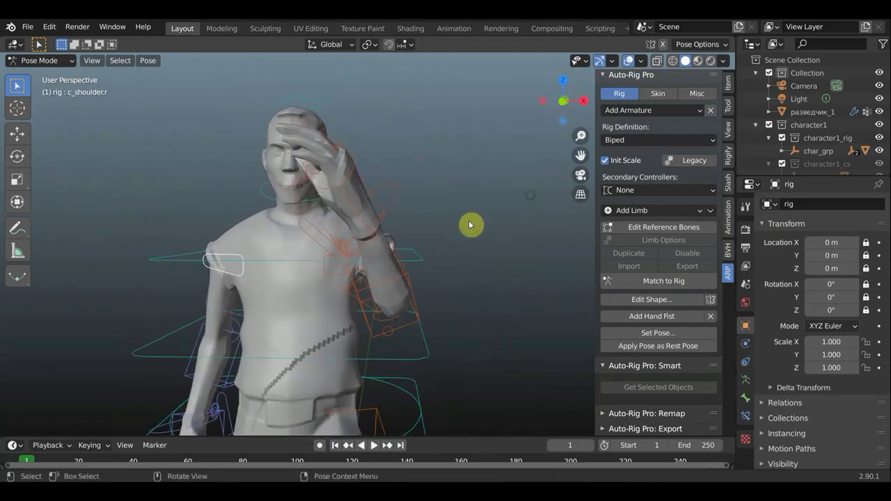
middle_drag(367, 248, 366, 239)
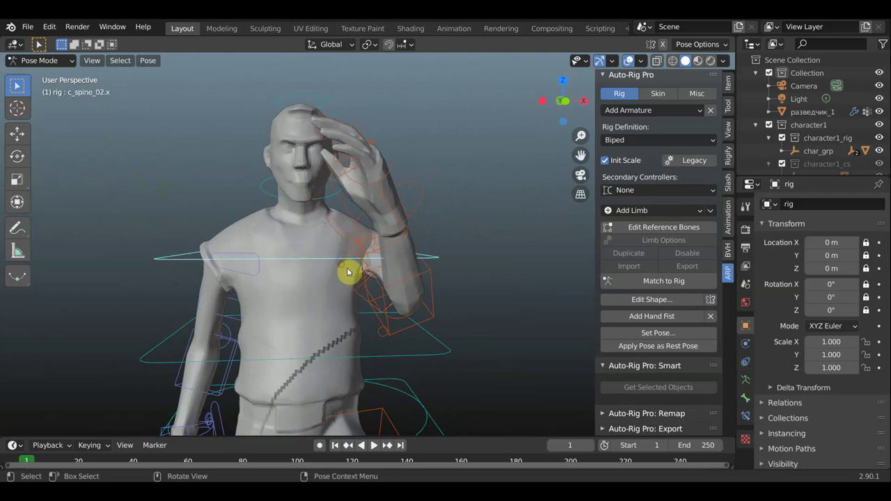
mouse_move(332, 274)
middle_down()
mouse_move(203, 294)
mouse_move(245, 276)
middle_up()
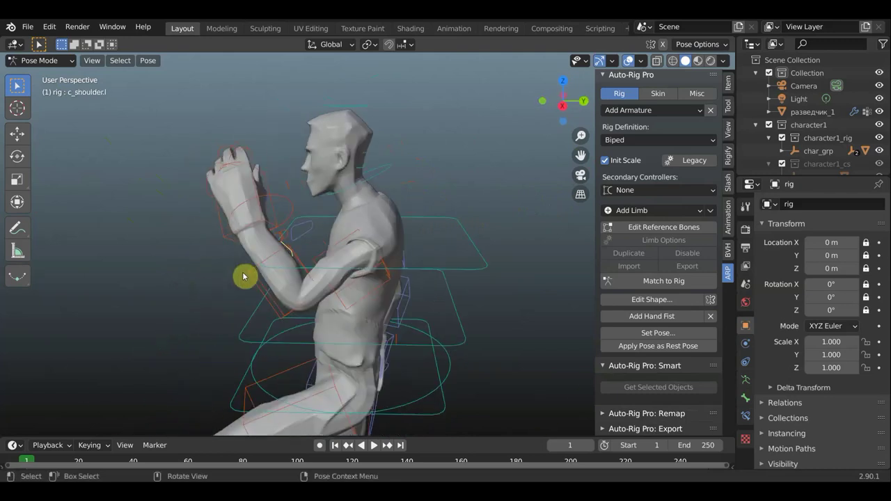
key(g)
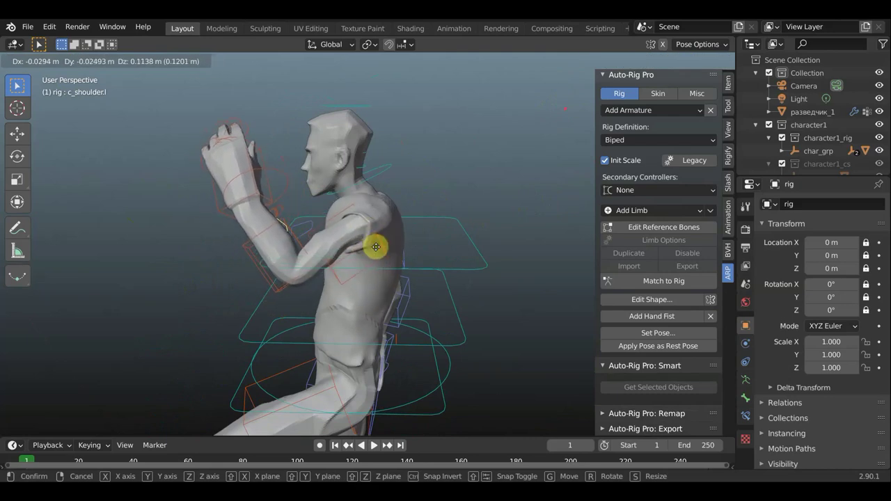
click(331, 226)
Try left hand and thumb rotations (cancelled), then bend the left ring finger.
click(271, 199)
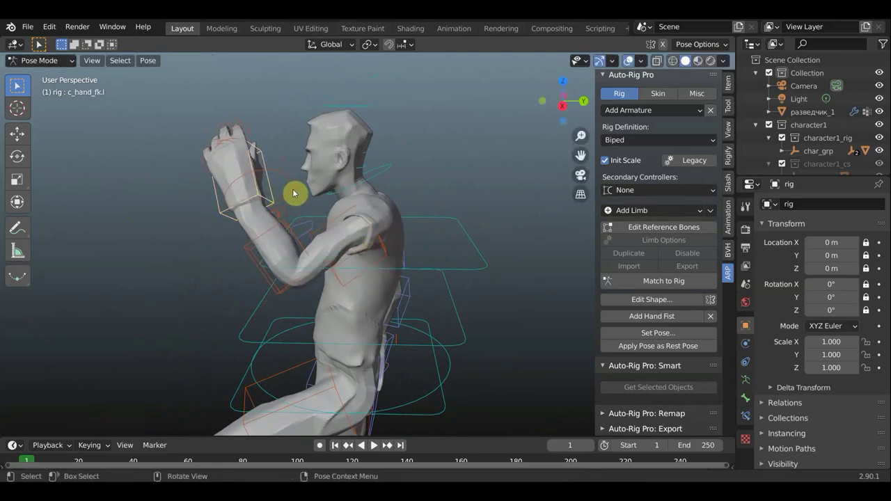
key(r)
right_click(287, 164)
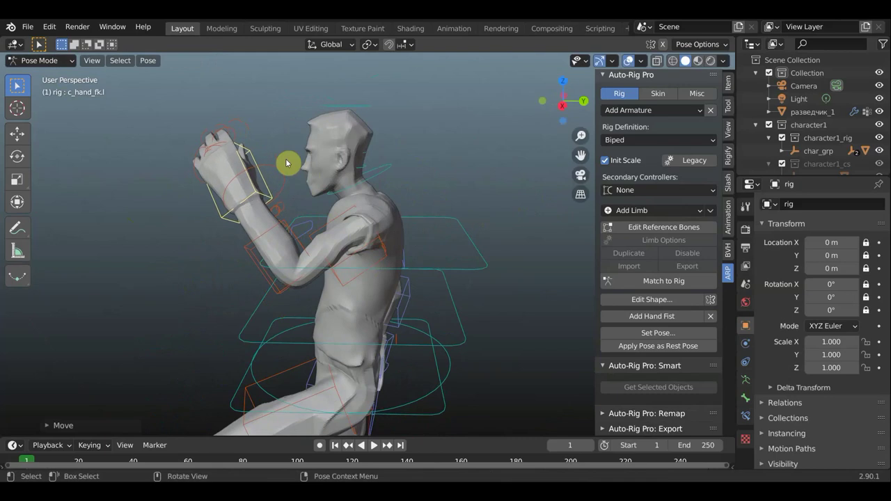
click(282, 154)
key(r)
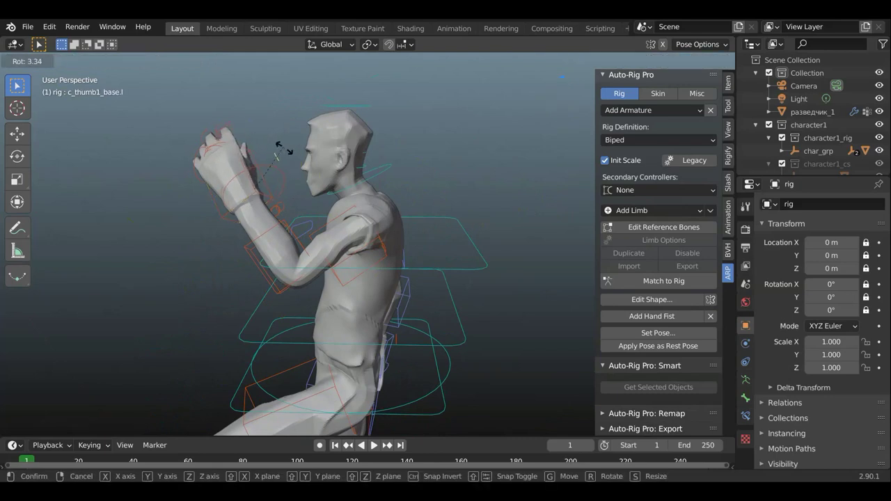
right_click(235, 190)
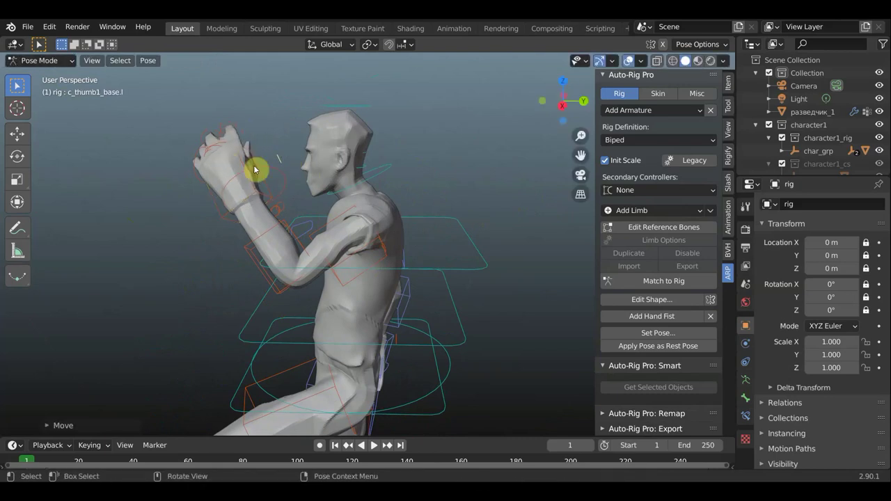
click(298, 210)
key(r)
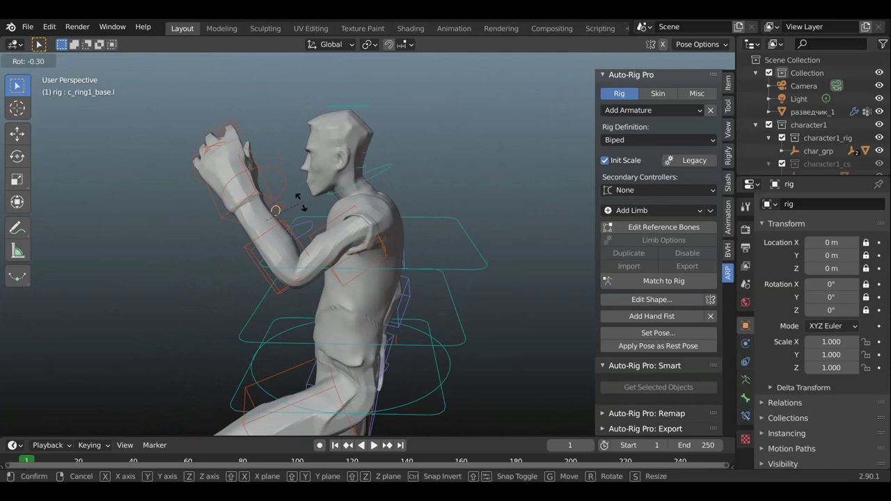
click(295, 206)
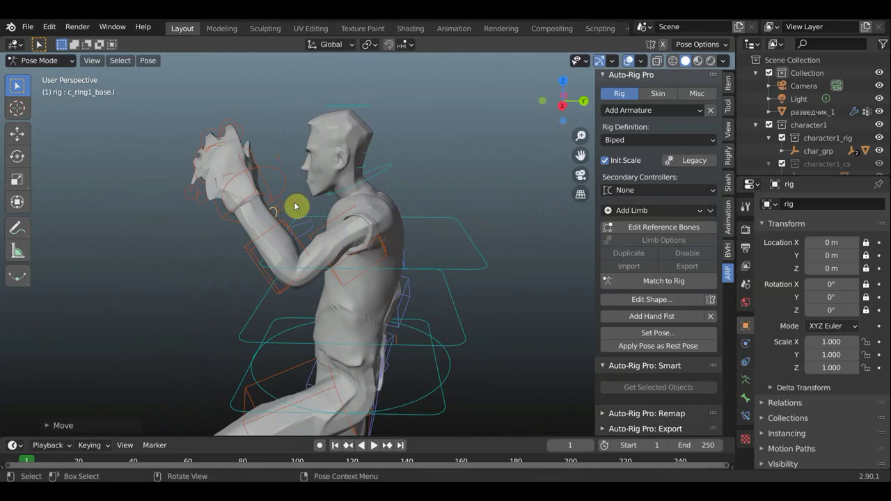
Box-select the eye markers on the character's head from a frontal view.
mouse_move(459, 205)
middle_down()
mouse_move(439, 222)
mouse_move(517, 222)
mouse_move(493, 222)
middle_up()
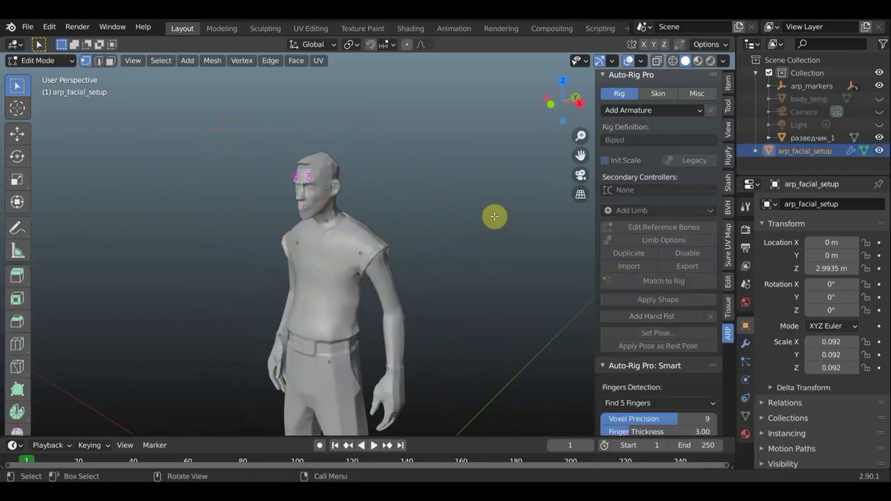
mouse_move(479, 260)
middle_down()
mouse_move(499, 173)
mouse_move(550, 174)
mouse_move(491, 186)
middle_up()
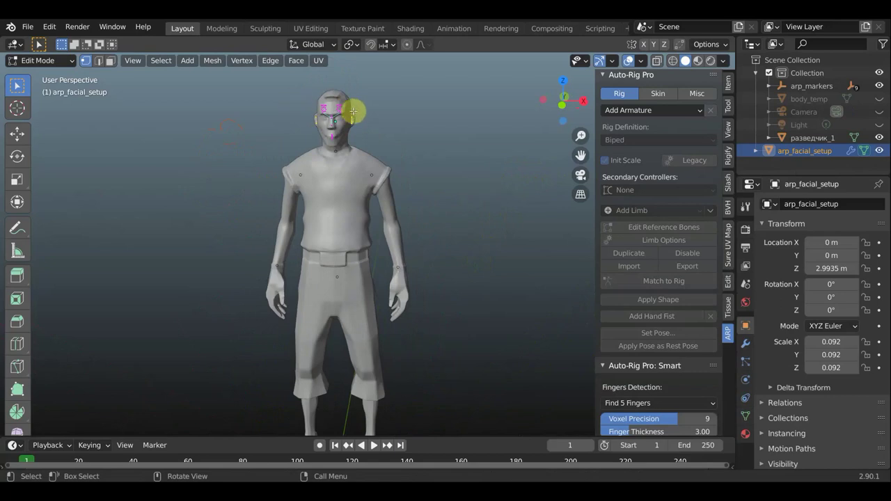
drag(314, 101, 392, 145)
Run Facial Setup with Go!, hit the missing eyeball error, then Cancel Facial.
scroll(662, 393, down, 2)
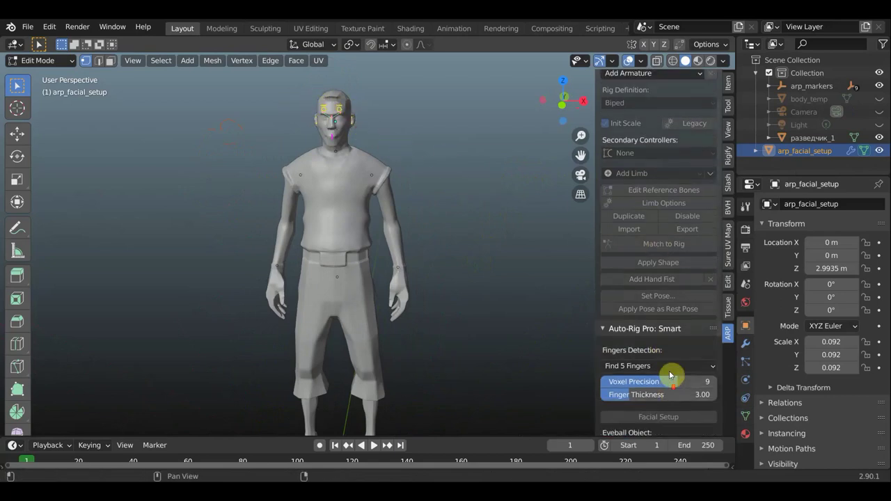
scroll(671, 355, down, 3)
click(657, 364)
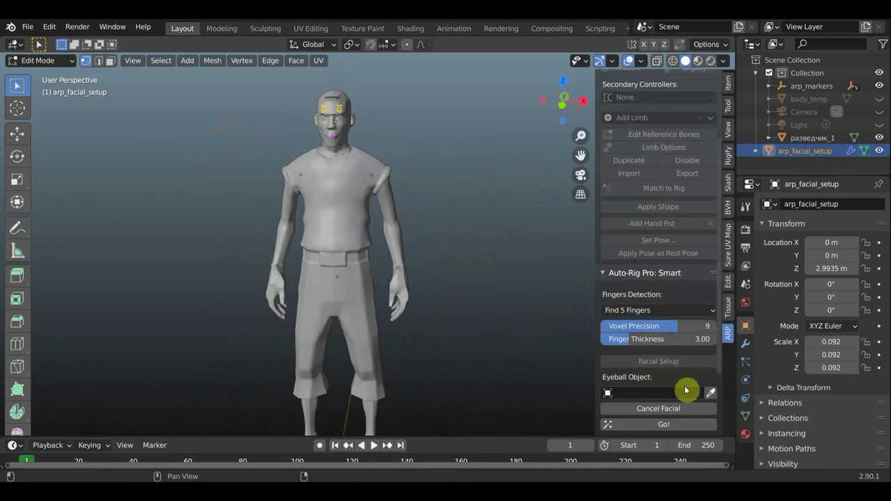
click(663, 424)
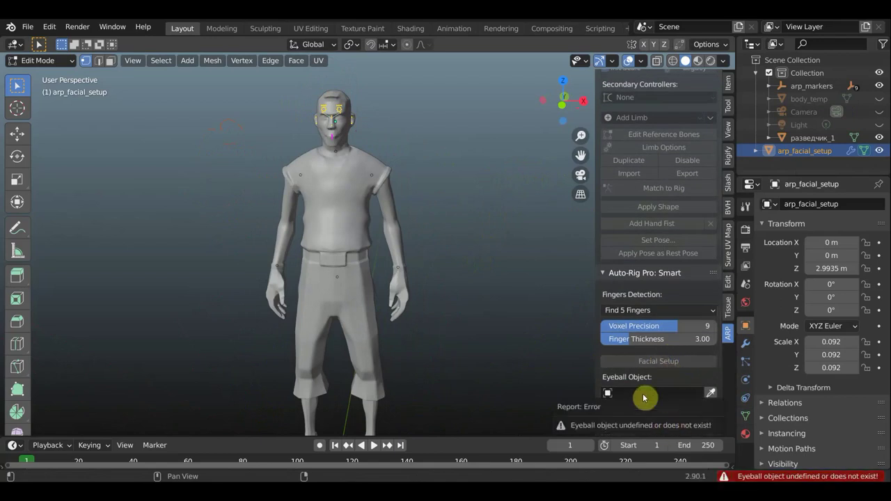
click(605, 361)
click(659, 410)
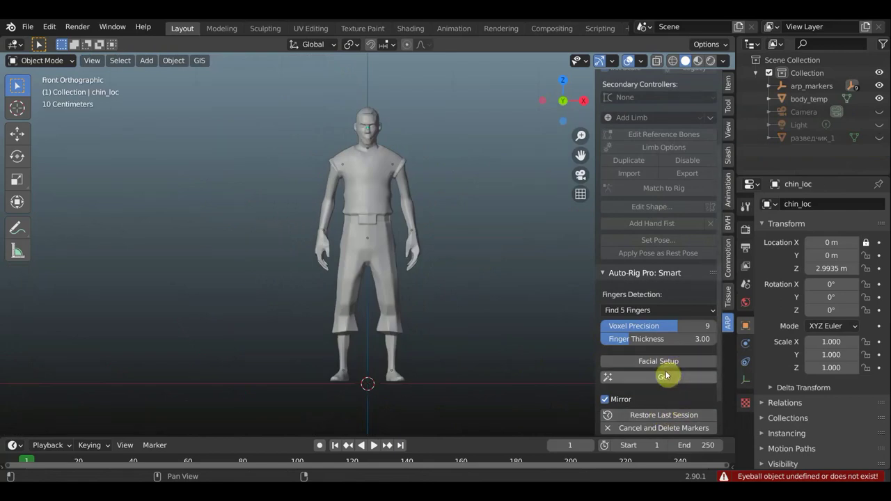
Generate the reference bones from the body markers with Go!
scroll(459, 254, up, 5)
scroll(505, 212, down, 3)
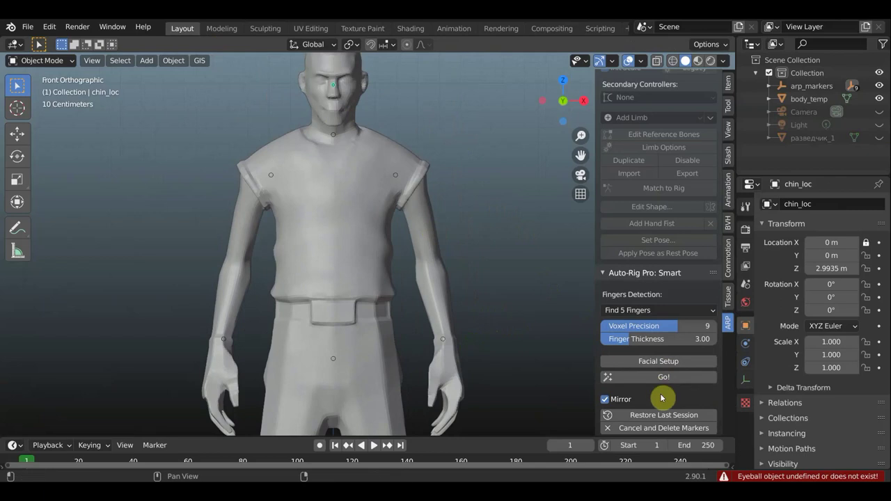
click(642, 375)
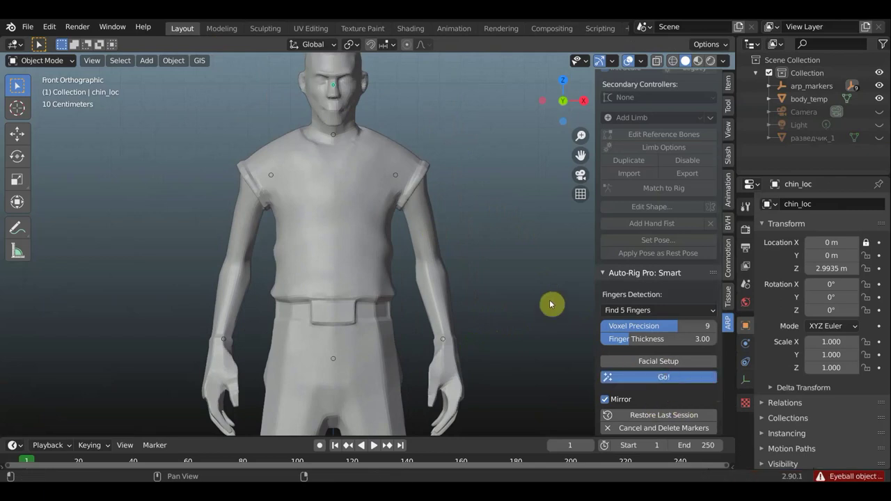
click(657, 376)
scroll(505, 308, down, 3)
scroll(505, 309, down, 3)
Match the control rig to the reference bones and make the timeline area taller.
mouse_move(505, 308)
middle_down()
mouse_move(427, 318)
mouse_move(445, 314)
middle_up()
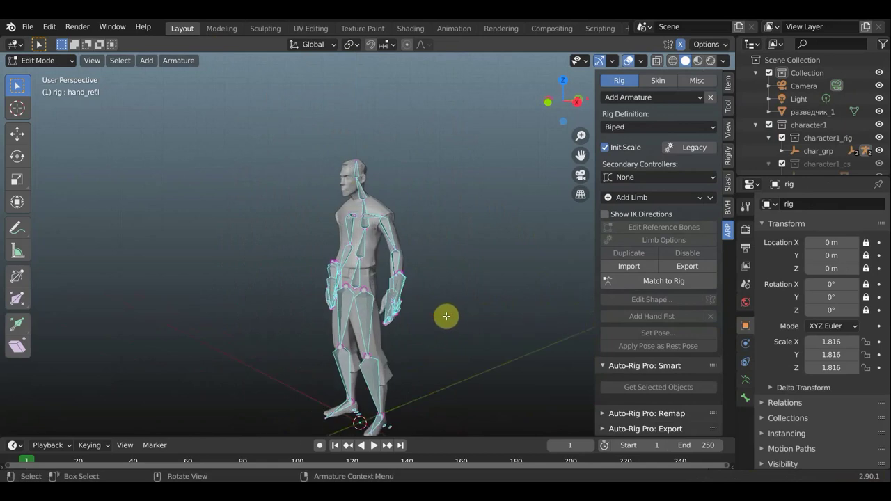
click(665, 281)
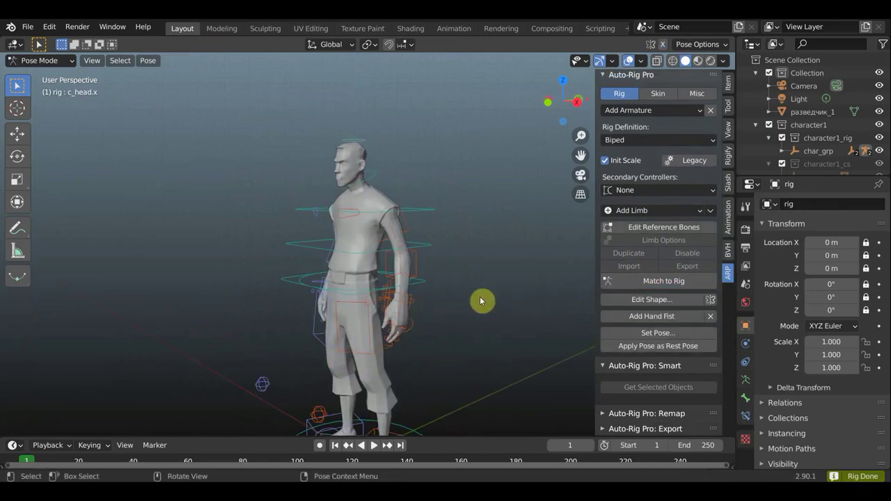
mouse_move(479, 302)
middle_down()
mouse_move(473, 193)
mouse_move(469, 244)
mouse_move(541, 255)
mouse_move(530, 258)
middle_up()
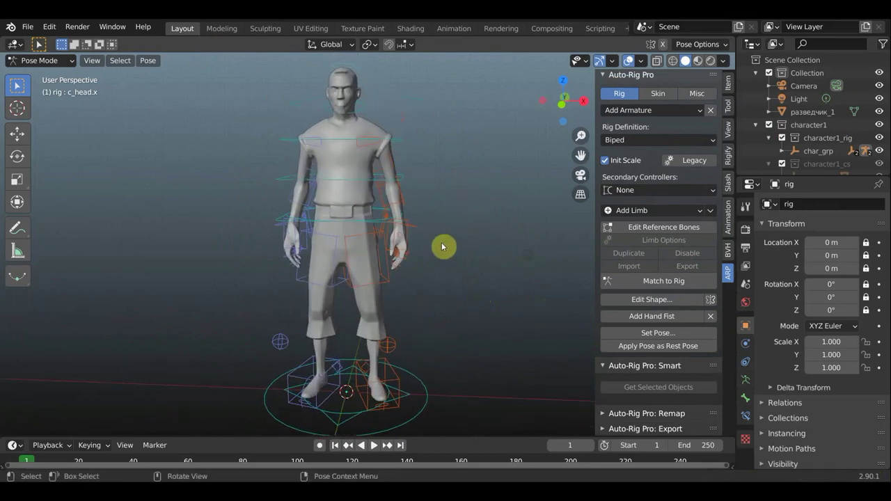
mouse_move(453, 435)
mouse_down()
mouse_move(452, 377)
mouse_move(453, 413)
mouse_up()
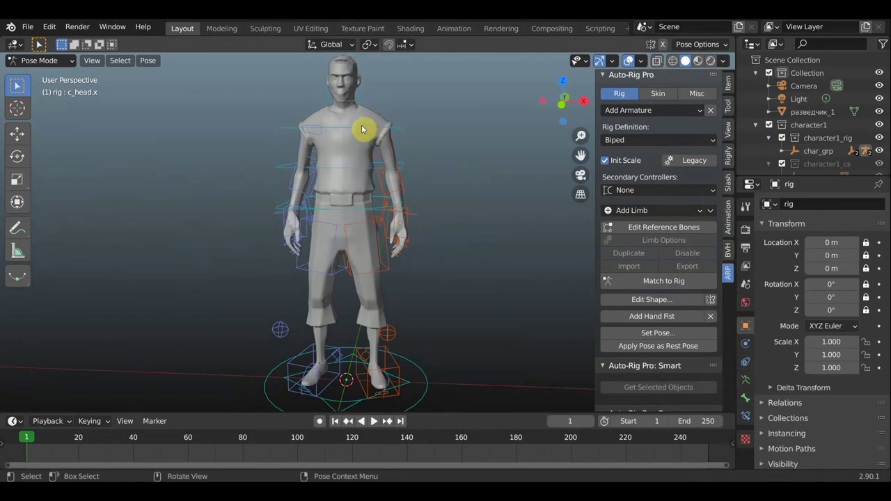
In Object Mode, parent the character mesh to the rebuilt rig with automatic weights.
click(39, 61)
click(49, 72)
click(348, 158)
shift+click(364, 131)
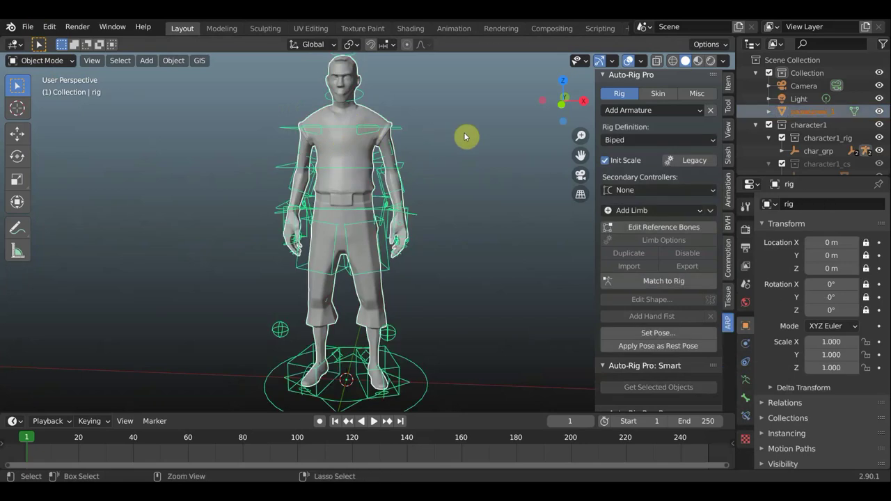
key(ctrl+p)
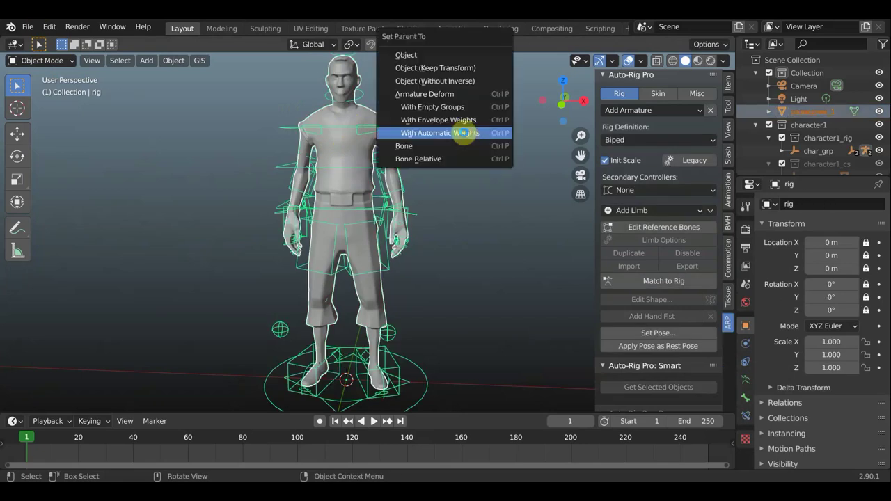
click(463, 133)
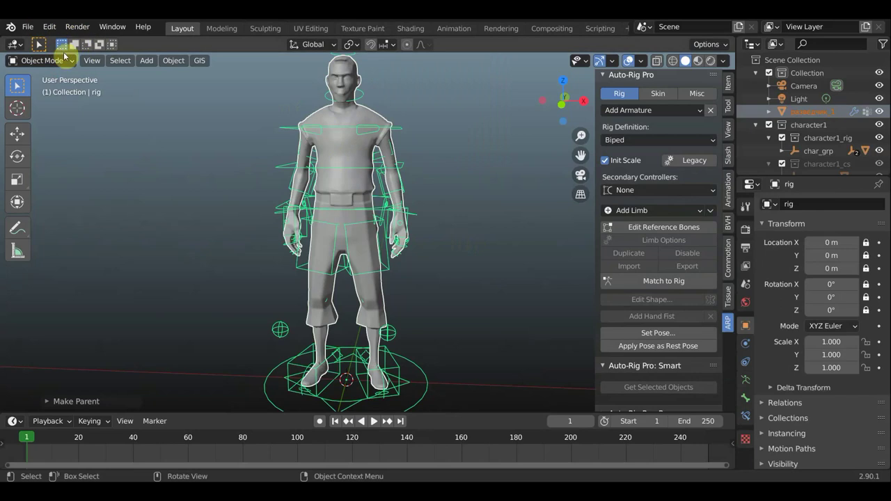
Select the rig armature and switch it into Pose Mode.
click(42, 60)
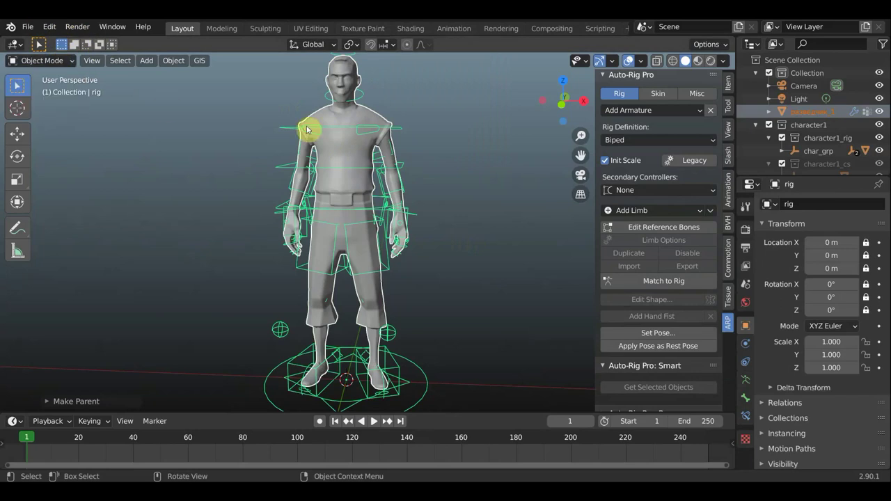
click(337, 130)
click(328, 130)
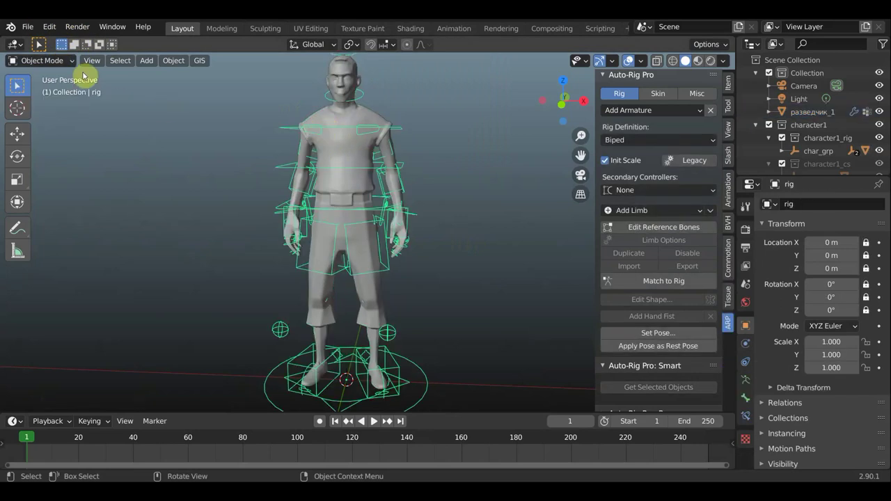
click(39, 60)
click(42, 103)
From a side view, keyframe all rig bones' starting pose at frame 1.
middle_drag(397, 251, 322, 241)
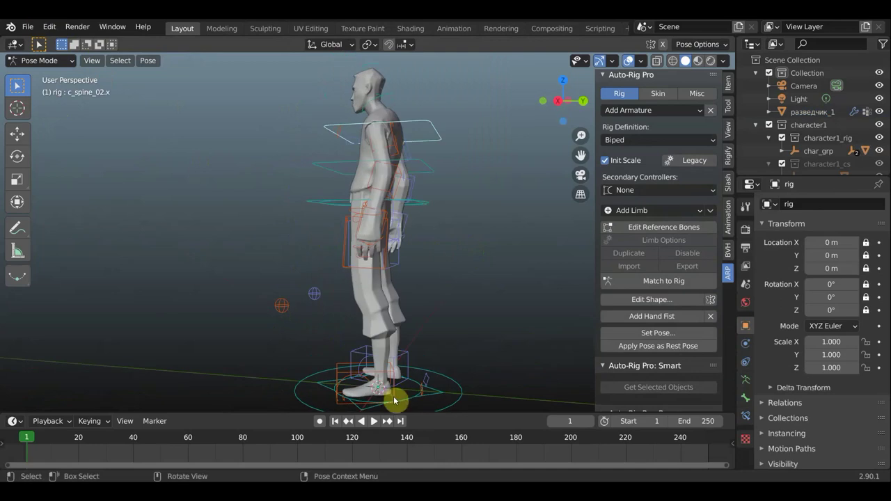
key(a)
key(i)
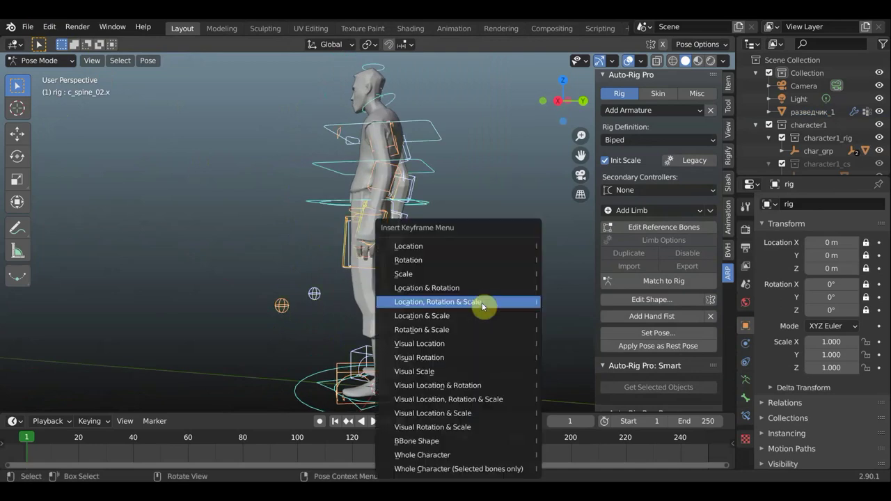
click(470, 288)
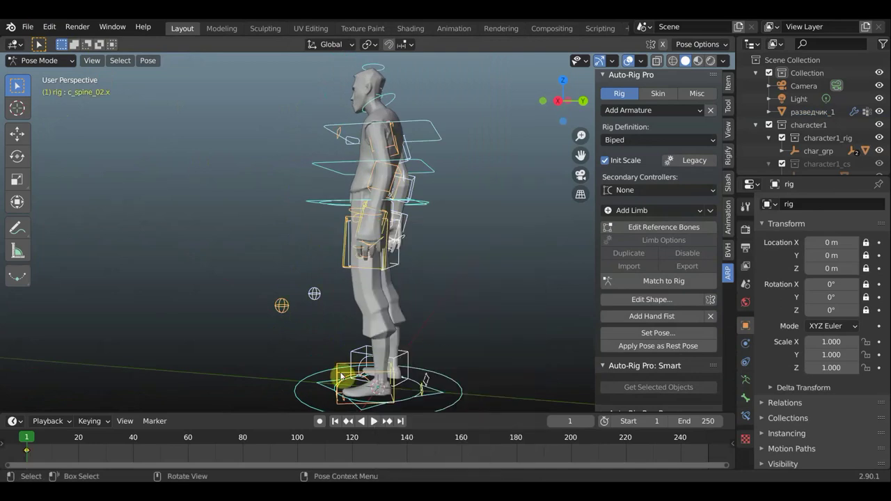
Enlarge the timeline and select the left foot IK control.
drag(282, 412, 283, 383)
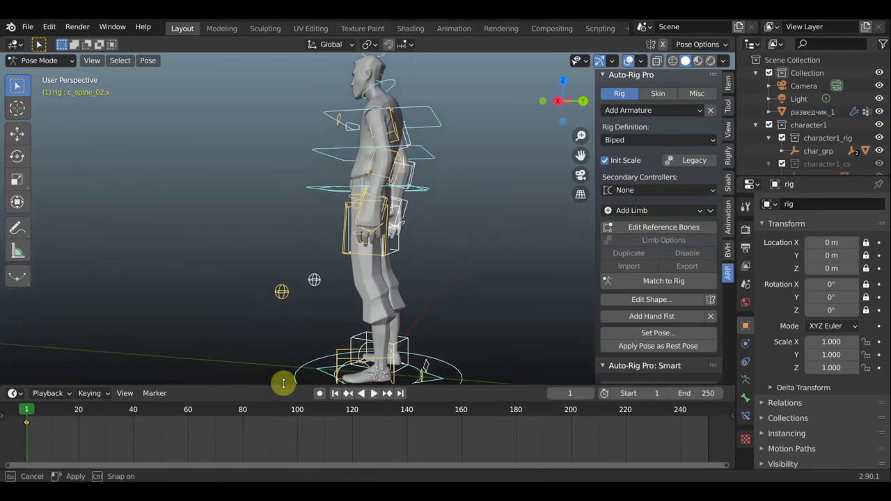
scroll(384, 255, down, 2)
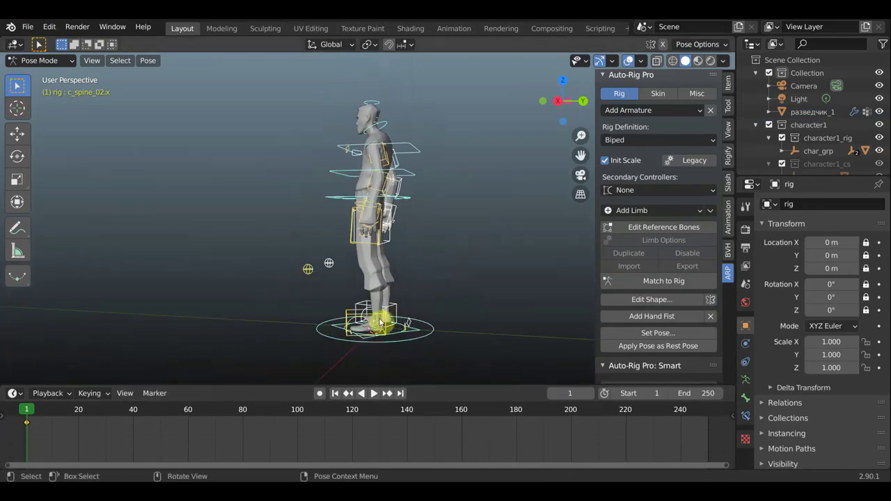
click(385, 325)
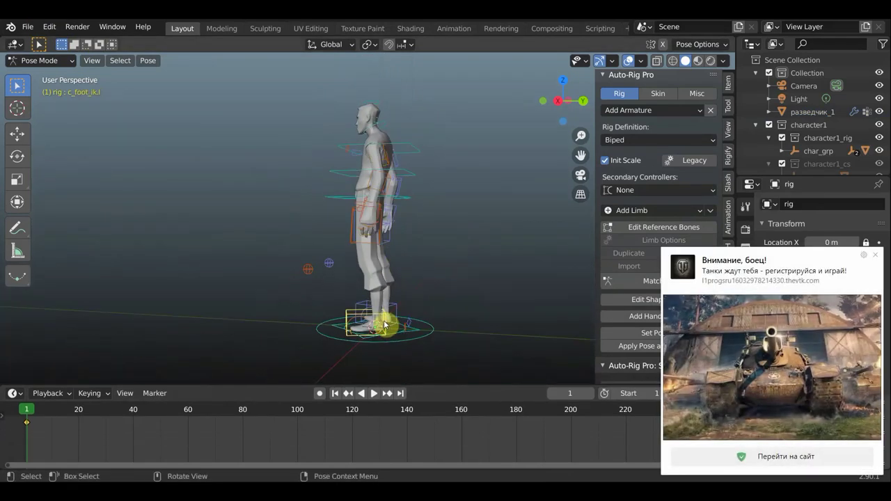
click(875, 256)
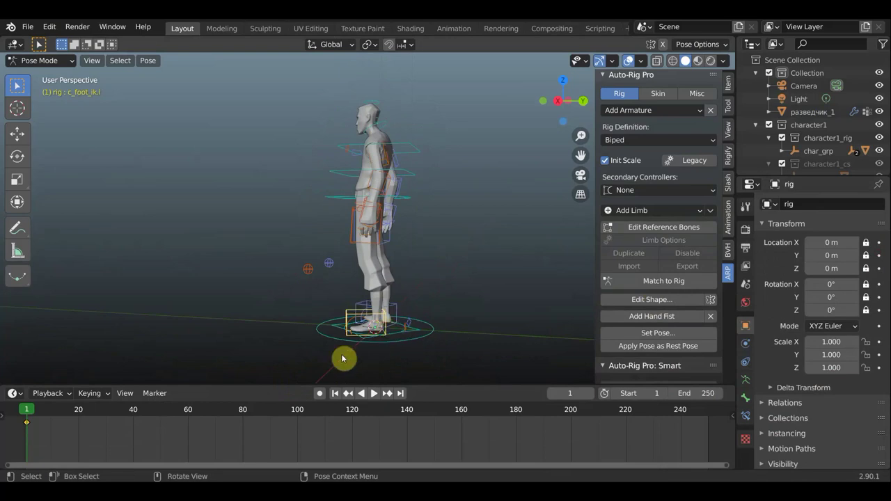
At frame 20, raise the left foot IK control up and forward.
key(space)
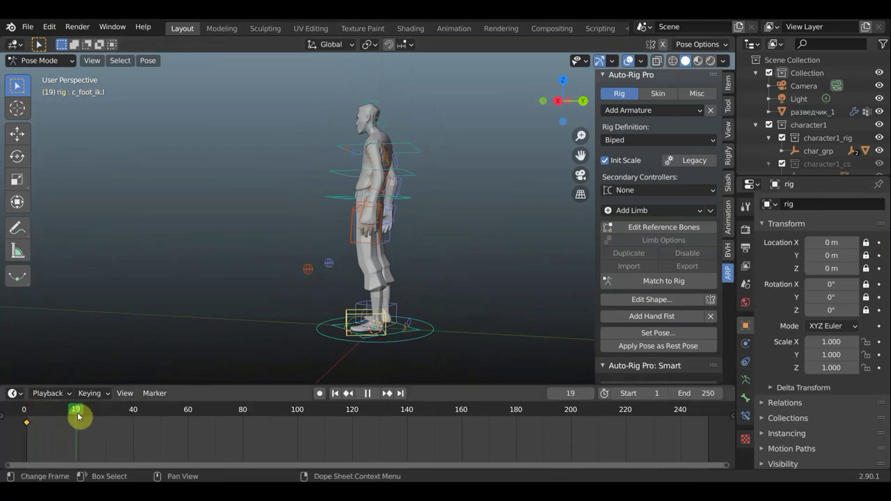
key(space)
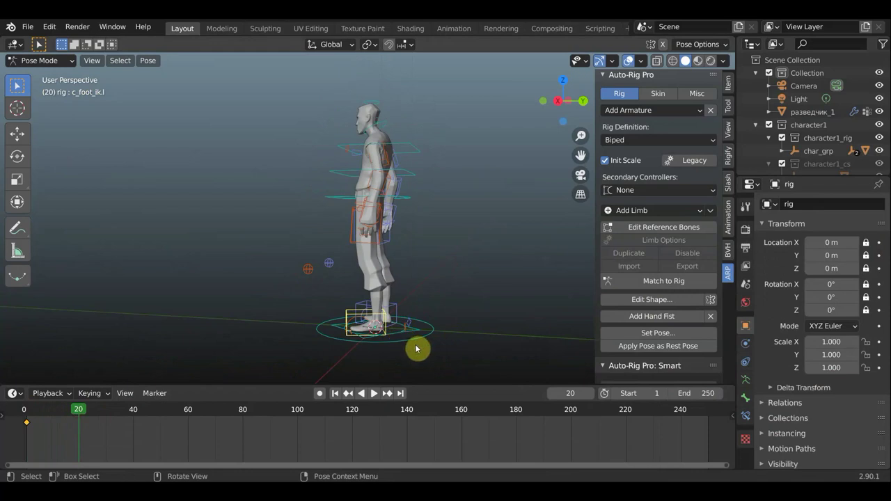
key(g)
click(389, 265)
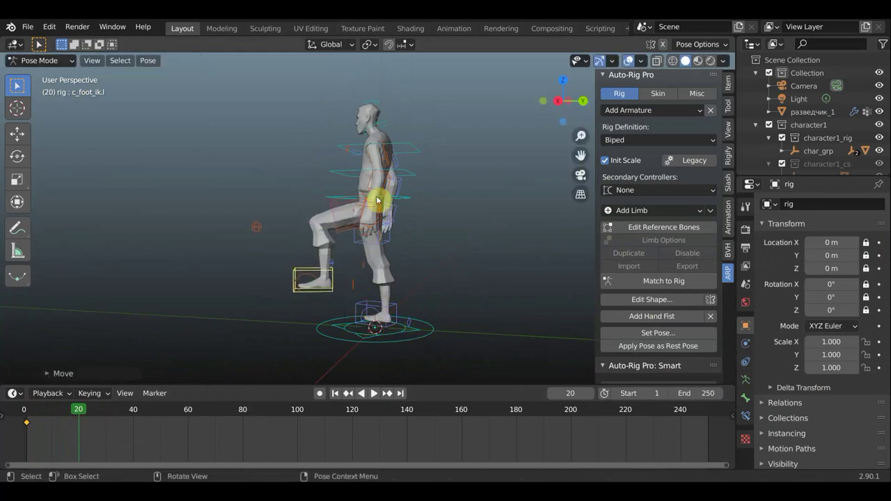
Move the left forearm and upper arm so the left arm swings forward.
shift+click(383, 194)
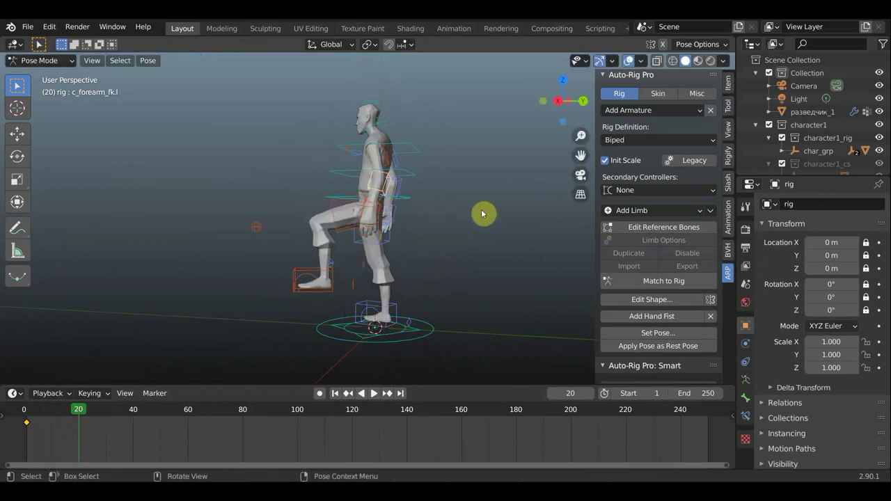
key(g)
click(391, 202)
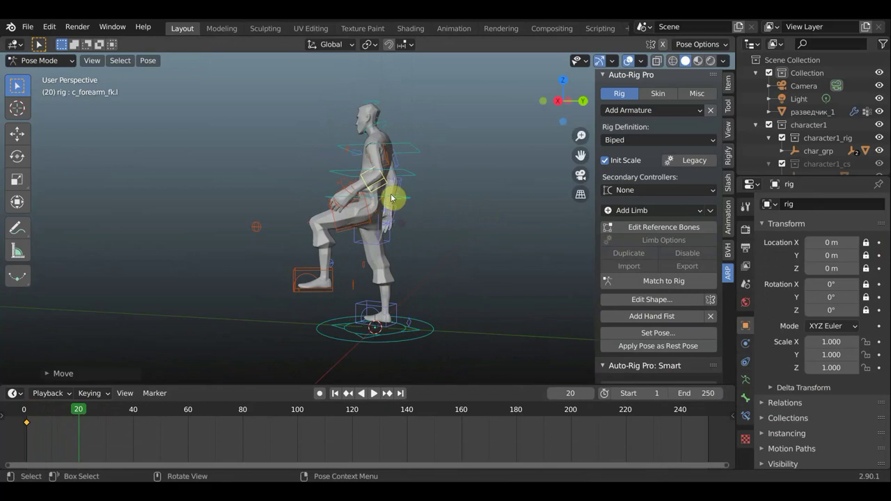
click(387, 163)
key(g)
click(407, 193)
Rotate the right forearm and hand outward, discarding a trial hand rotation.
drag(391, 206, 401, 205)
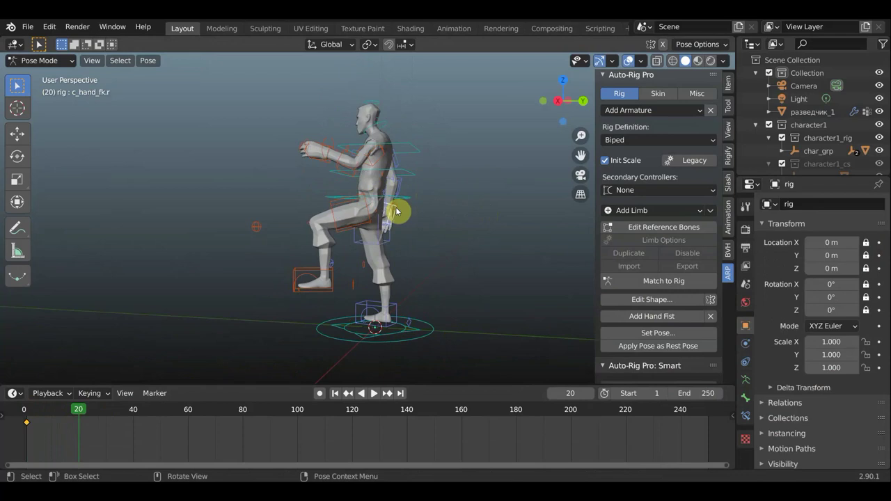
key(r)
right_click(404, 197)
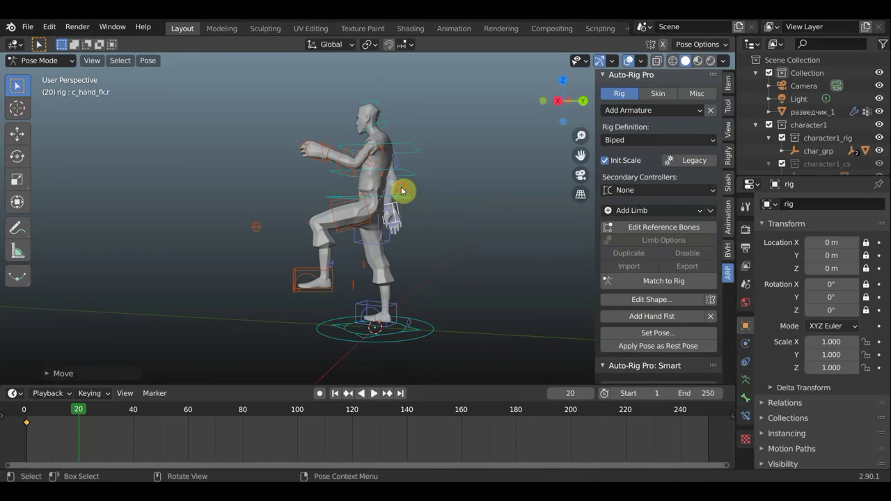
click(394, 181)
key(r)
click(392, 180)
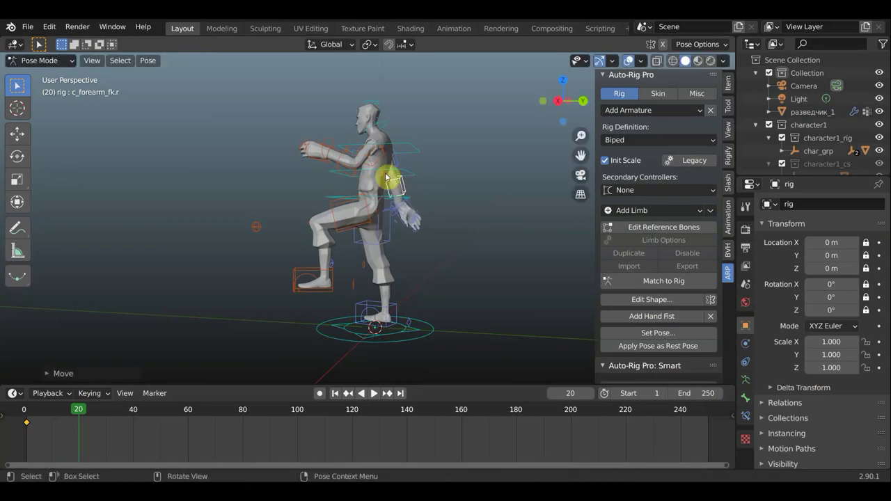
Tilt the torso forward with the lower spine control and shift the root master control.
click(390, 173)
key(r)
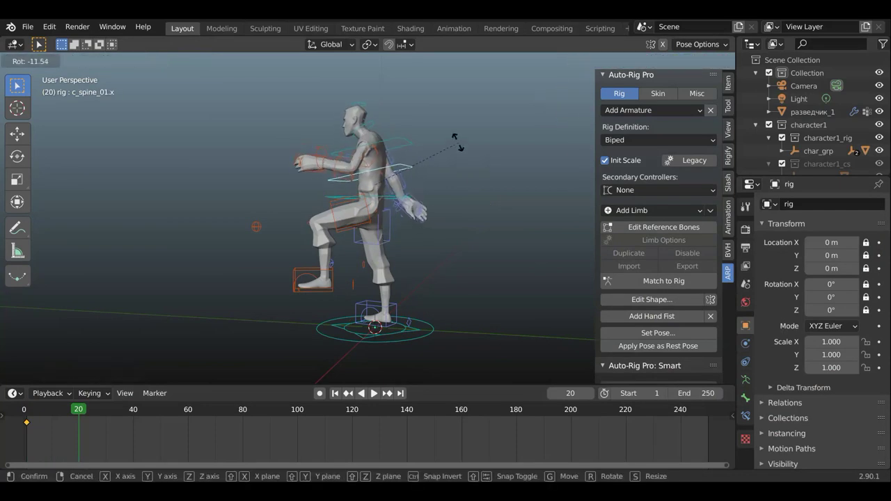
click(443, 138)
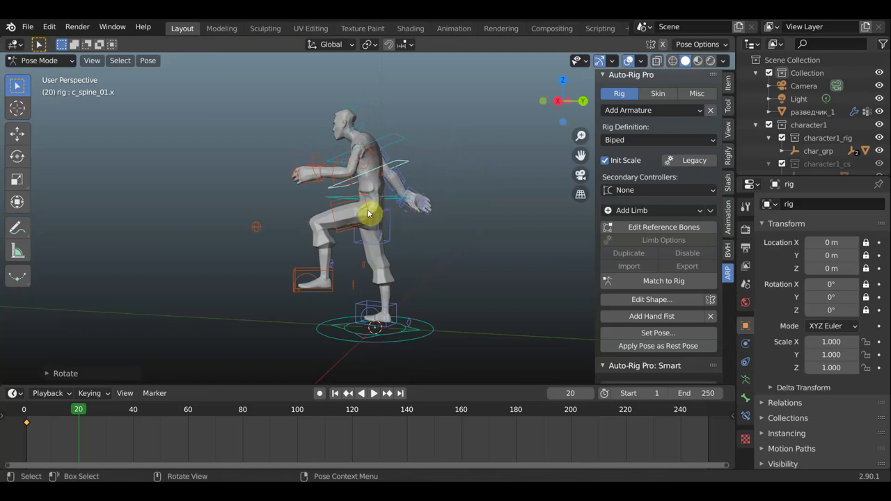
click(388, 199)
key(g)
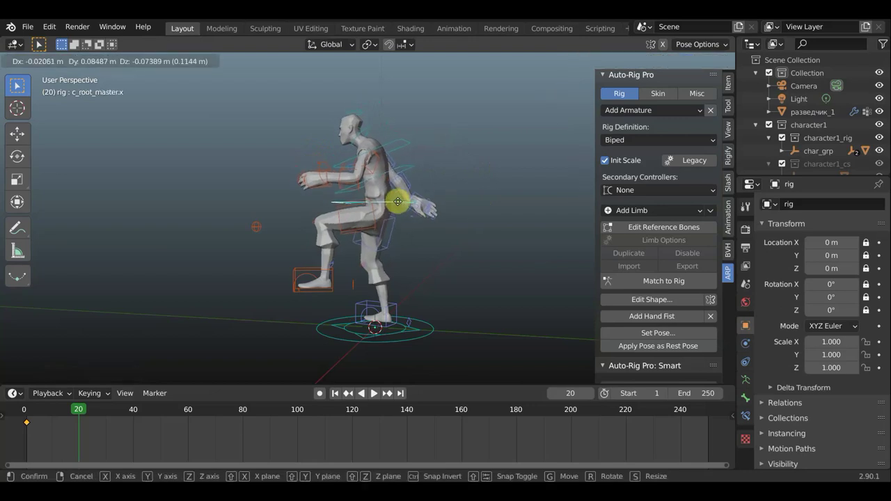
click(397, 201)
Keyframe all bones' mid-step pose at frame 20.
key(a)
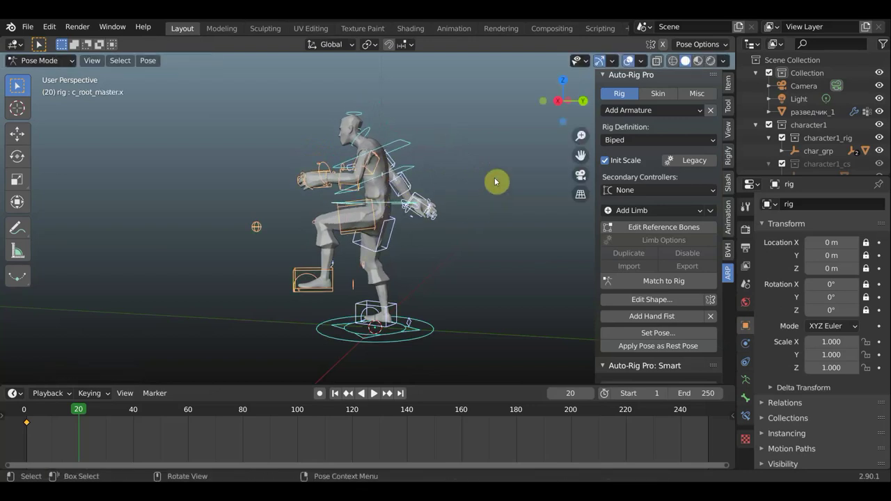
key(i)
click(494, 178)
Adjust the arm controls from the front and play back the step animation.
mouse_move(415, 221)
middle_down()
mouse_move(537, 237)
mouse_move(433, 240)
mouse_move(491, 230)
mouse_move(380, 205)
middle_up()
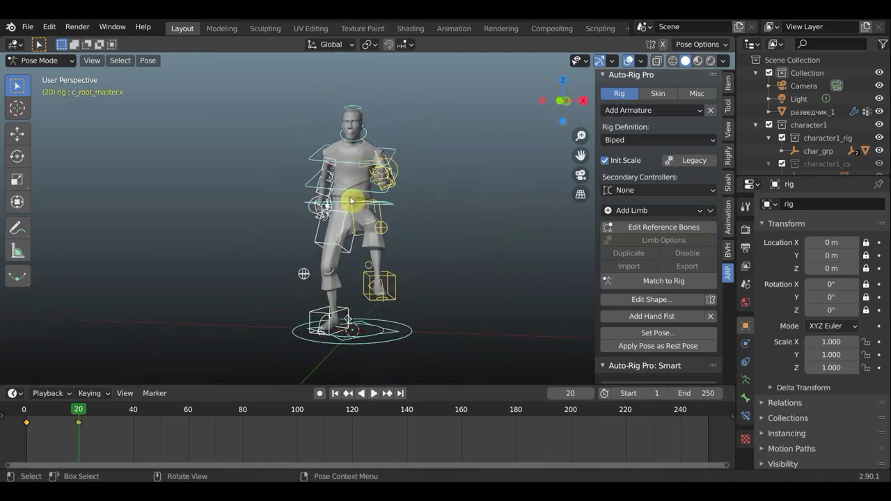
click(355, 202)
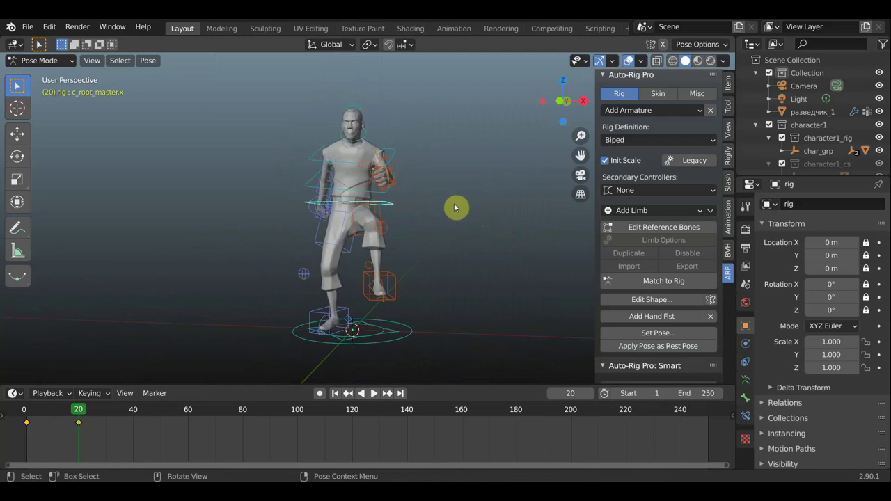
key(g)
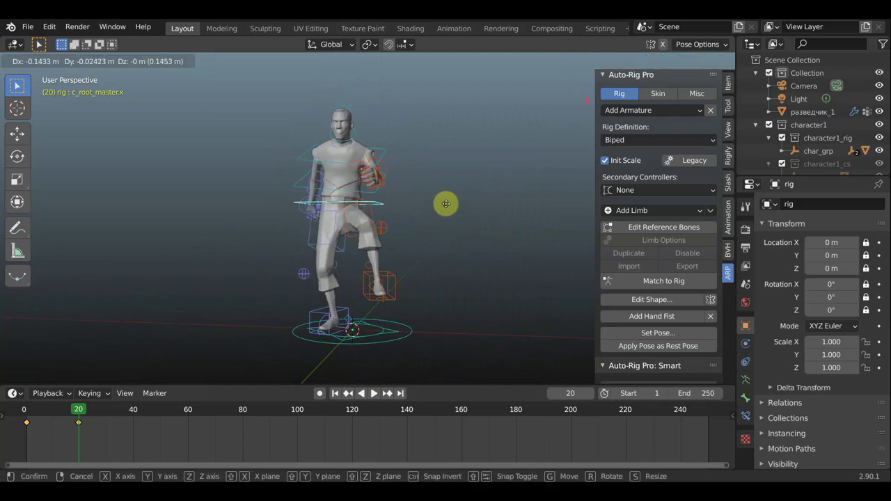
click(446, 203)
key(space)
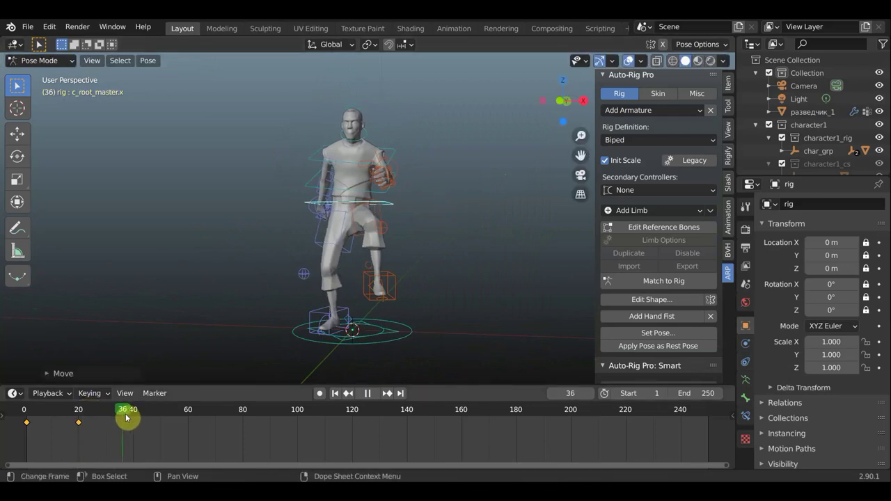
Stop playback at frame 40 and plant the left foot IK control in its new position from a right-side view.
key(space)
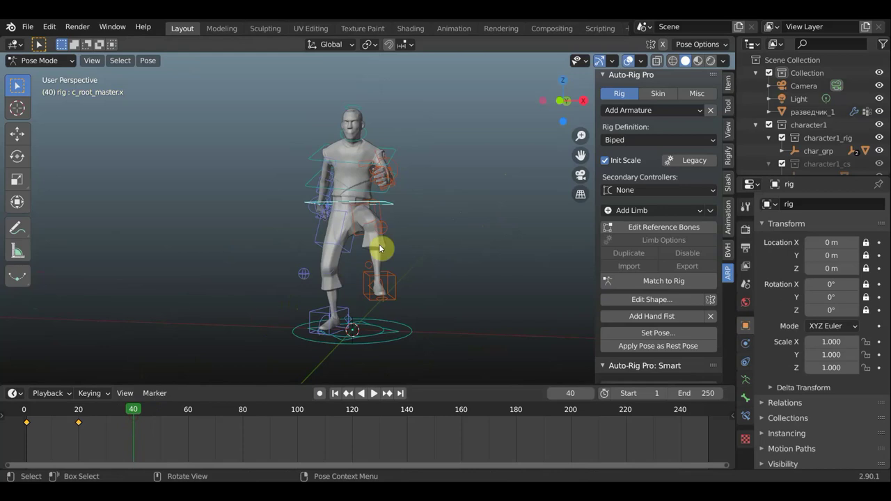
middle_drag(469, 208, 290, 243)
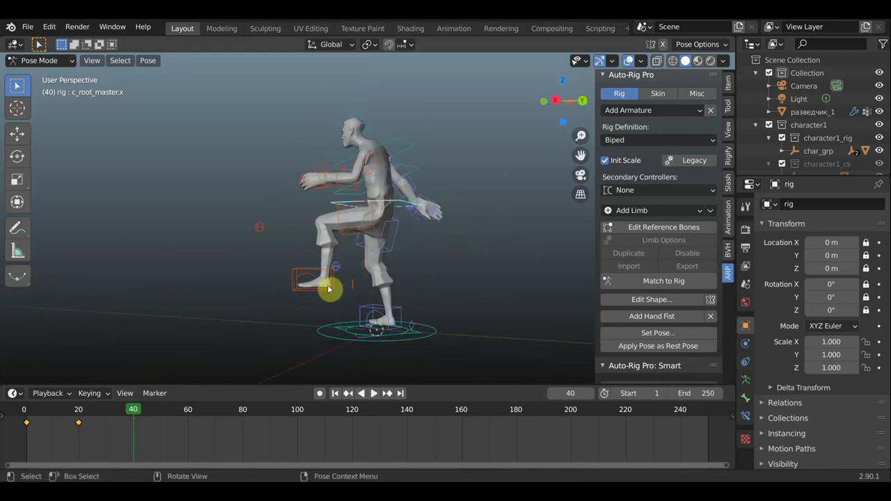
click(331, 291)
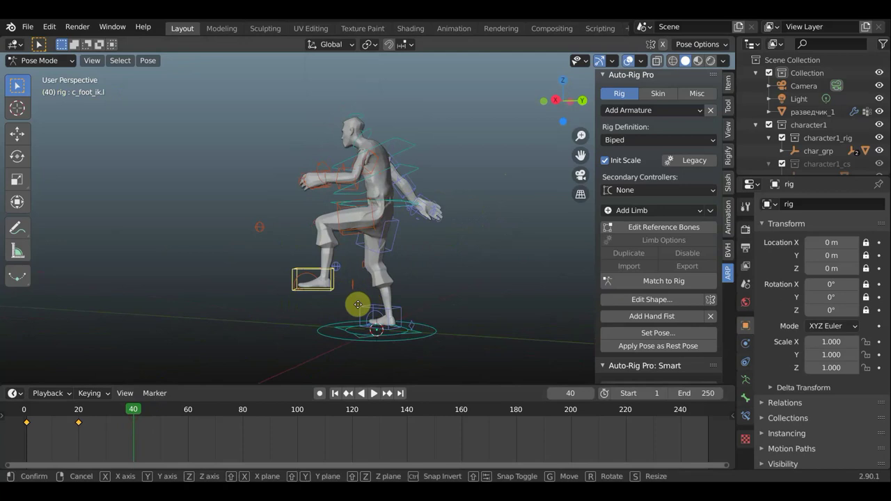
key(g)
click(357, 335)
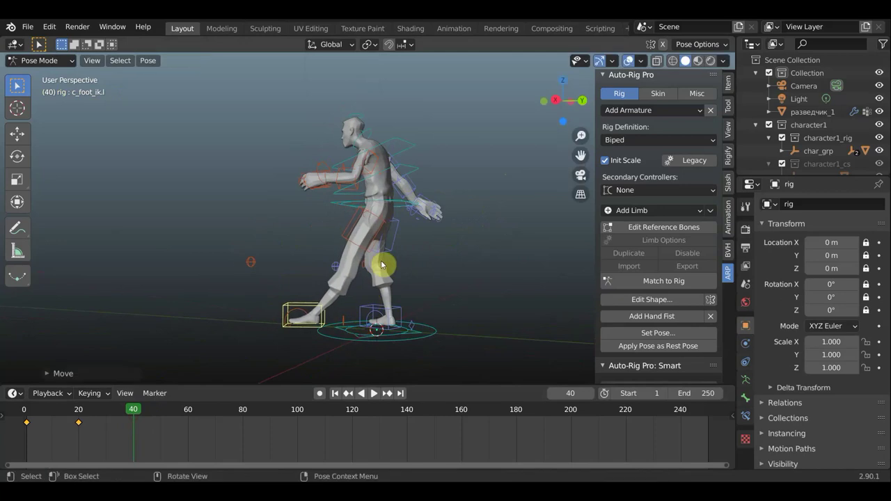
click(401, 205)
key(g)
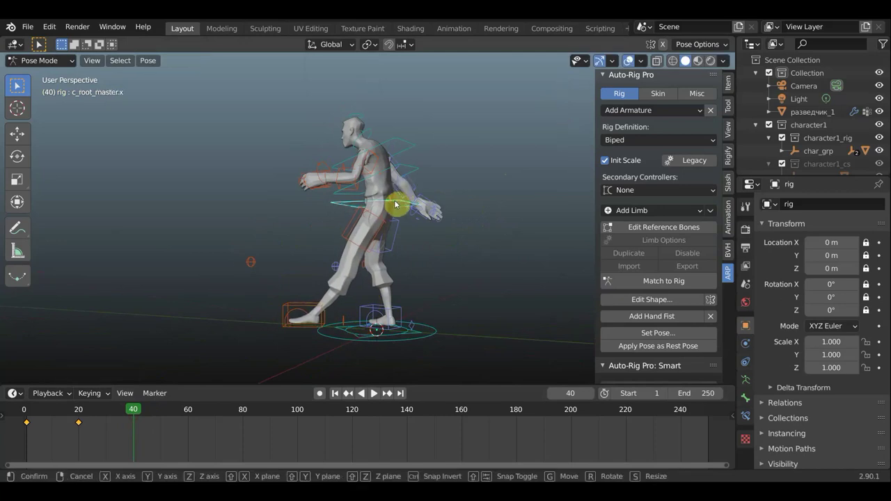
click(369, 220)
key(ctrl+z)
key(KP_3)
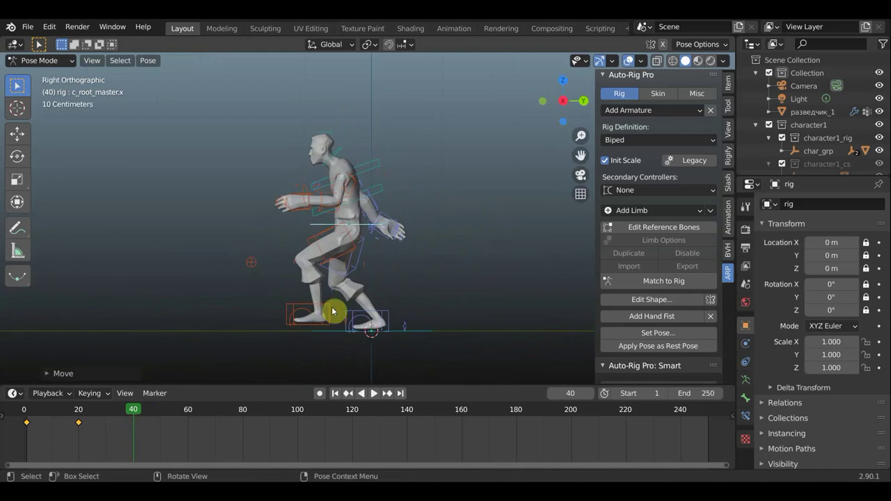
click(330, 318)
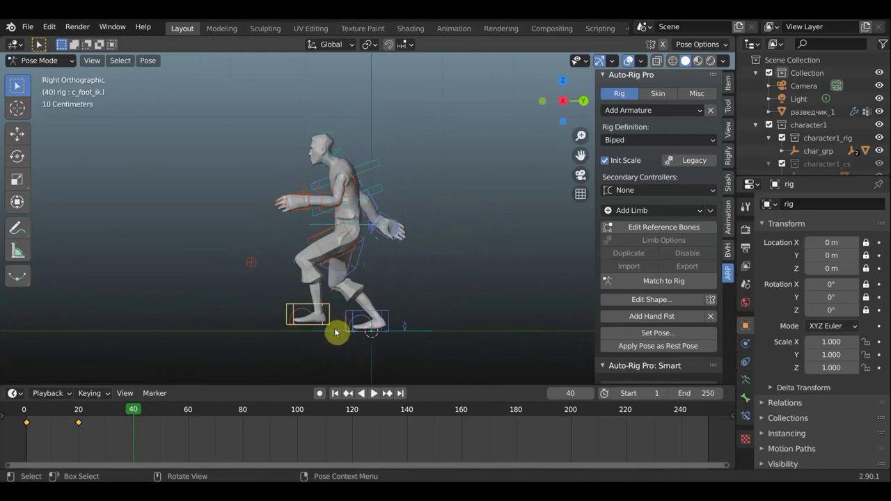
key(g)
click(327, 334)
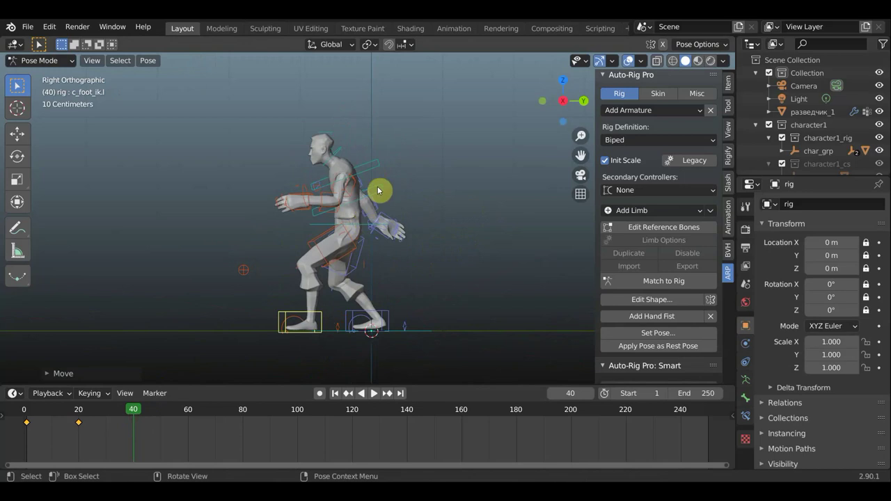
Straighten the torso with the c_spine_01.x control and shift the whole character forward.
click(393, 203)
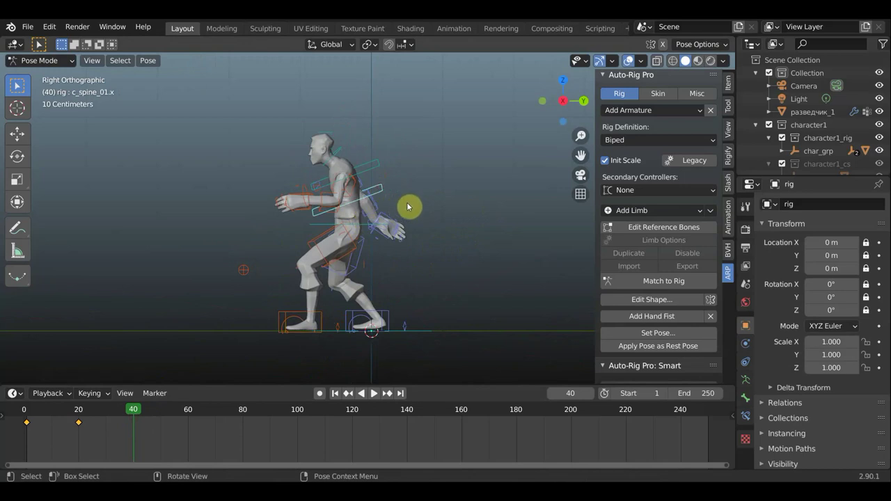
key(r)
click(415, 224)
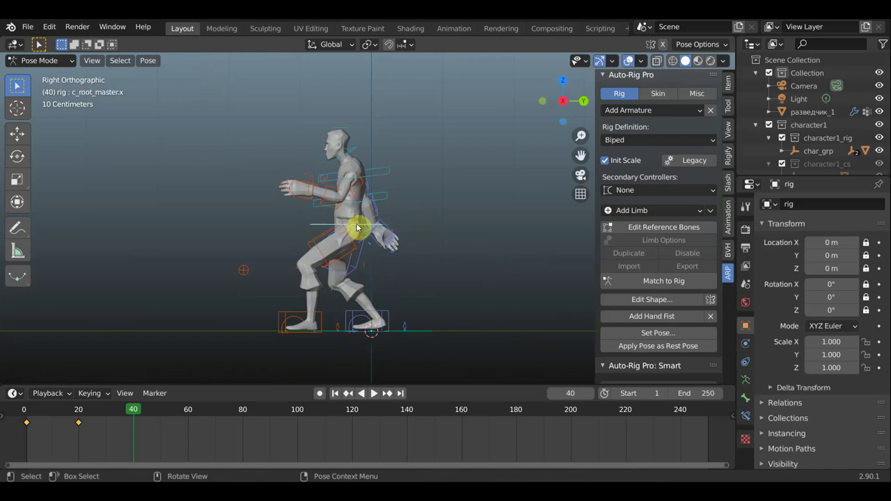
key(g)
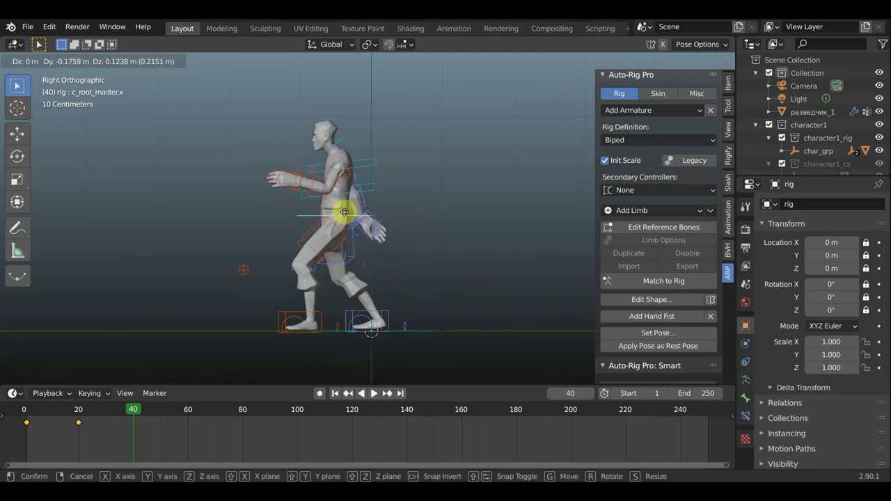
click(350, 212)
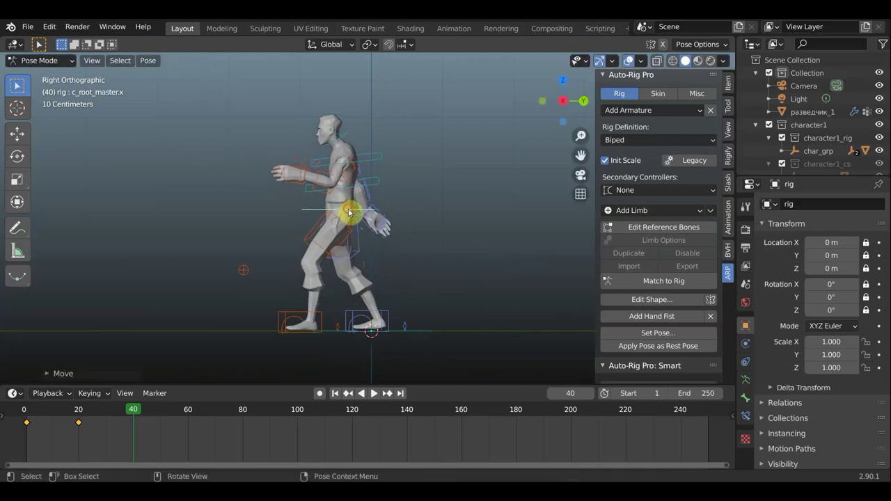
Swing the left forearm forward and rotate the left upper arm down to the side.
click(327, 174)
key(r)
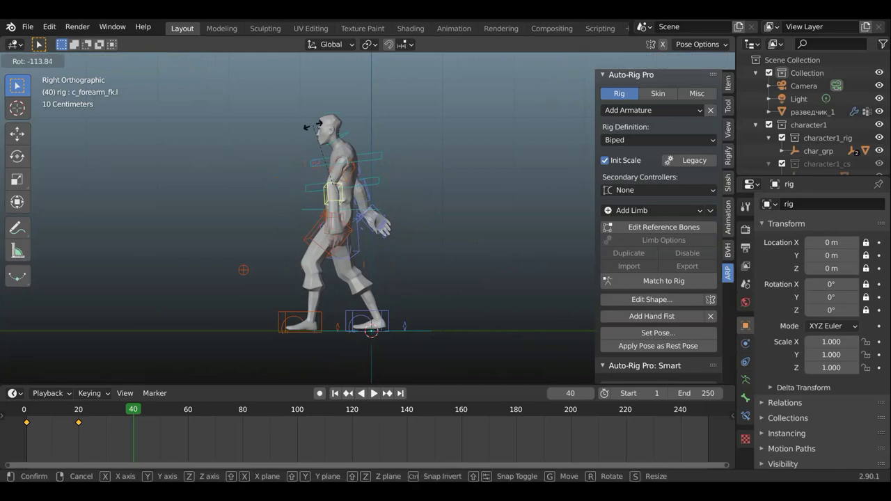
click(380, 163)
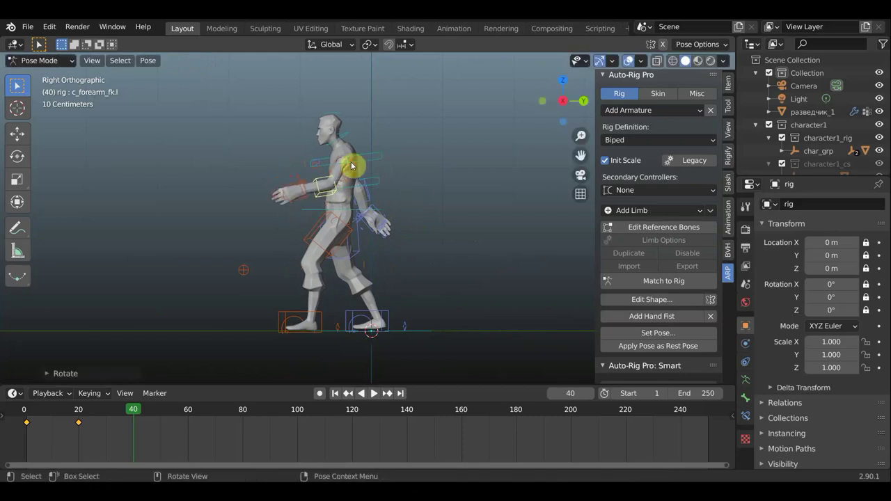
click(368, 173)
click(365, 172)
key(r)
click(363, 150)
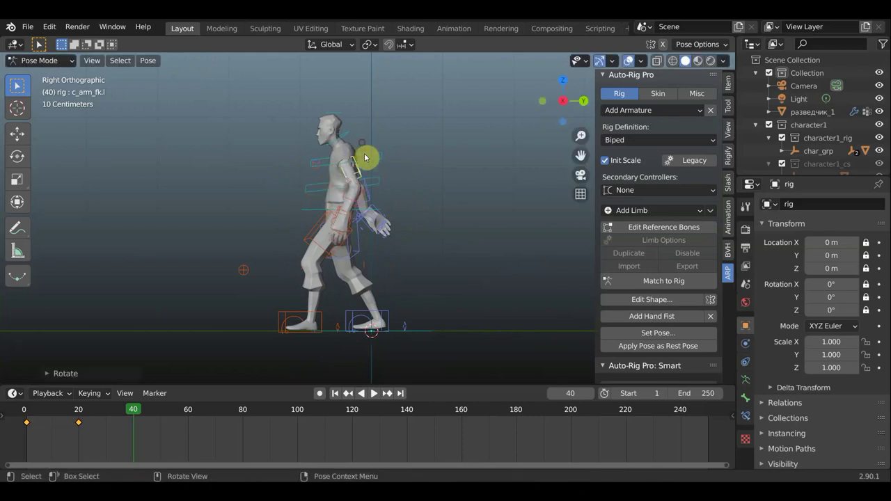
Rotate the right forearm and the right upper arm forward, then orbit to check the pose.
mouse_move(375, 212)
middle_down()
mouse_move(145, 227)
mouse_move(104, 217)
mouse_move(402, 186)
middle_up()
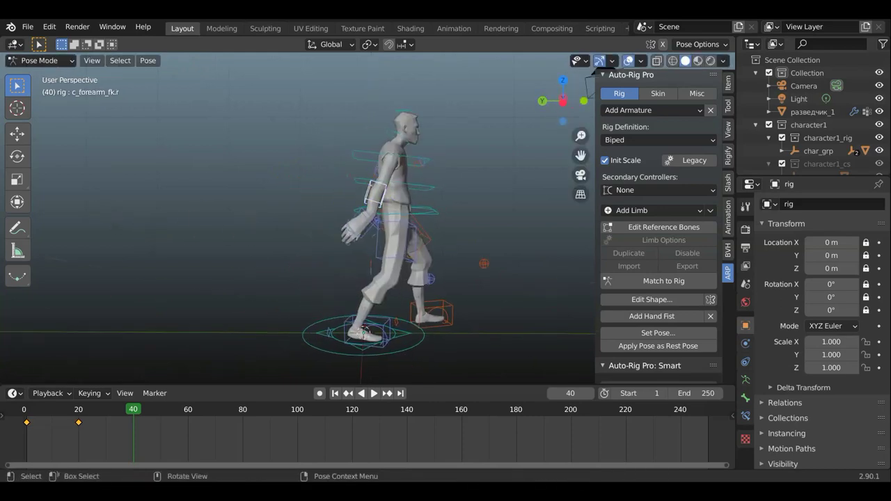
click(406, 196)
key(r)
click(382, 165)
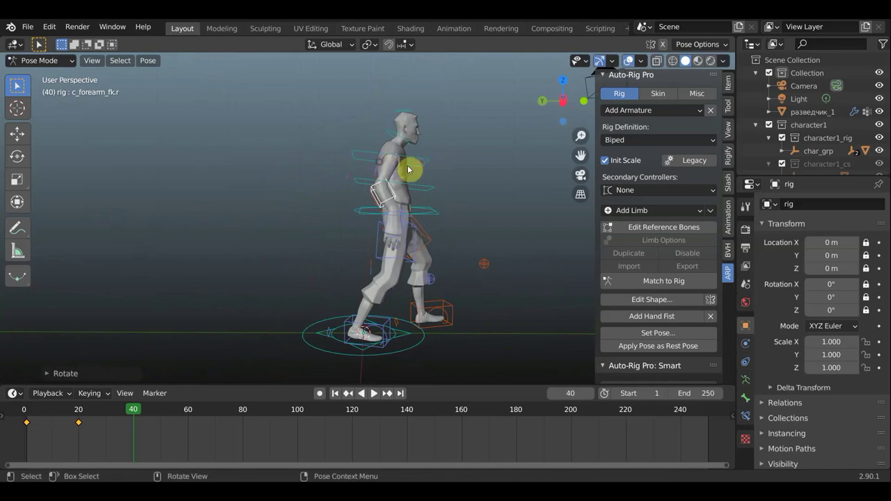
click(393, 168)
key(r)
click(435, 140)
middle_drag(443, 210, 717, 188)
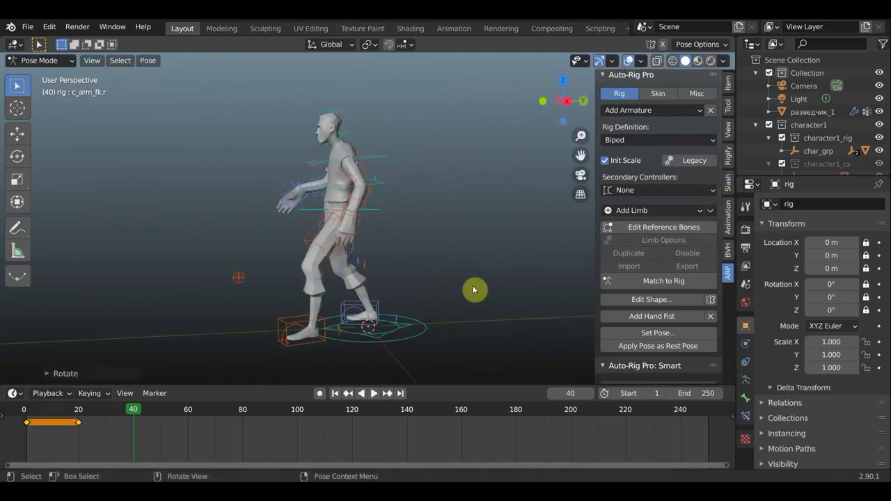
Key Location & Rotation for all rig bones at frame 40.
key(a)
key(i)
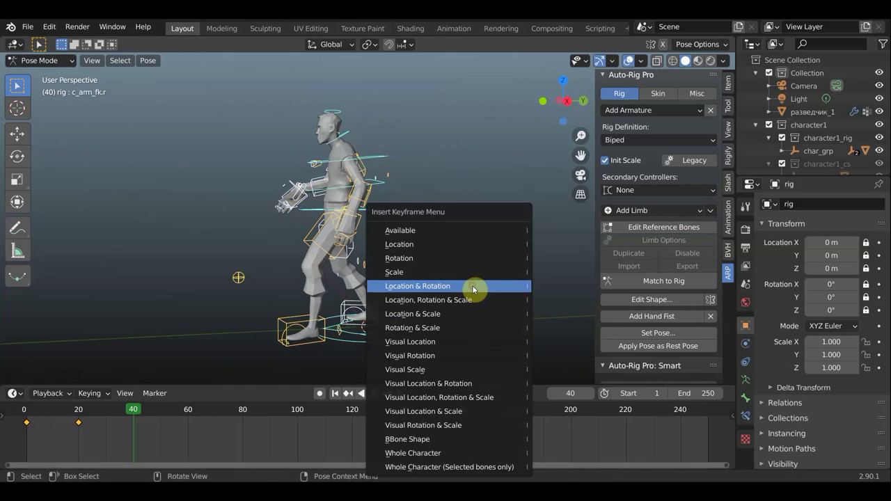
click(473, 288)
Play and scrub through the three-key step animation from the start, then stop it.
mouse_move(140, 413)
mouse_down()
mouse_move(41, 411)
mouse_move(167, 443)
mouse_up()
key(space)
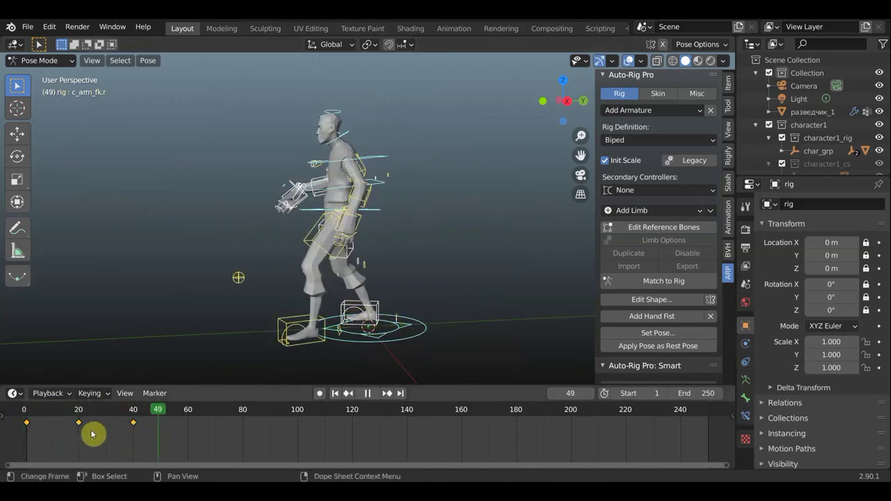
drag(35, 424, 179, 445)
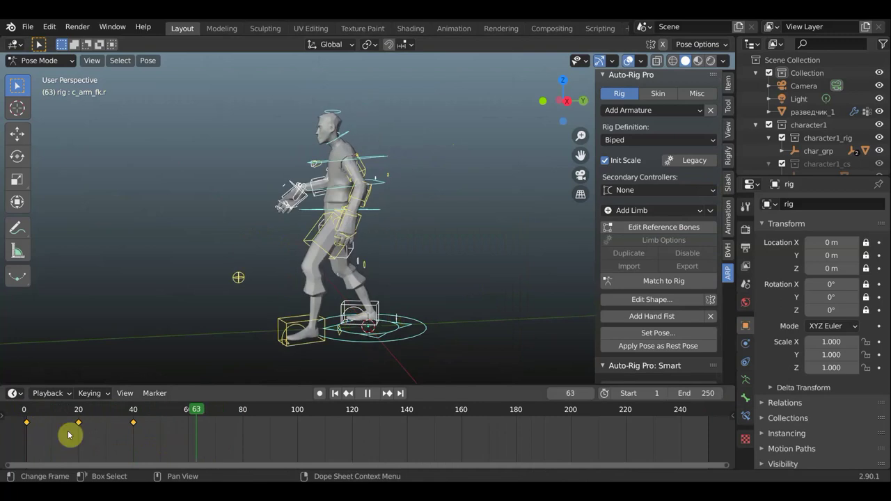
mouse_move(44, 433)
mouse_down()
mouse_move(149, 439)
mouse_move(134, 434)
mouse_up()
key(space)
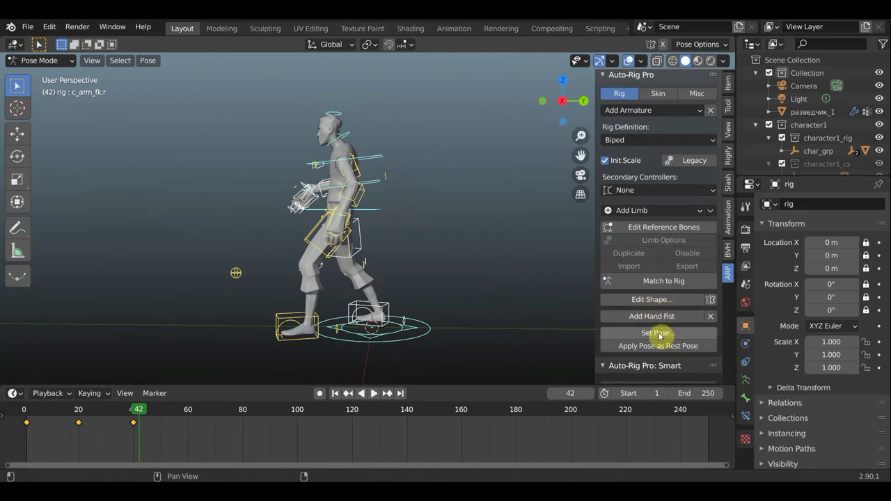
click(659, 334)
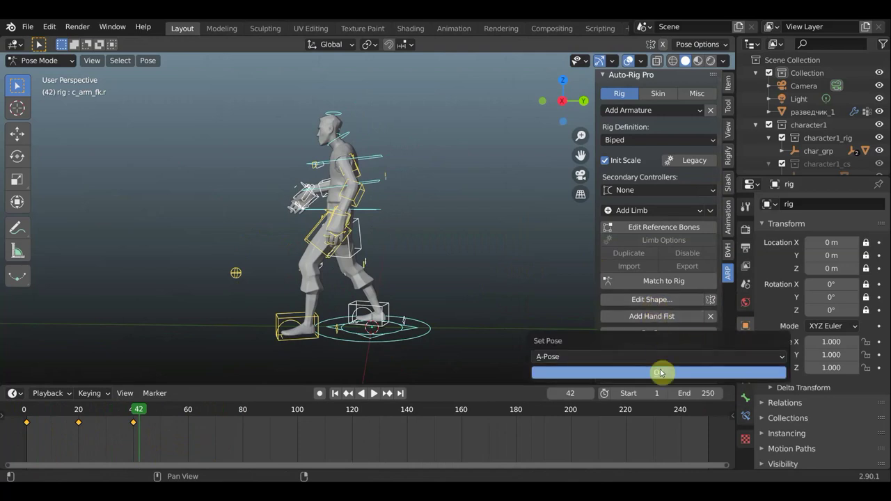
click(555, 357)
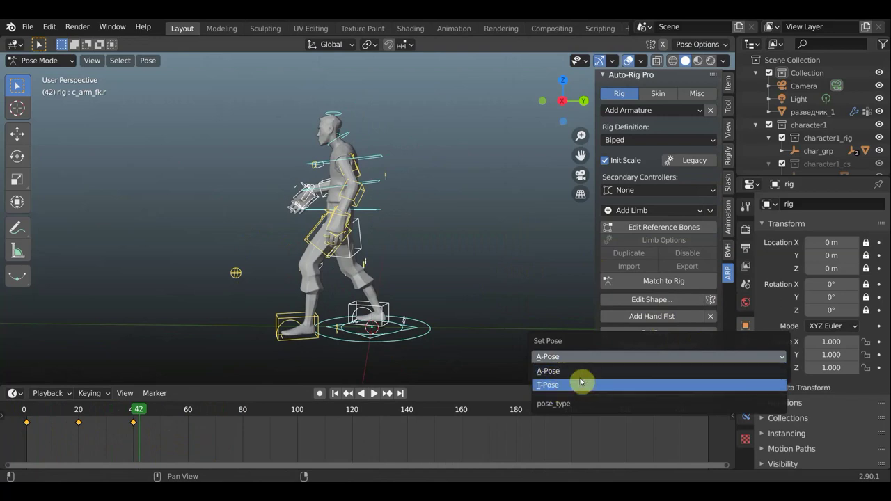
click(553, 387)
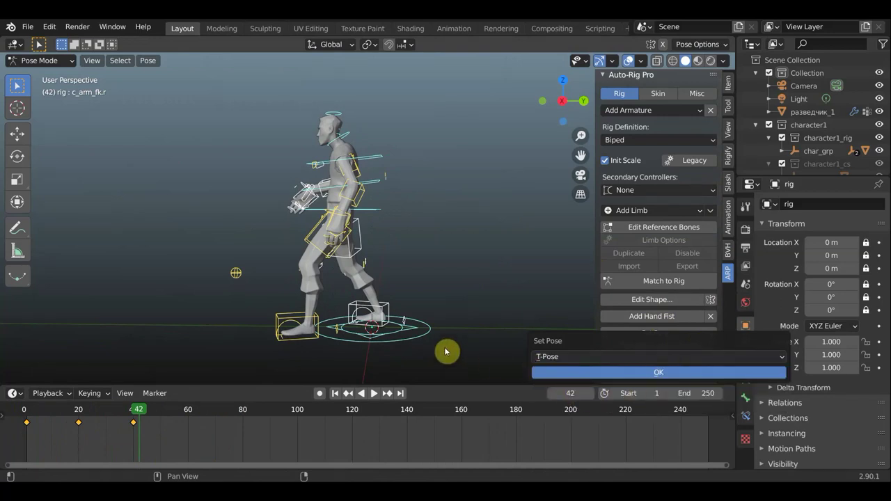
click(661, 375)
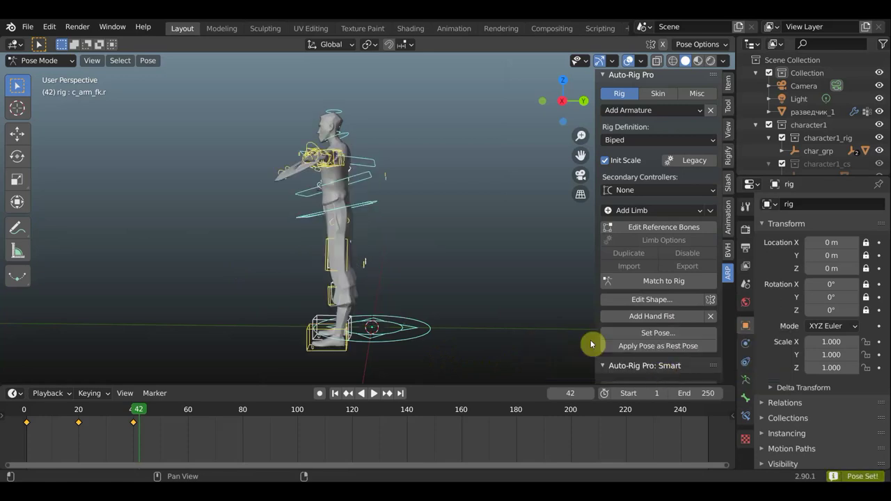
middle_drag(596, 311, 524, 285)
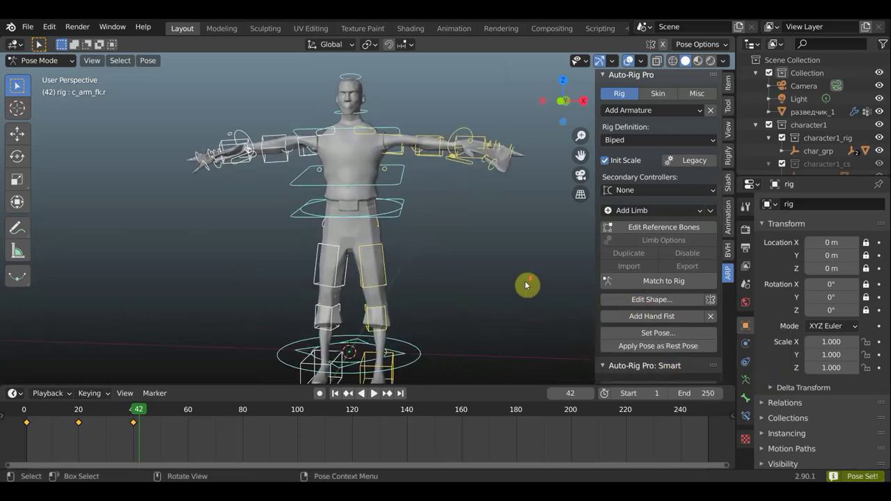
scroll(526, 285, down, 2)
scroll(512, 269, down, 2)
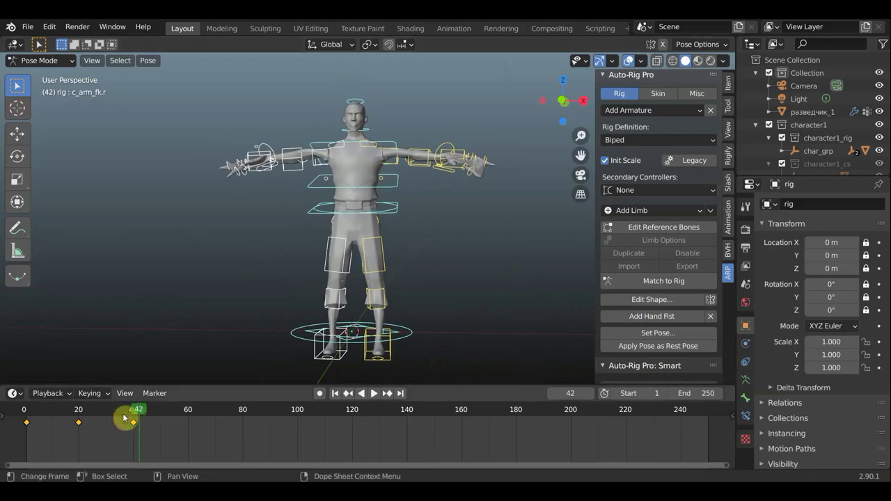
mouse_move(139, 414)
mouse_down()
mouse_move(35, 415)
mouse_move(188, 422)
mouse_up()
middle_drag(394, 278, 272, 278)
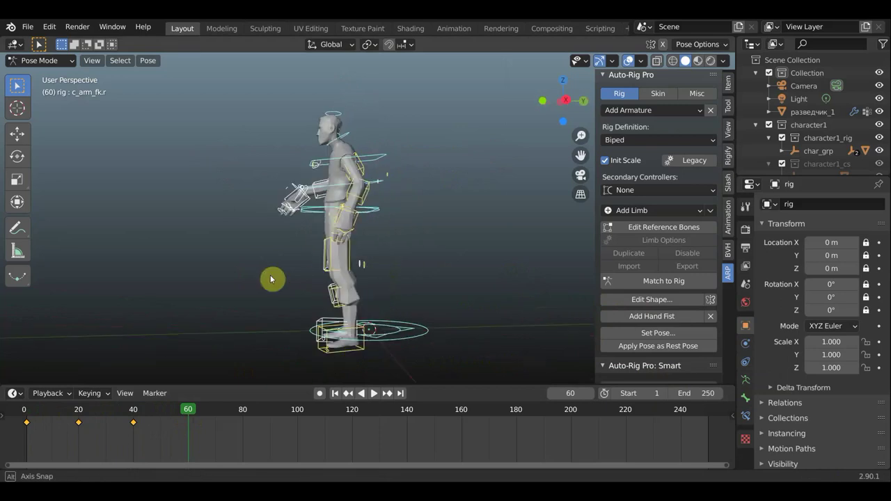
mouse_move(390, 189)
middle_down()
mouse_move(389, 201)
mouse_move(362, 218)
middle_up()
mouse_move(186, 414)
mouse_down()
mouse_move(14, 411)
mouse_move(142, 429)
mouse_move(133, 429)
mouse_up()
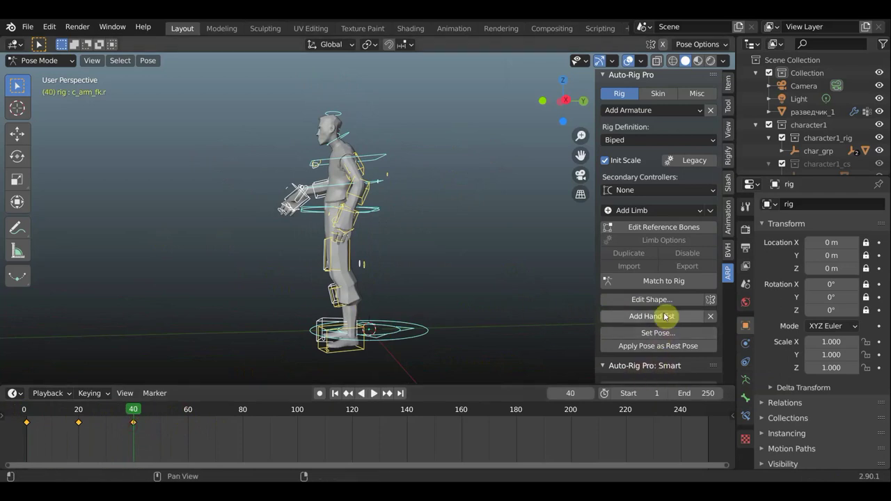
click(658, 300)
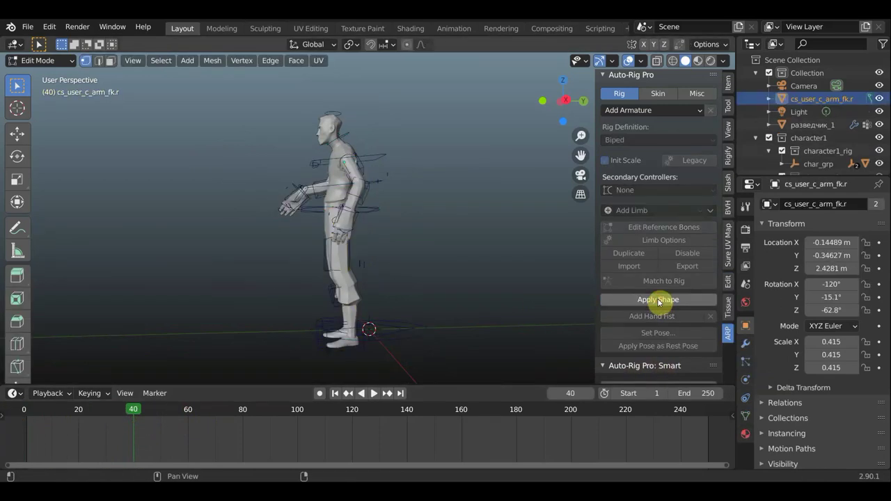
scroll(504, 300, up, 3)
middle_drag(495, 302, 577, 305)
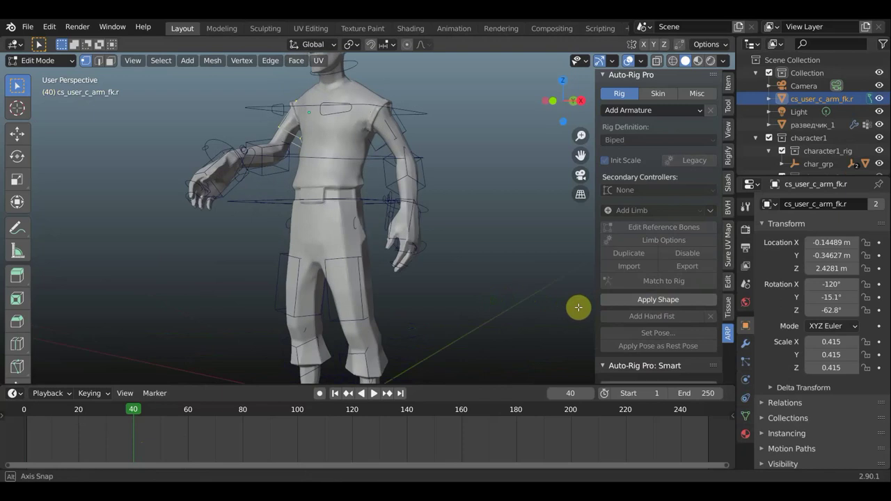
middle_drag(367, 220, 354, 209)
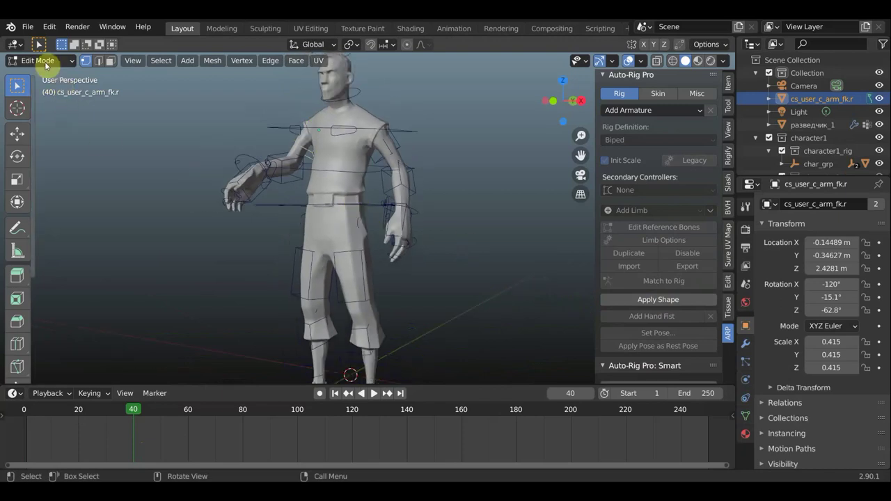
click(42, 61)
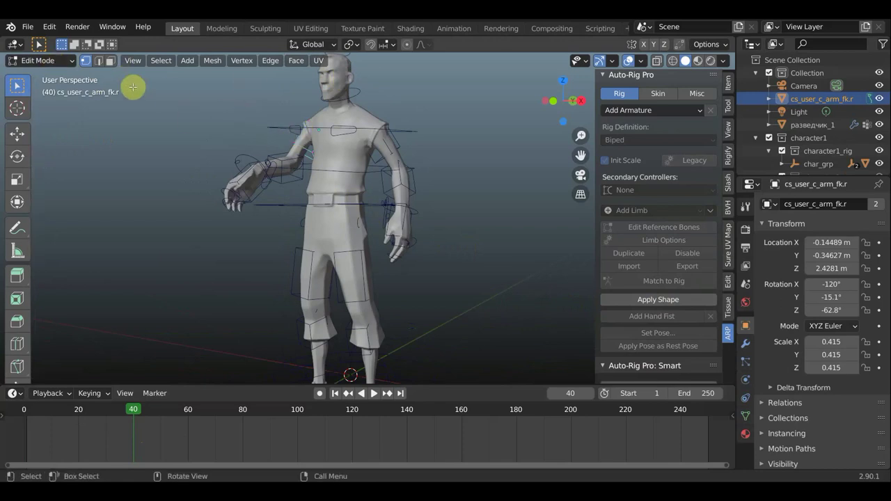
click(49, 62)
click(52, 74)
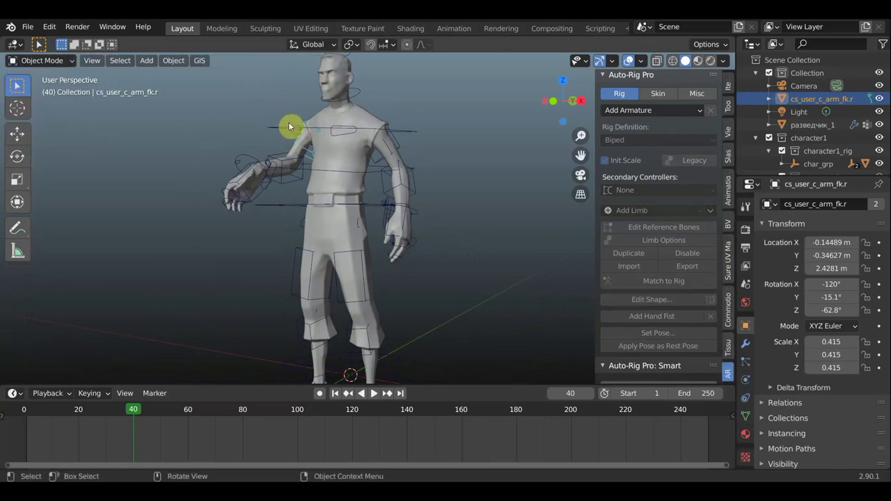
click(288, 126)
click(61, 63)
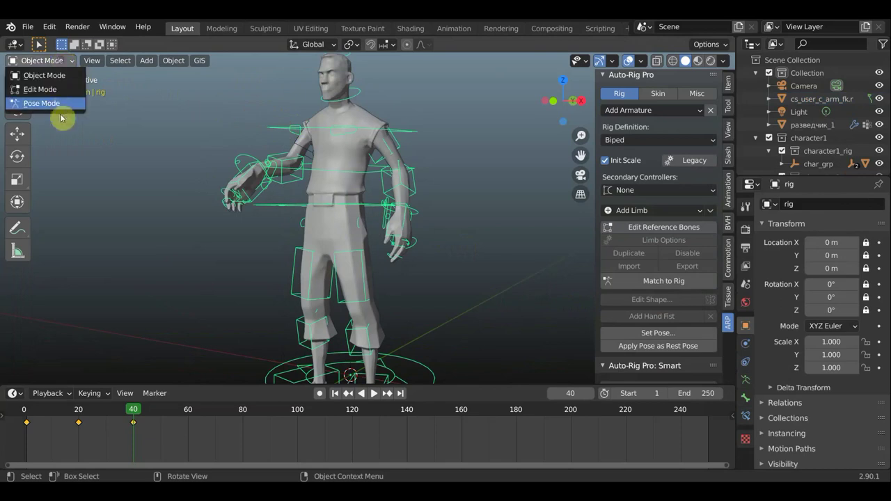
click(57, 104)
mouse_move(481, 238)
middle_down()
mouse_move(507, 243)
mouse_move(399, 250)
middle_up()
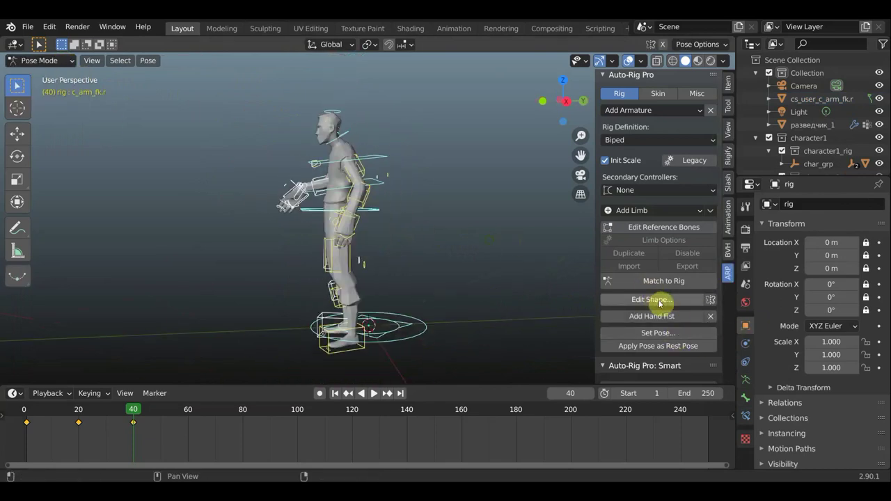
click(42, 60)
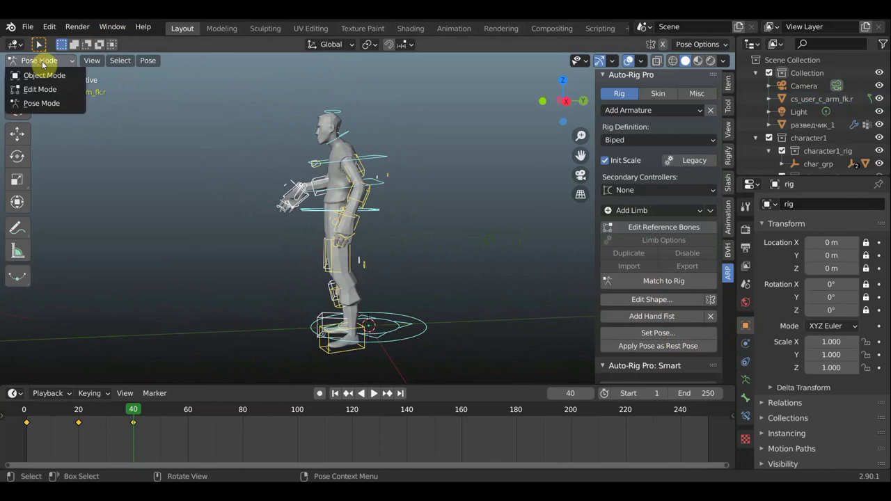
click(662, 227)
Zoom in on the reference bones and replay the animation from near the start.
scroll(441, 231, up, 3)
mouse_move(441, 230)
middle_down()
mouse_move(536, 233)
mouse_move(501, 277)
middle_up()
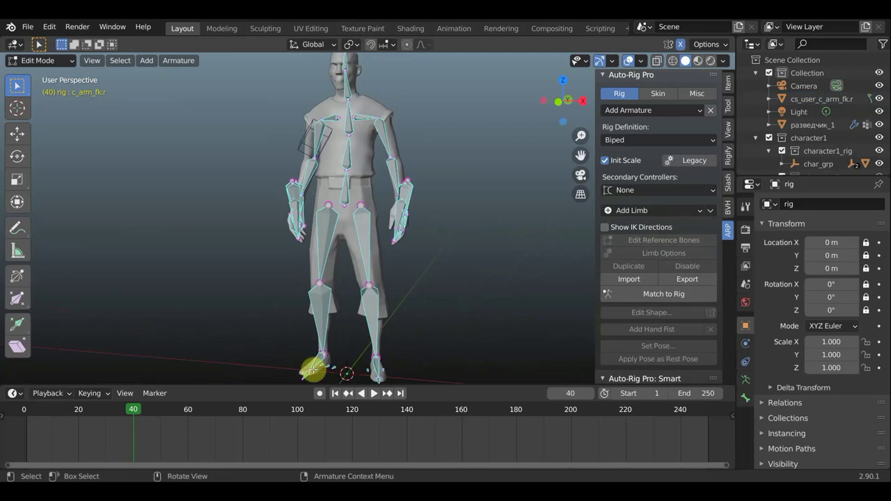
drag(123, 412, 37, 409)
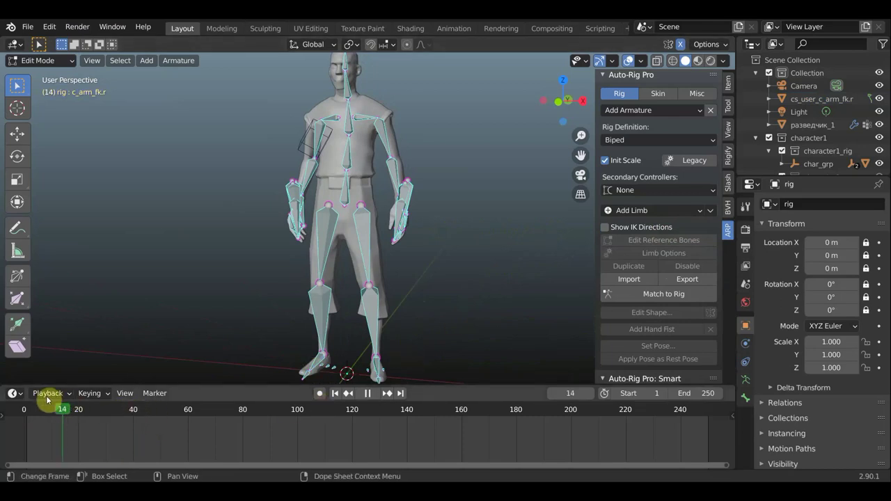
key(space)
key(space)
Orbit to a front view of the character and select the arm_ref.l reference bone.
mouse_move(445, 302)
middle_down()
mouse_move(459, 290)
mouse_move(398, 292)
mouse_move(483, 295)
middle_up()
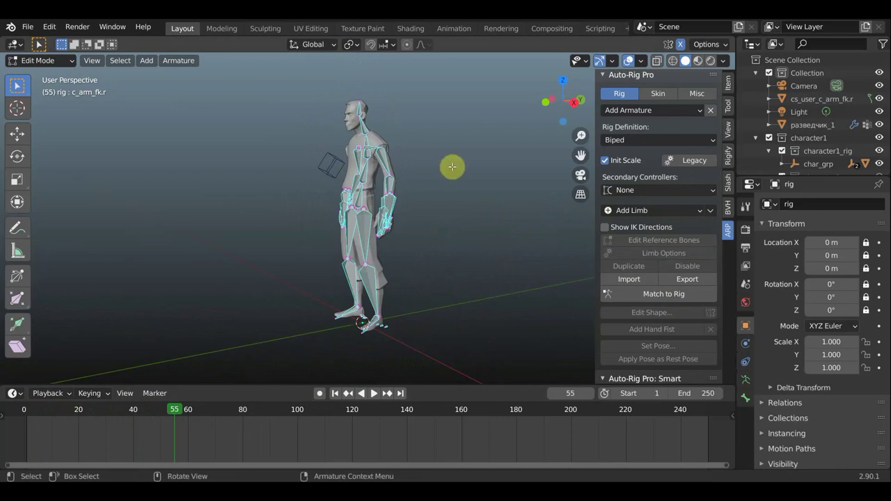
scroll(451, 169, up, 2)
mouse_move(428, 190)
middle_down()
mouse_move(493, 232)
mouse_move(464, 193)
mouse_move(432, 194)
middle_up()
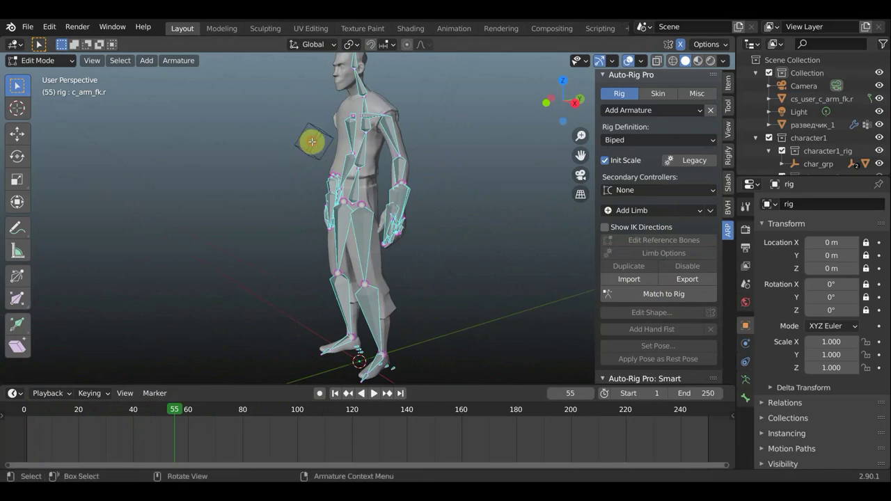
mouse_move(454, 143)
middle_down()
mouse_move(493, 143)
mouse_move(477, 141)
middle_up()
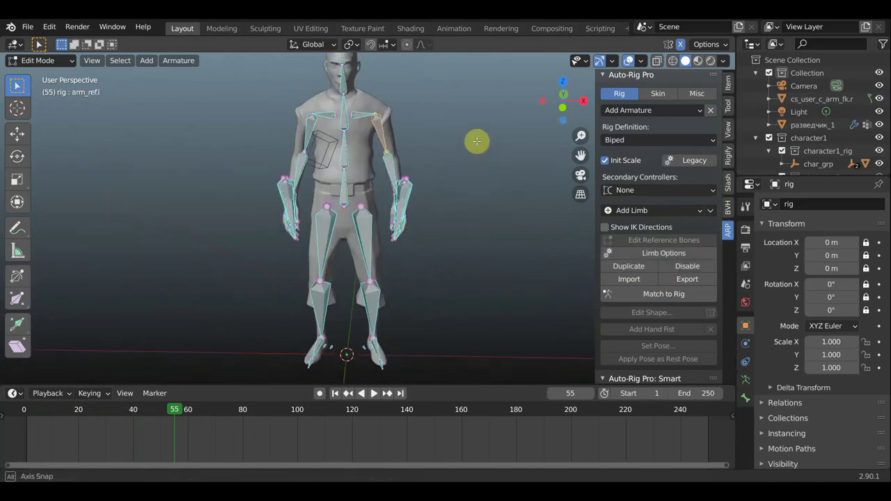
In the arm's Limb Options keep 1 twist bone, toggle the Middle finger, set finger shapes to Box, and apply.
click(665, 255)
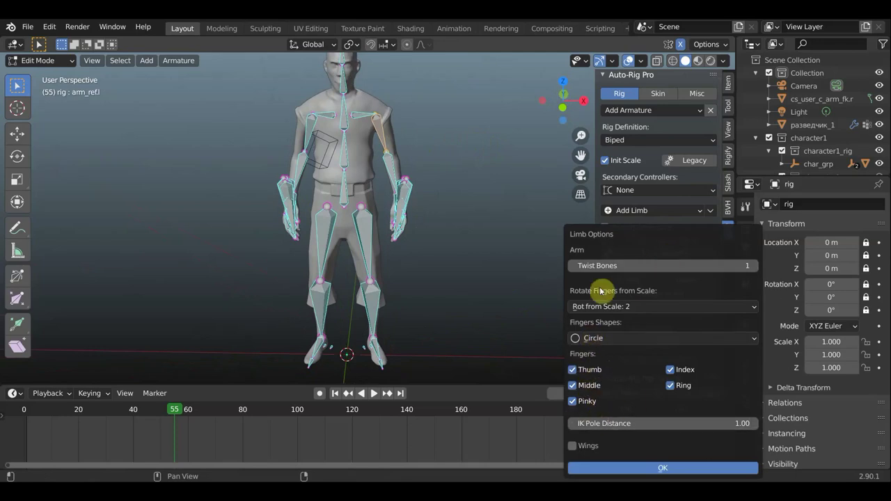
click(638, 265)
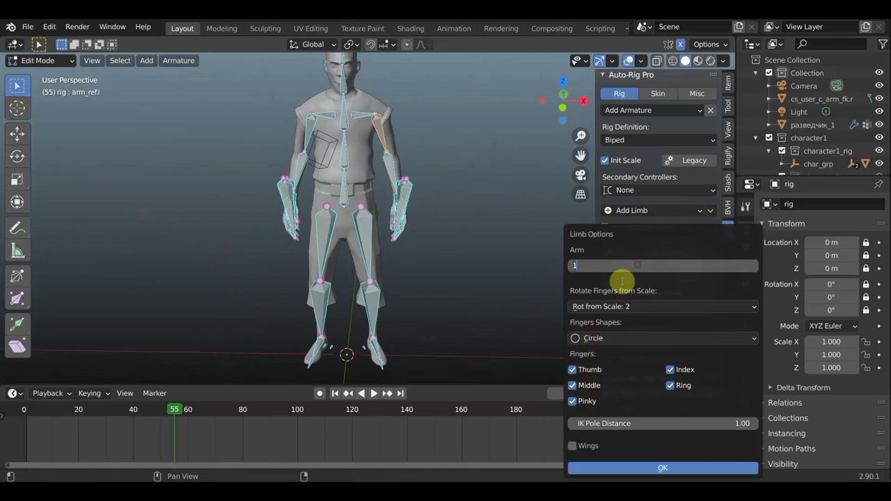
key(Return)
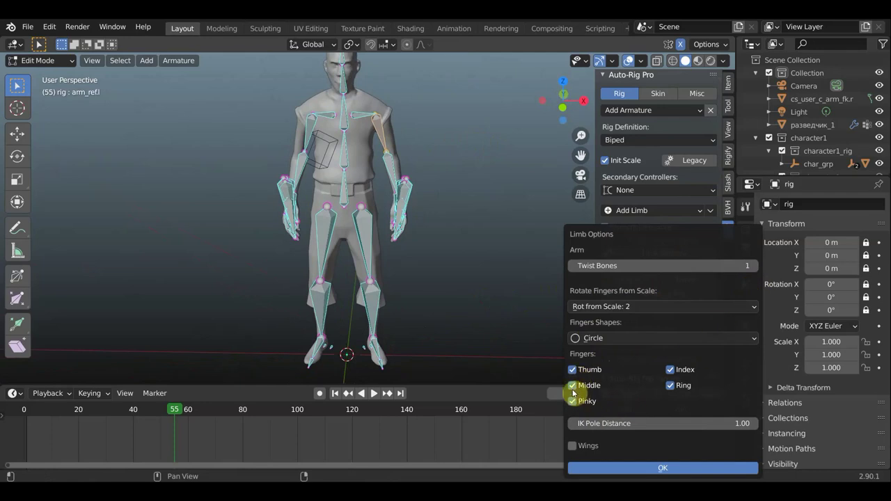
click(572, 386)
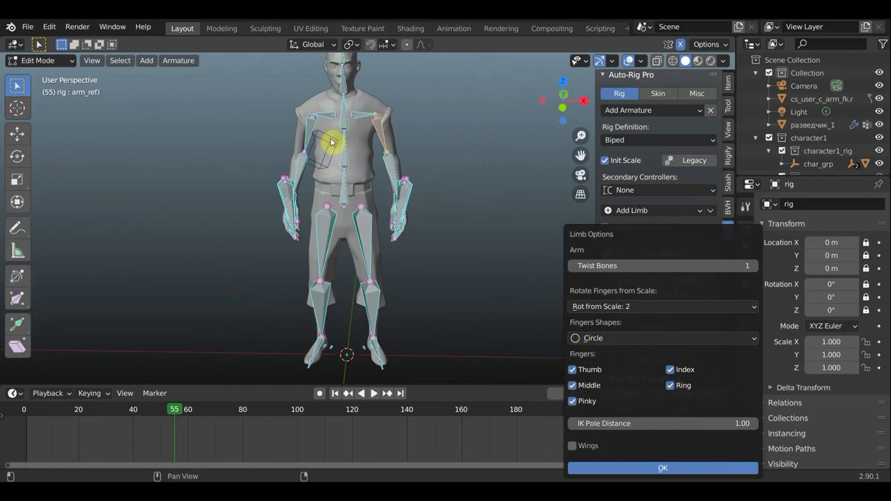
click(757, 341)
click(595, 367)
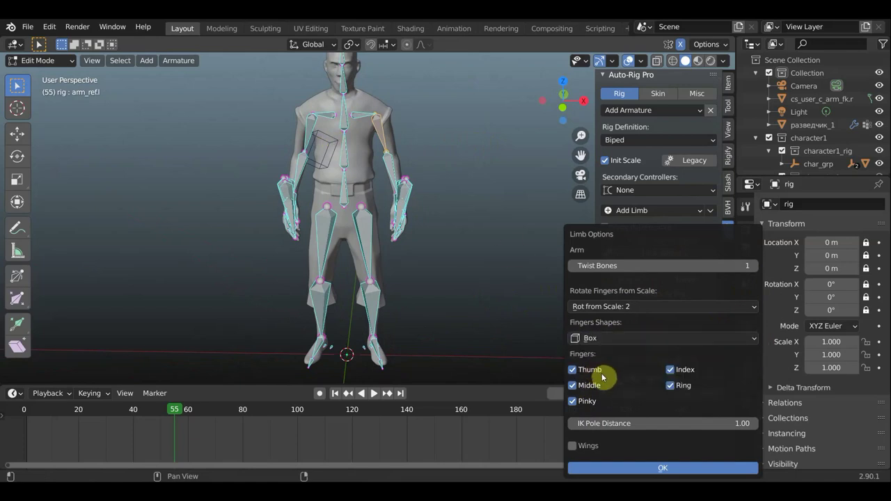
click(660, 472)
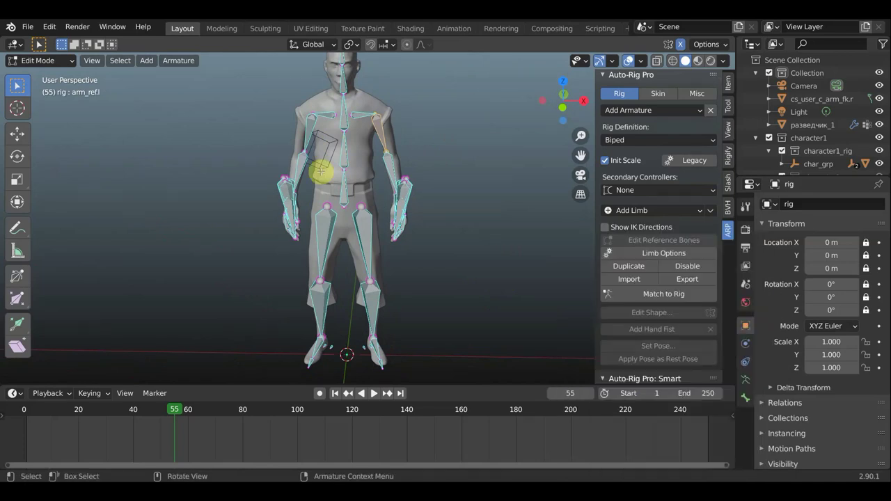
middle_drag(446, 149, 324, 156)
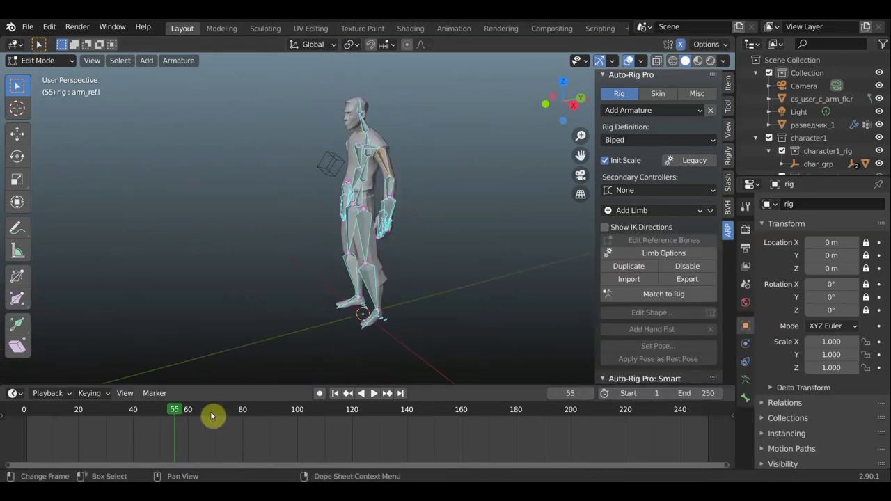
Run Match to Rig, replay the step animation, return to frame 1 and select the left foot control.
click(658, 293)
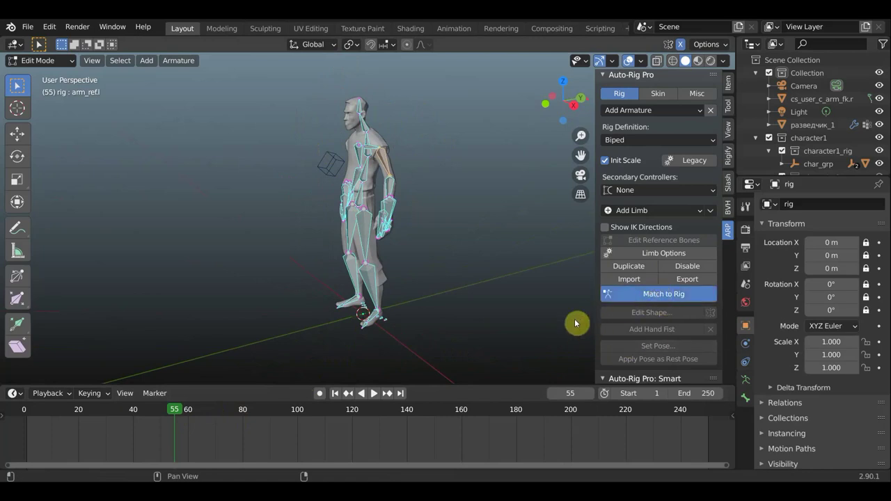
middle_drag(394, 314, 343, 284)
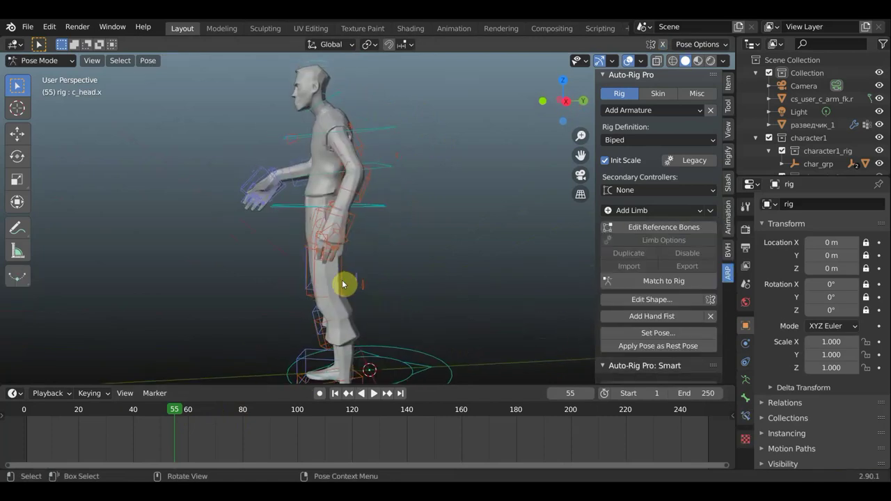
mouse_move(179, 412)
mouse_down()
mouse_move(20, 408)
mouse_move(199, 433)
mouse_move(30, 410)
mouse_up()
key(space)
key(space)
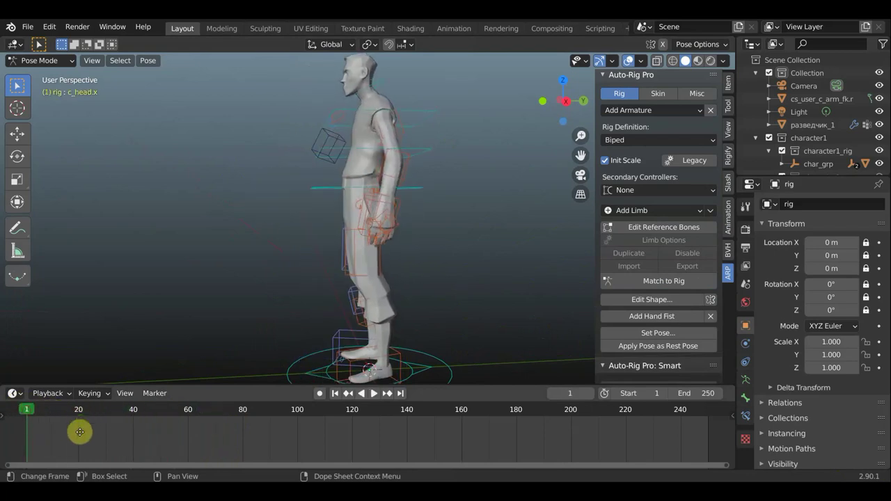
mouse_move(73, 408)
middle_down()
mouse_move(140, 414)
mouse_move(145, 451)
middle_up()
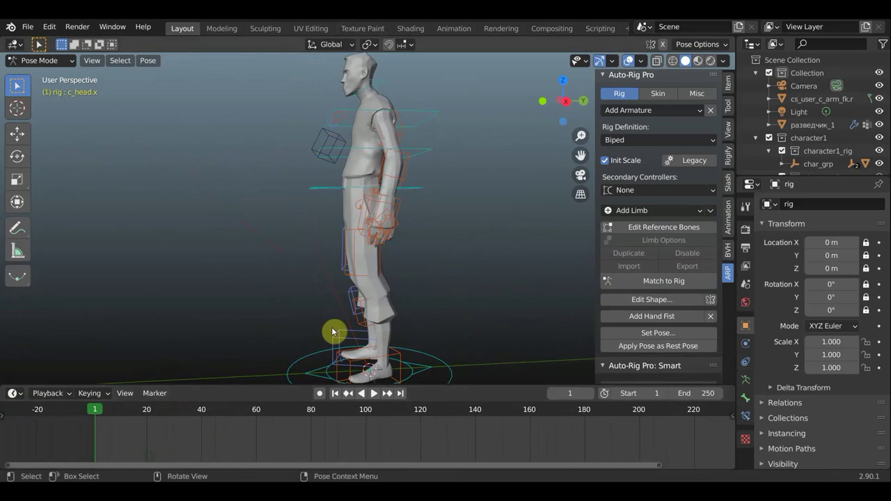
scroll(400, 294, down, 2)
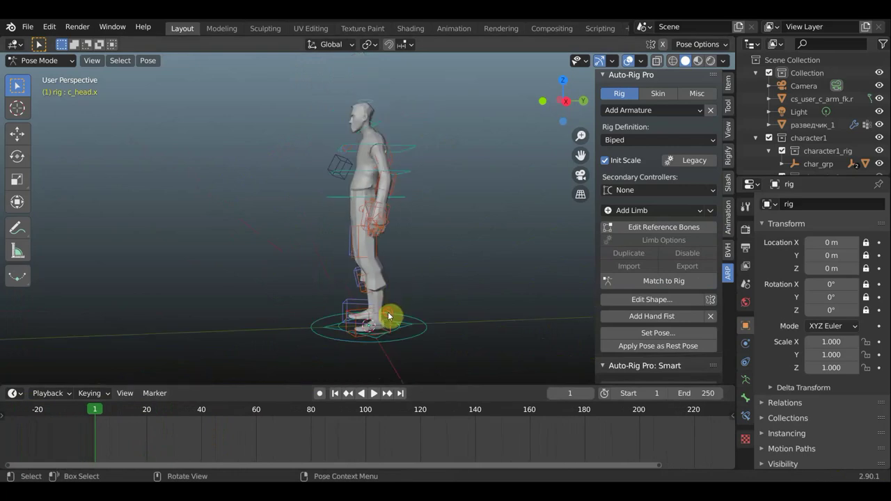
click(420, 318)
Tilt the c_foot_fk.l control and rotate the c_leg_fk.l control for the frame-1 step pose.
key(r)
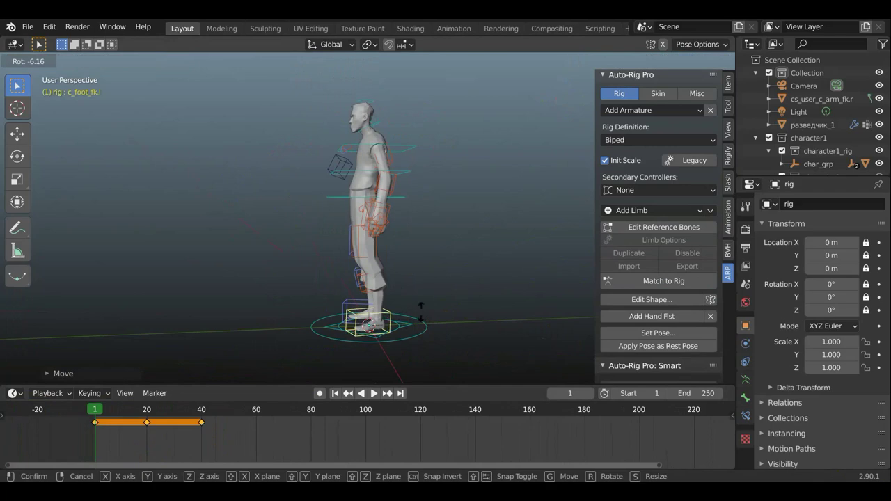
click(409, 313)
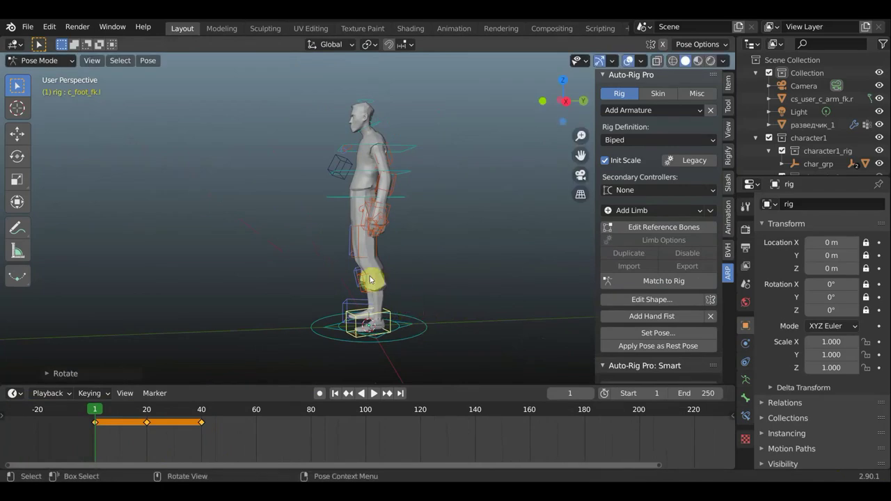
key(r)
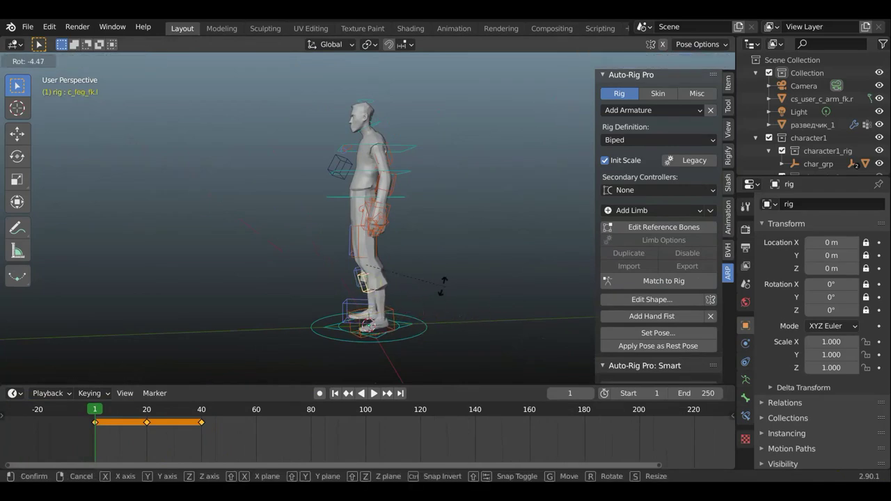
click(471, 291)
Try rotating the right foot and left pinky controls, cancel both, and inspect the hands close up.
mouse_move(471, 291)
middle_down()
mouse_move(427, 294)
mouse_move(408, 308)
middle_up()
click(399, 309)
key(r)
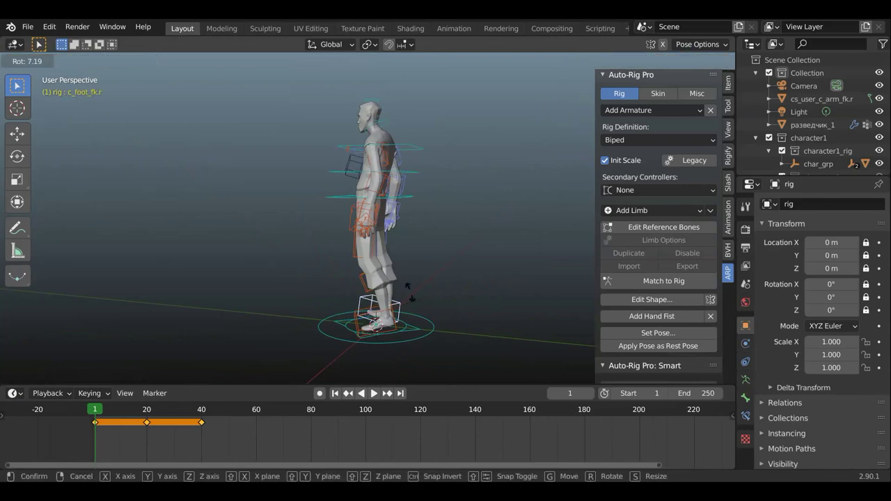
right_click(412, 299)
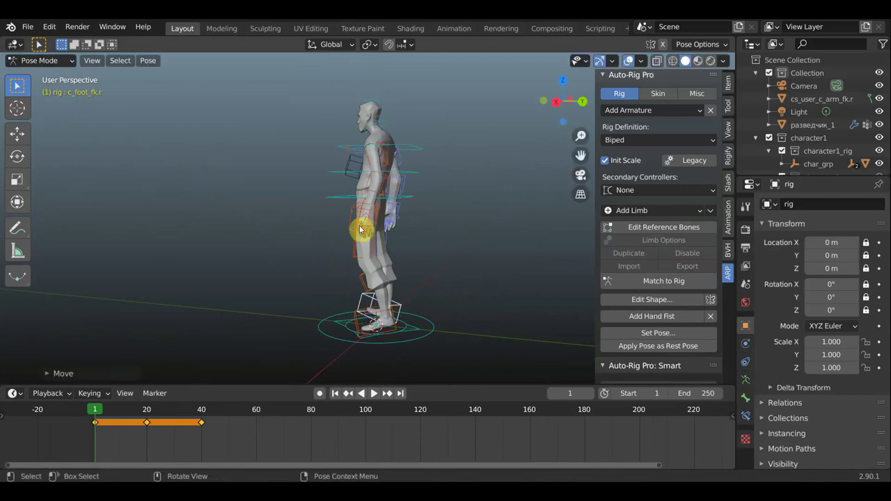
click(349, 207)
key(r)
right_click(375, 242)
mouse_move(449, 282)
middle_down()
mouse_move(553, 258)
mouse_move(550, 286)
mouse_move(485, 281)
mouse_move(533, 277)
mouse_move(472, 284)
mouse_move(522, 271)
mouse_move(491, 274)
middle_up()
scroll(529, 275, up, 4)
scroll(549, 285, down, 2)
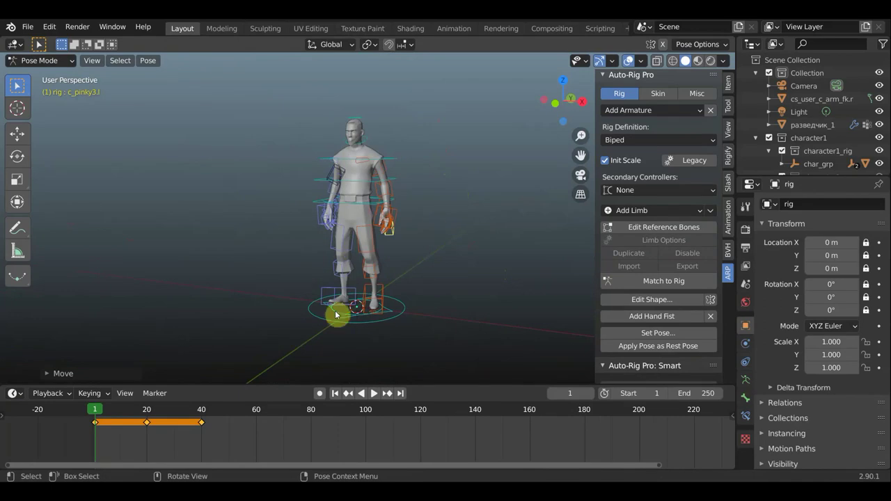
Play the step animation, stop it at frame 16, and hide the sidebar.
key(space)
drag(228, 413, 106, 409)
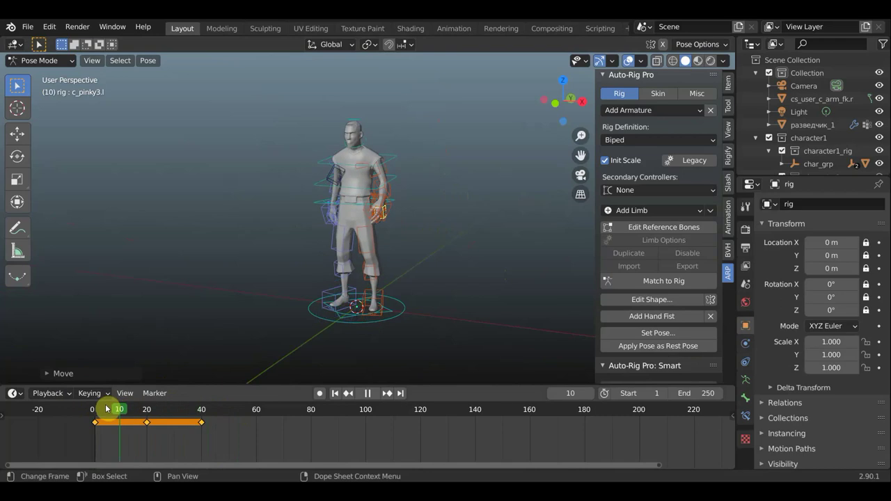
key(space)
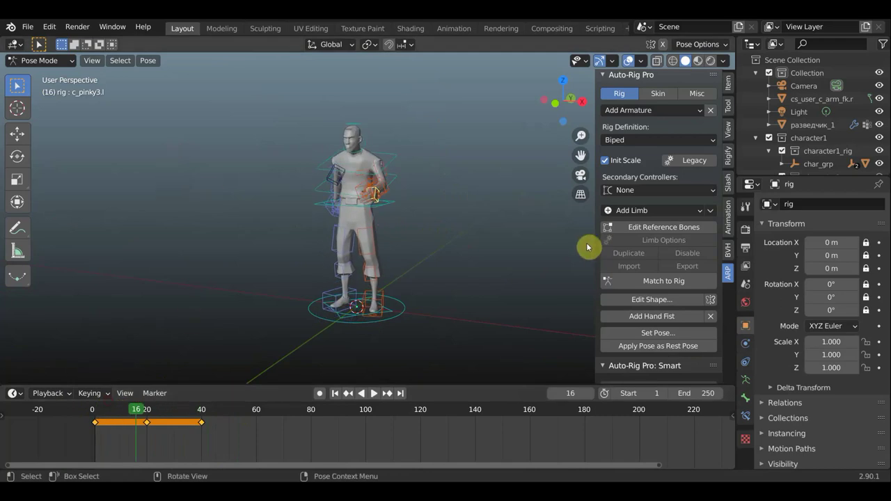
key(n)
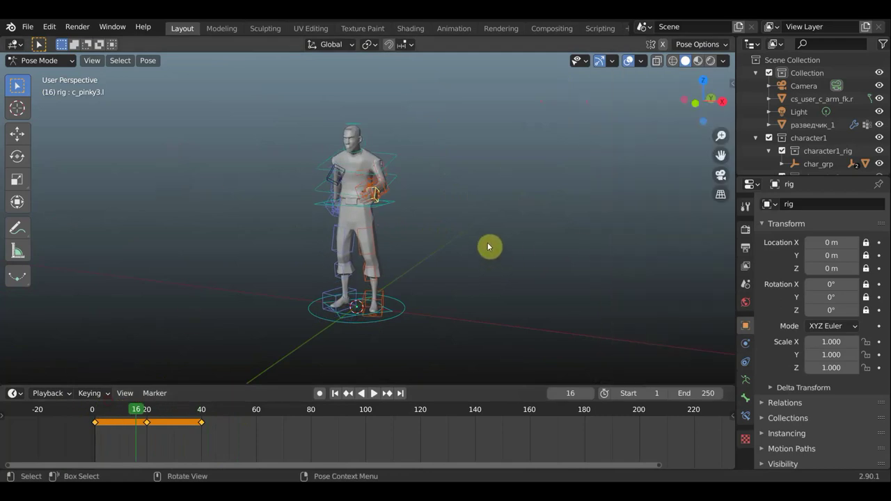
Orbit around the character from above, side and front, selecting the chest spine control.
scroll(489, 246, up, 2)
mouse_move(483, 246)
middle_down()
mouse_move(342, 252)
mouse_move(496, 244)
middle_up()
scroll(380, 145, up, 2)
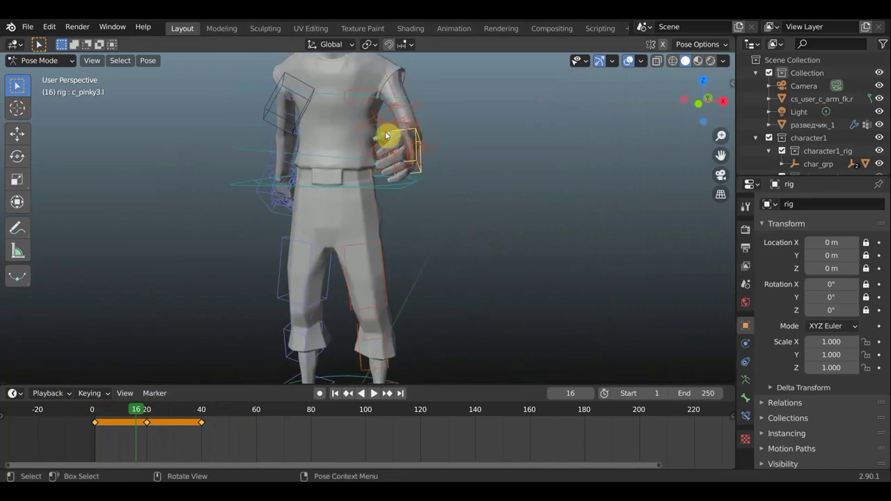
middle_drag(392, 143, 358, 183)
scroll(357, 183, down, 1)
click(421, 111)
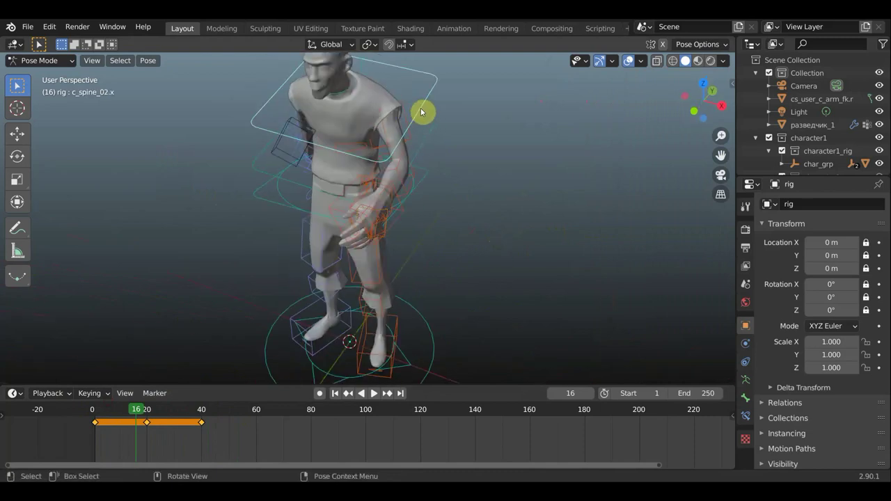
scroll(401, 200, down, 2)
middle_drag(411, 211, 444, 183)
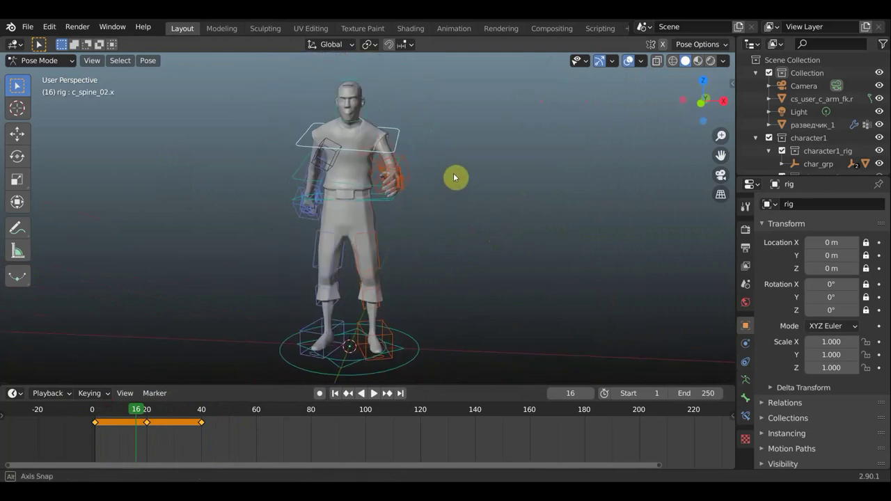
scroll(445, 183, down, 2)
mouse_move(420, 234)
middle_down()
mouse_move(334, 246)
mouse_move(428, 235)
mouse_move(550, 237)
mouse_move(225, 238)
mouse_move(439, 228)
middle_up()
mouse_move(403, 314)
middle_down()
mouse_move(279, 251)
mouse_move(311, 237)
mouse_move(416, 228)
middle_up()
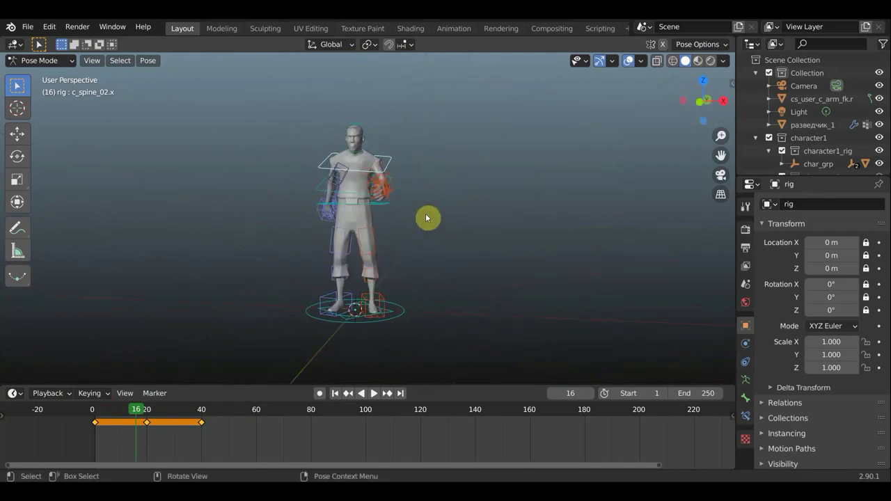